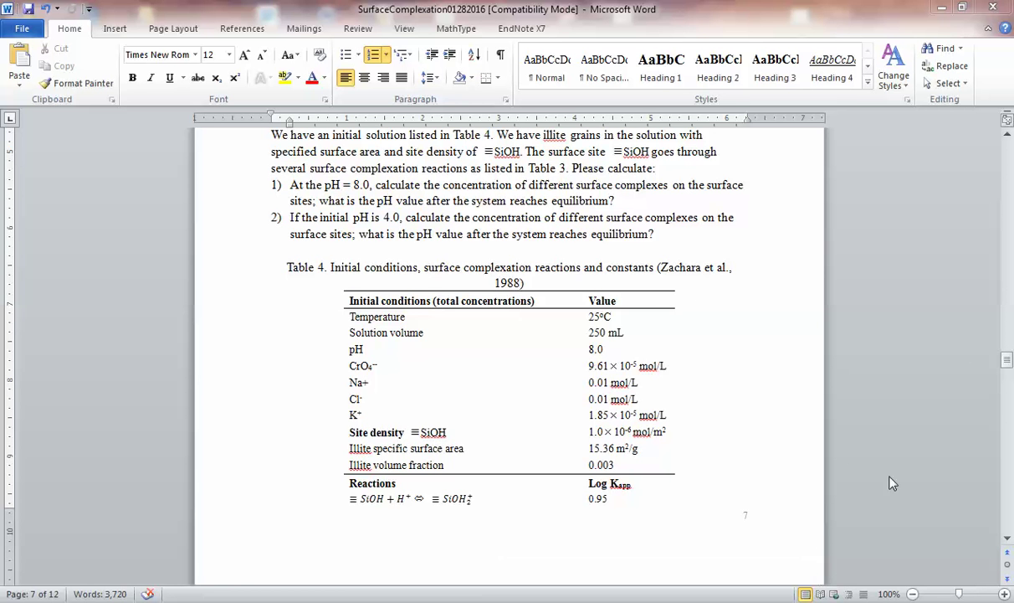
Review Example 3.1 and Table 4, covering the problem statement, initial conditions and all surface complexation reactions with their Log K values.
left_click(1006, 139)
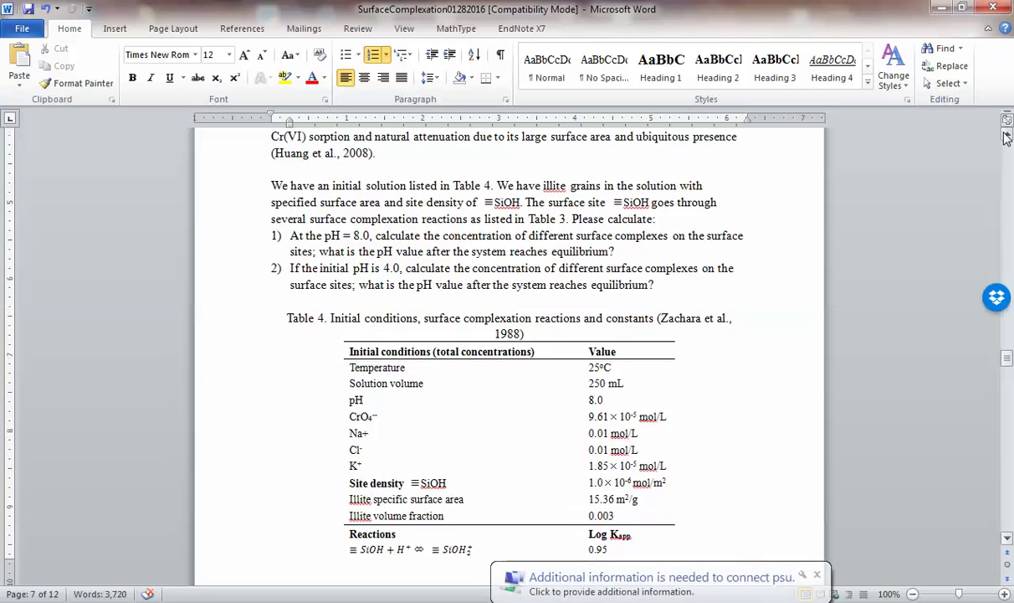
left_click_drag(1006, 139, 1006, 139)
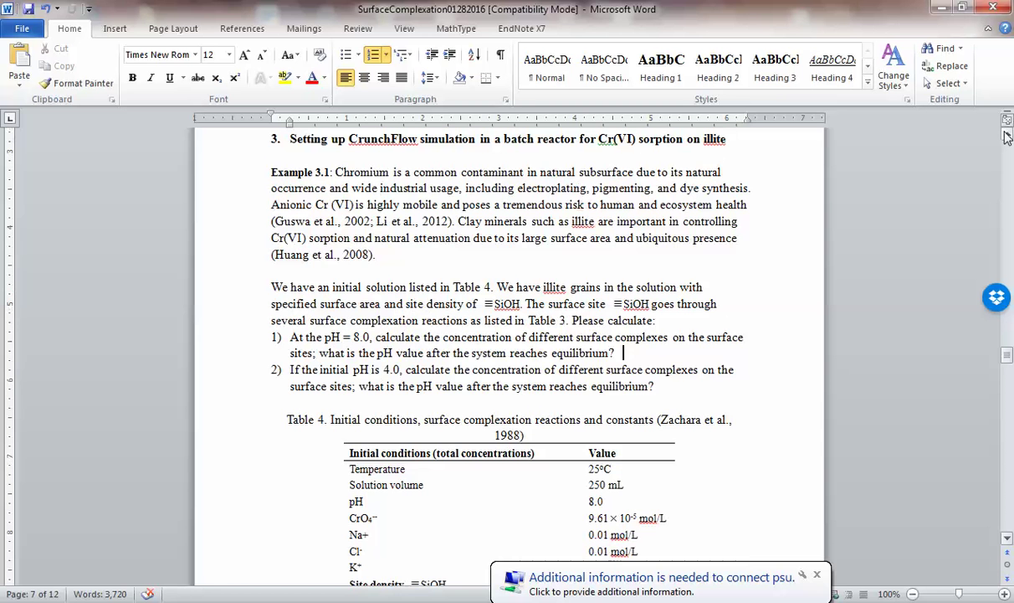
left_click(1006, 136)
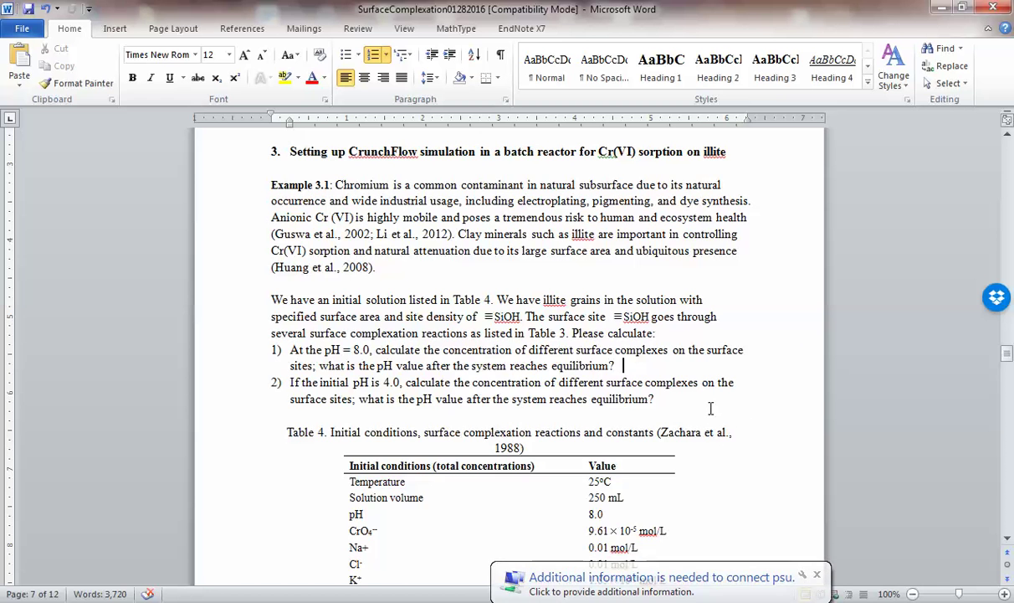
scroll(709, 408, "down", 2)
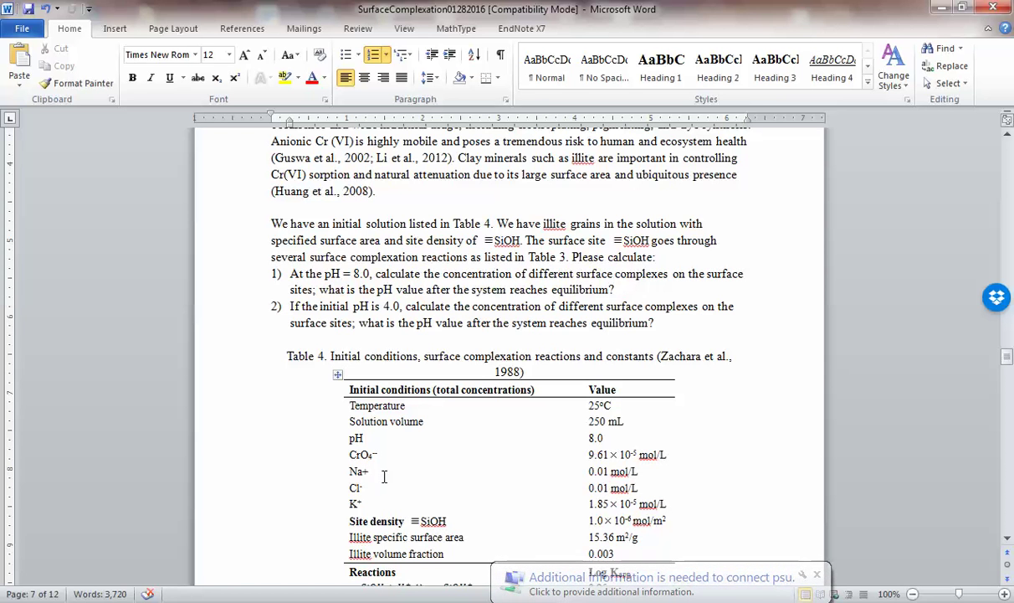
scroll(401, 493, "down", 2)
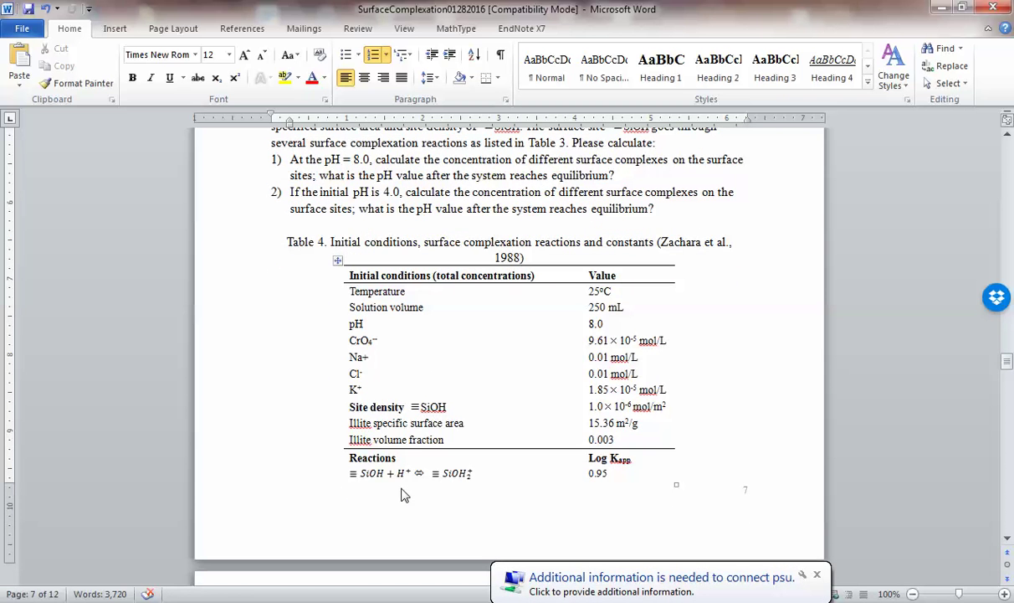
scroll(401, 494, "down", 2)
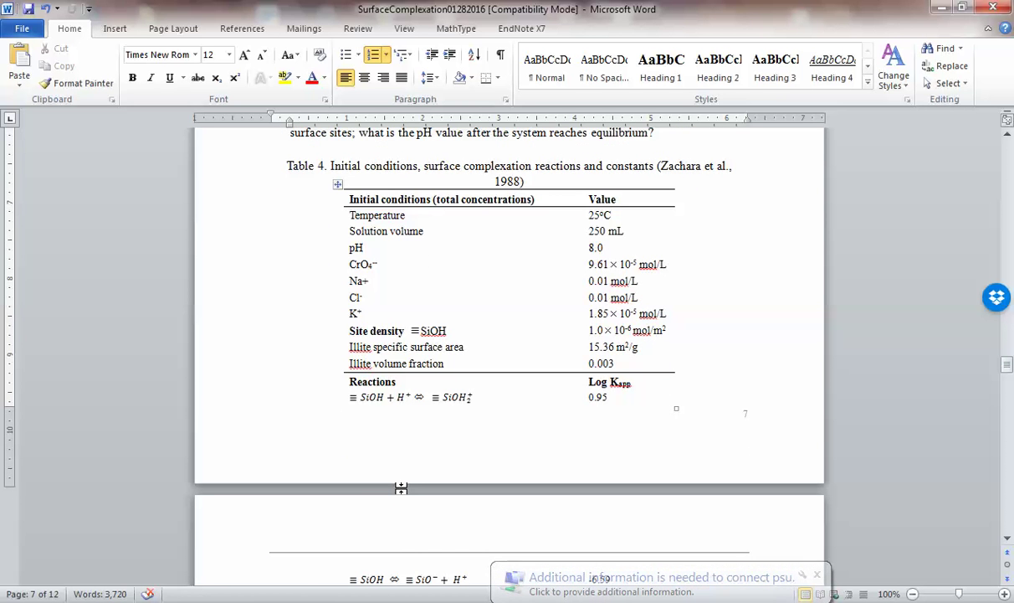
scroll(401, 488, "down", 2)
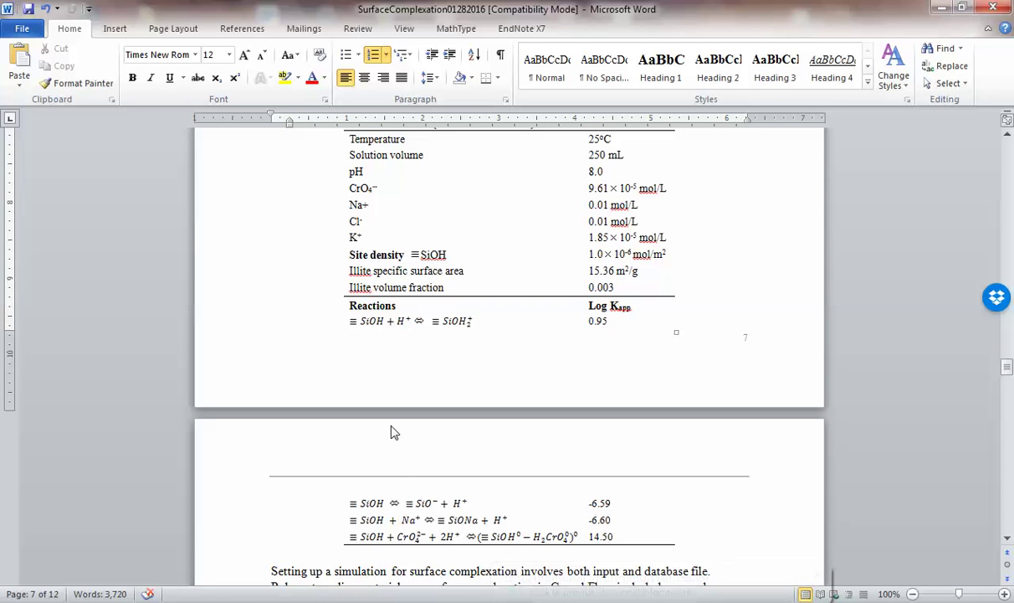
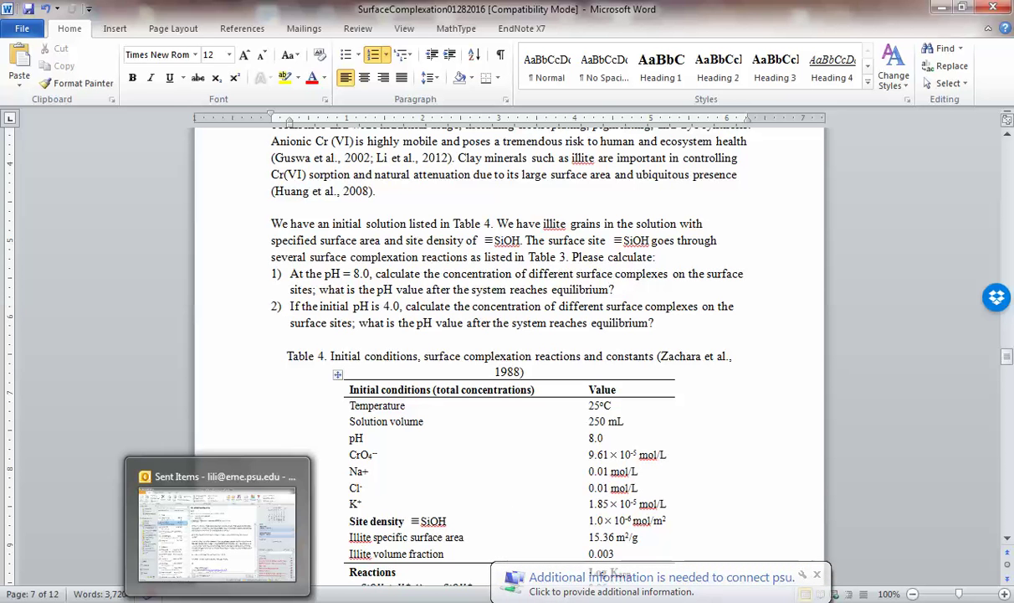
Switch to the open database document and go to its beginning to view the temperature points and primary species entries.
mouse_move(260, 602)
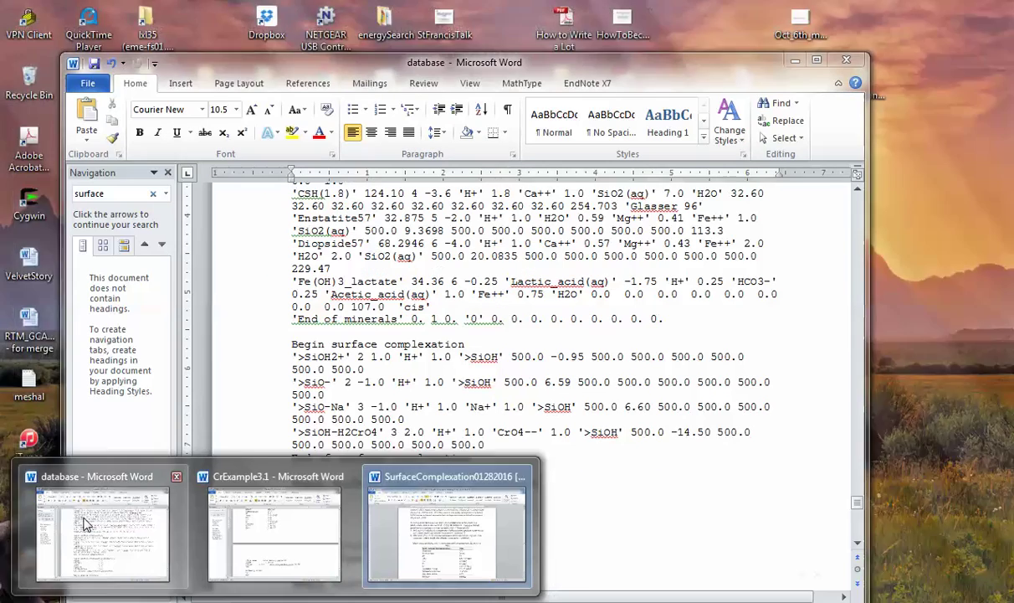
left_click(84, 529)
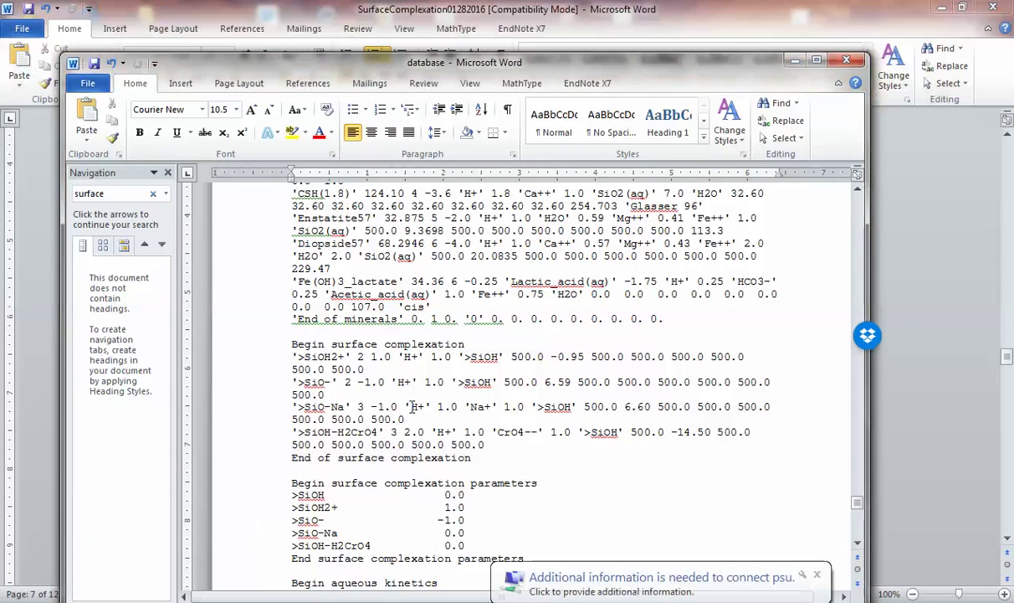
left_click_drag(858, 509, 772, 284)
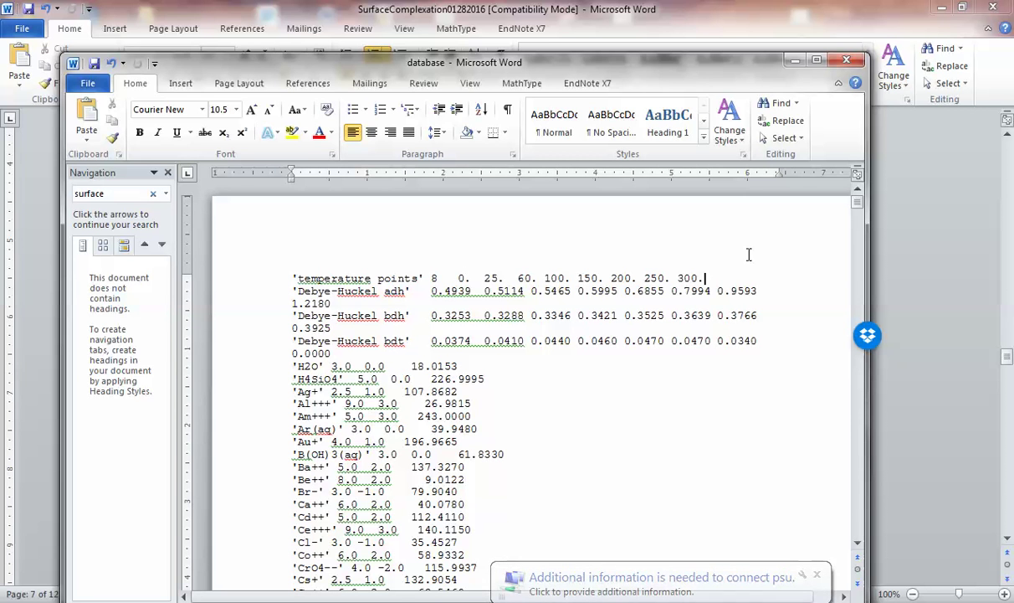
left_click(749, 254)
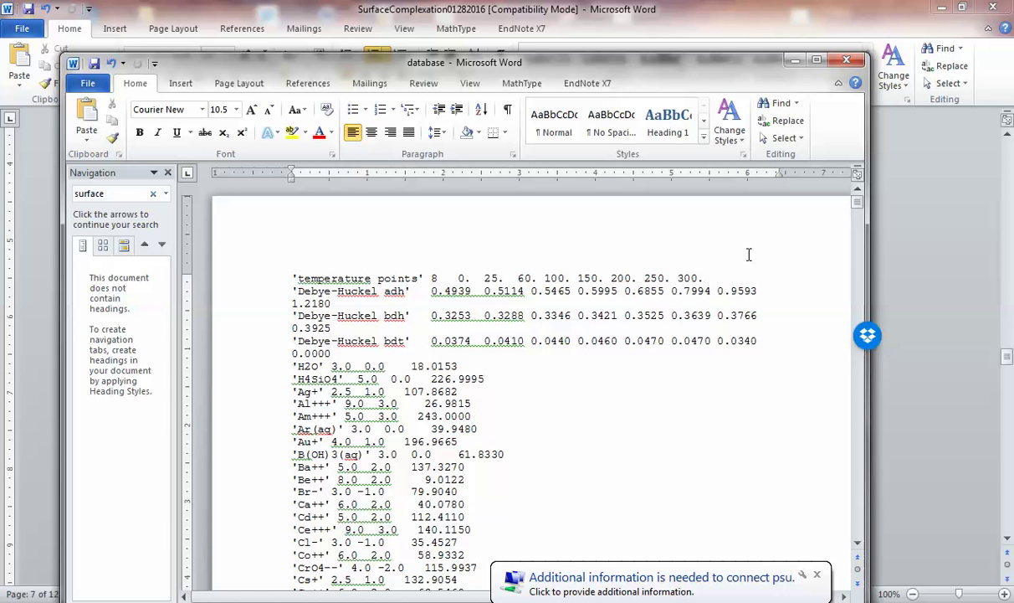
Search the database document for "surface" and go to the first match in the surface complexation block.
key("ctrl+f")
key("Return")
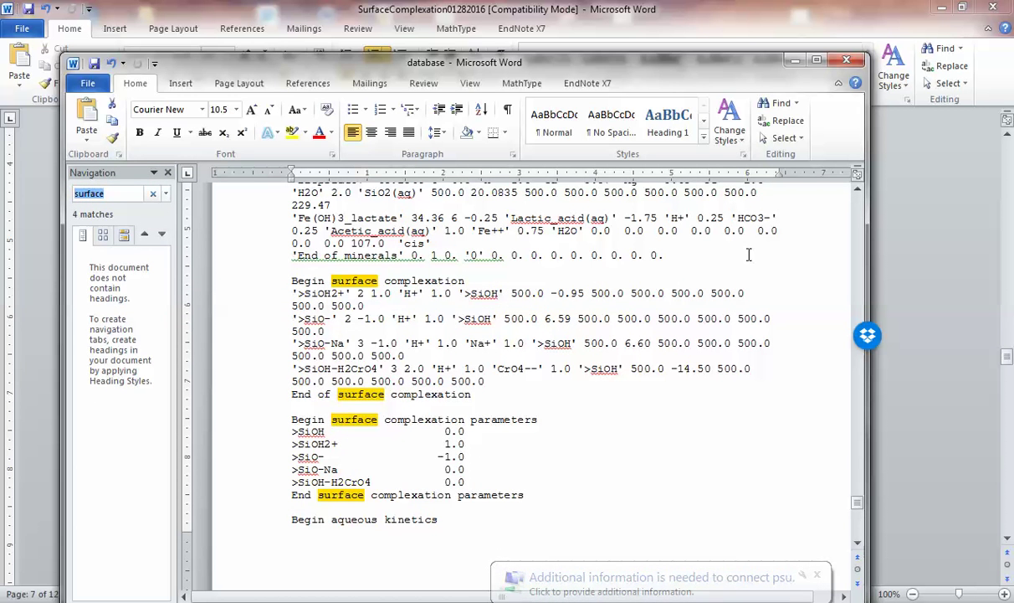
type("surface")
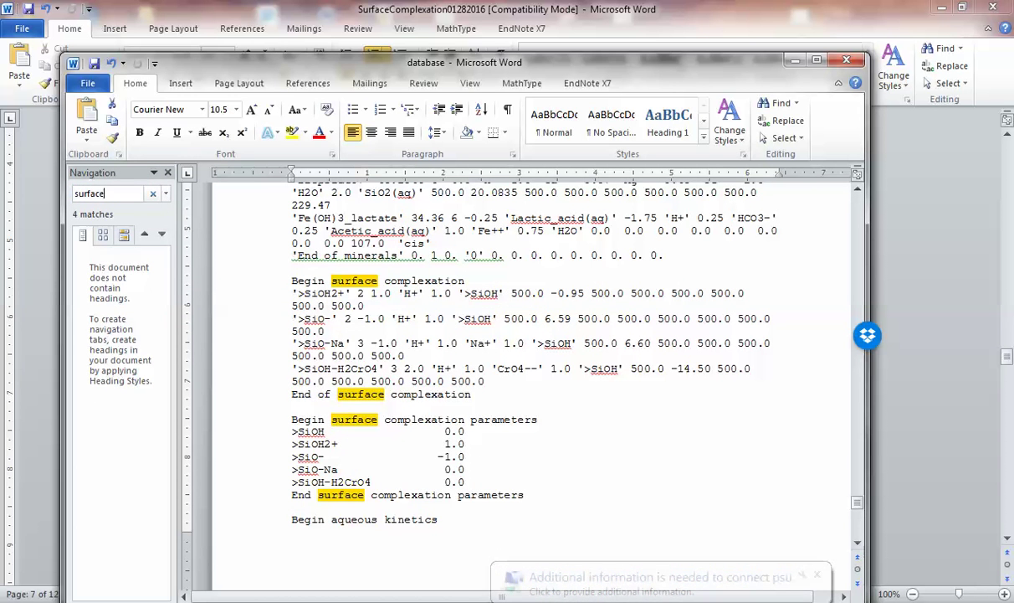
key("Return")
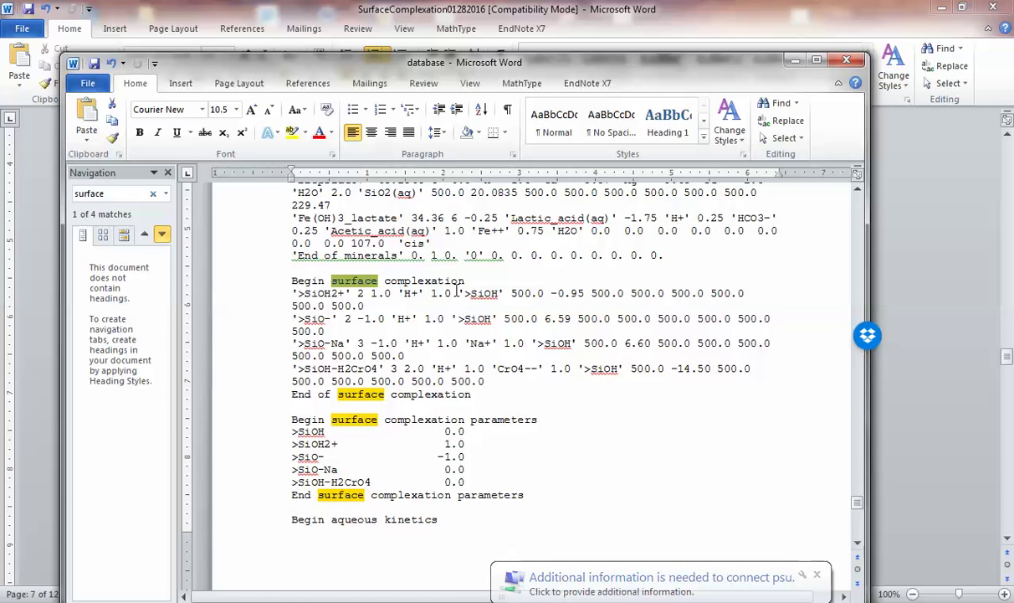
left_click(561, 337)
Move the database window aside to make room for the SurfaceComplexation01282016 document.
left_click_drag(620, 59, 718, 25)
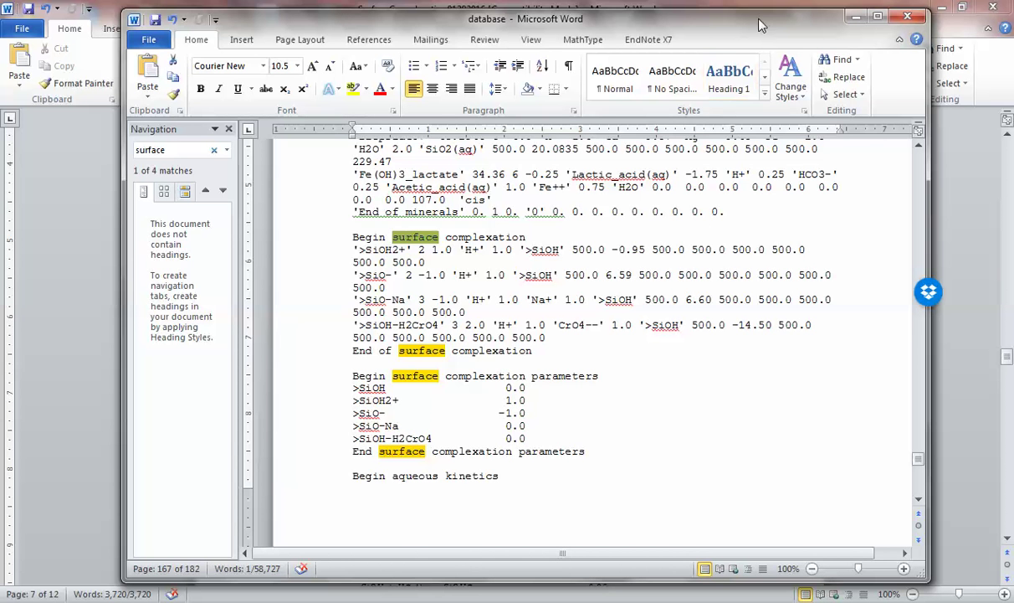
left_click_drag(759, 23, 842, 20)
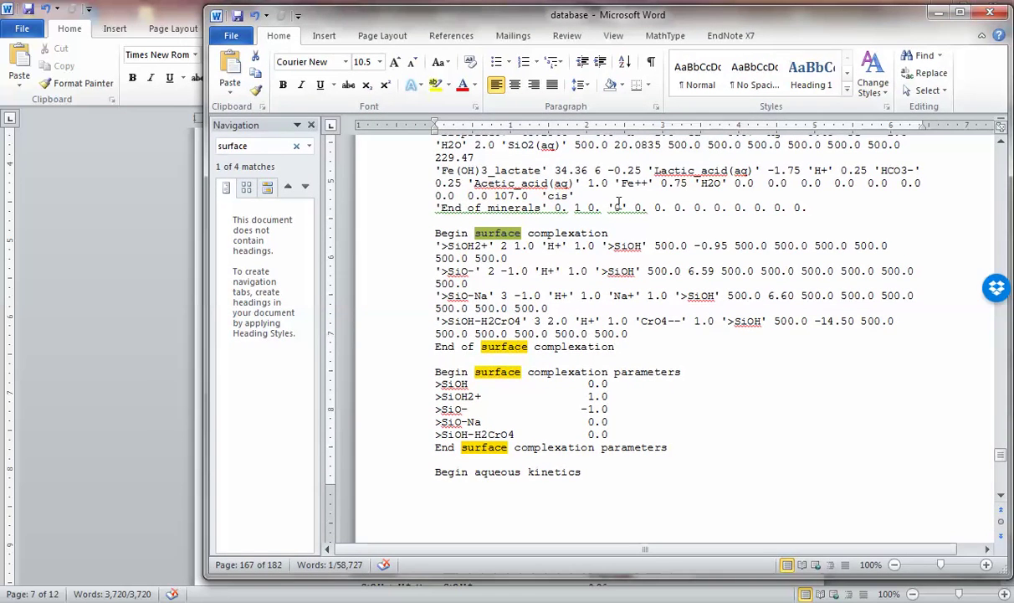
left_click_drag(698, 17, 765, 19)
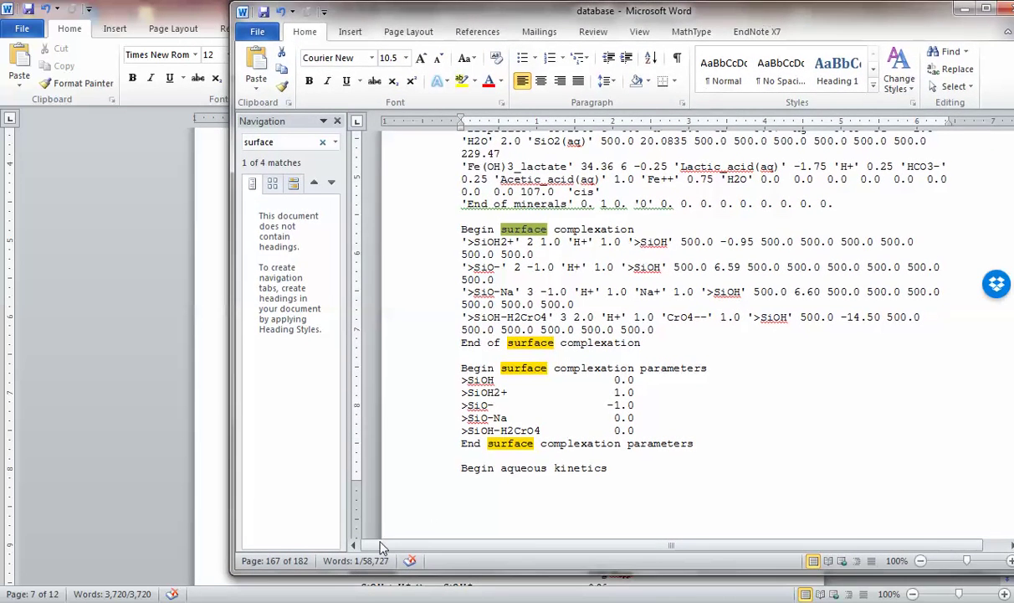
Reduce the SurfaceComplexation01282016 window from full screen and place it beside the database window with Table 4's reactions in view.
left_click(188, 10)
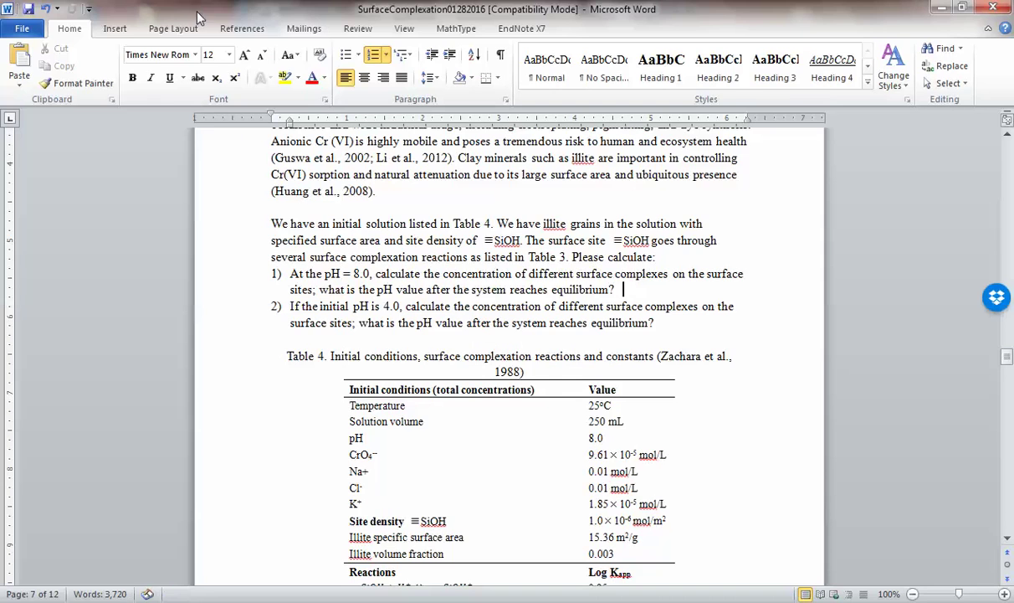
left_click(963, 9)
left_click_drag(667, 16, 619, 1)
double_click(910, 9)
scroll(616, 335, "down", 1)
scroll(616, 335, "down", 6)
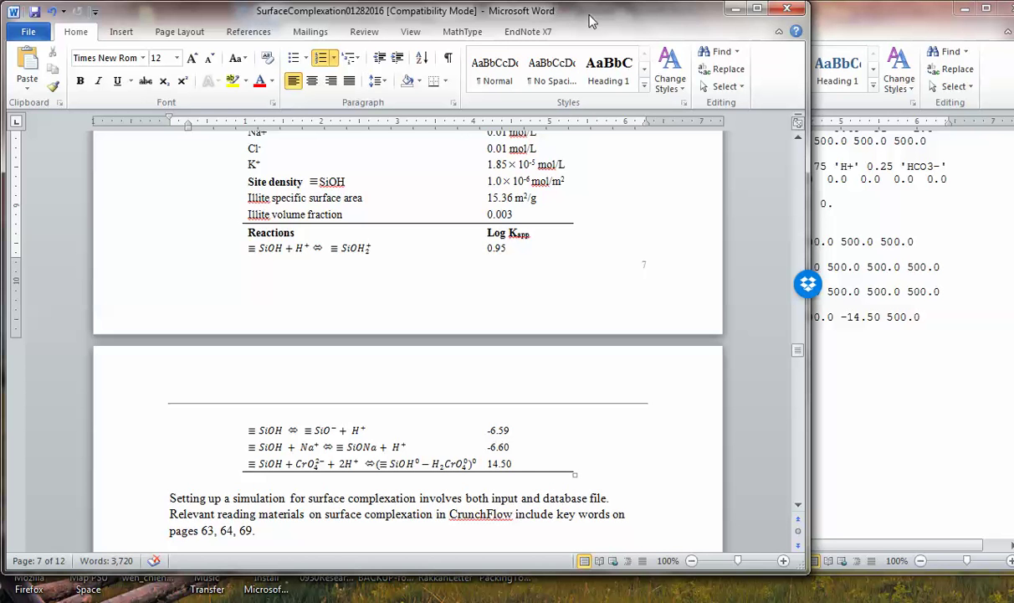
left_click_drag(591, 13, 374, 7)
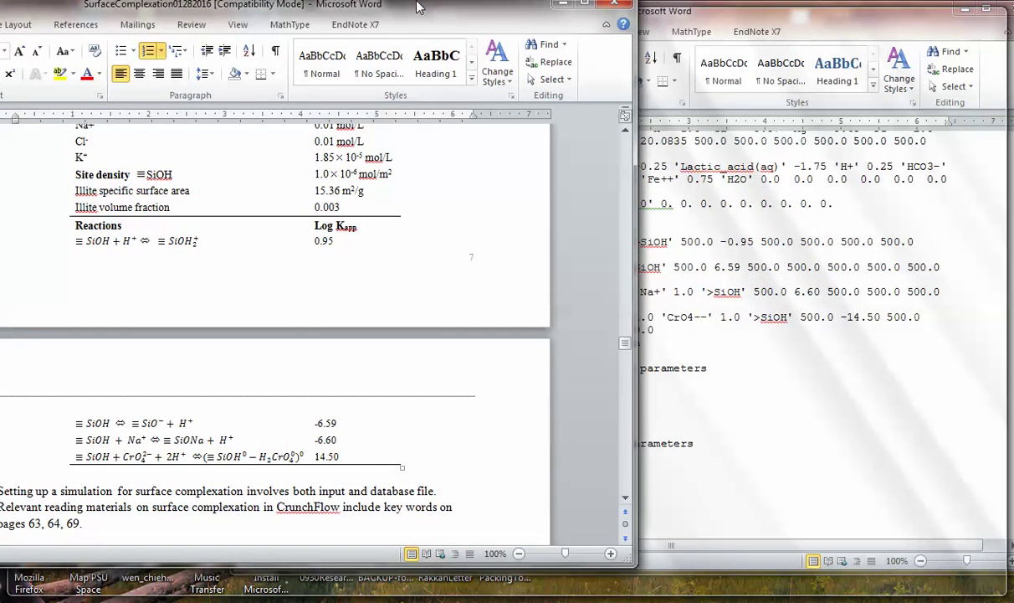
double_click(374, 7)
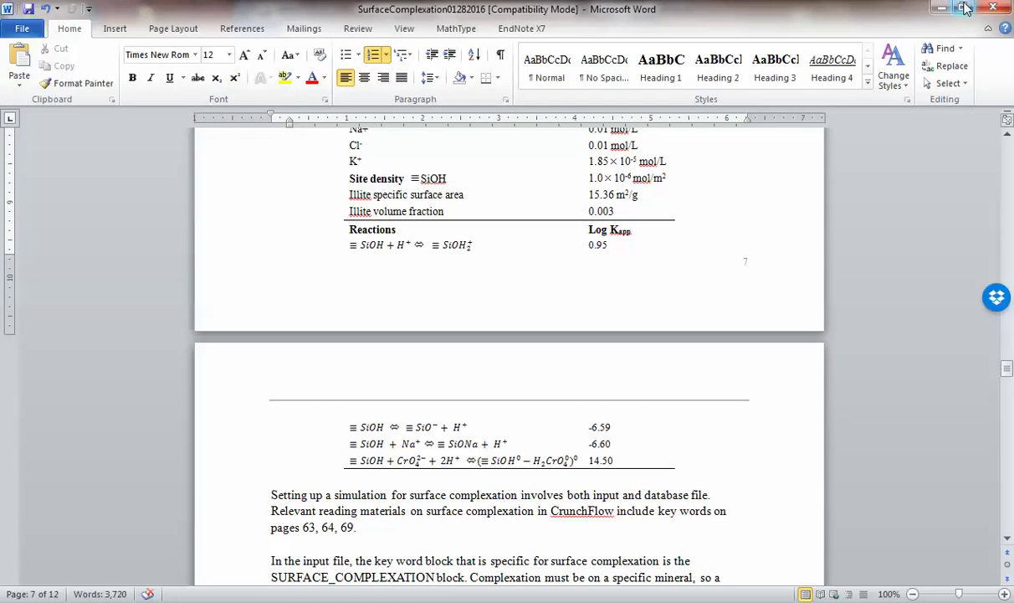
left_click(966, 8)
left_click_drag(624, 19, 530, 13)
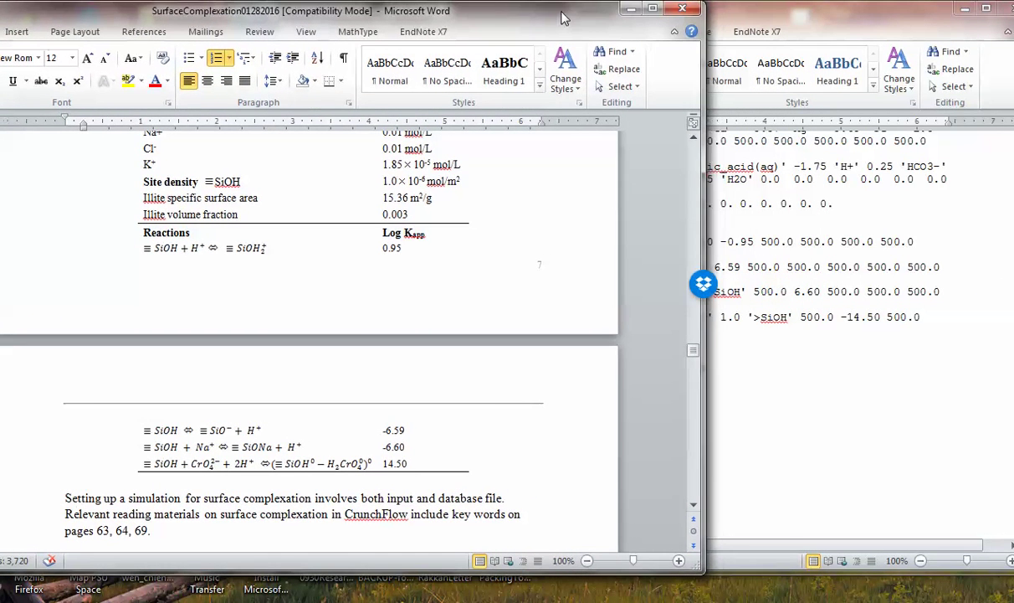
Bring the database window to the front and shift it so Table 4's reactions and Log K values stay uncovered.
left_click(834, 234)
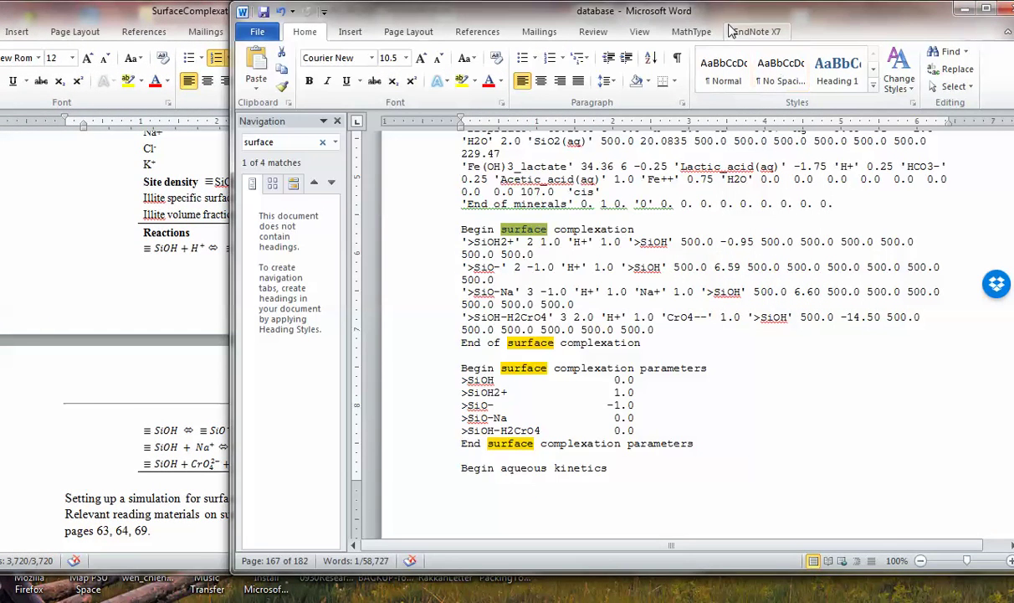
left_click_drag(719, 16, 829, 30)
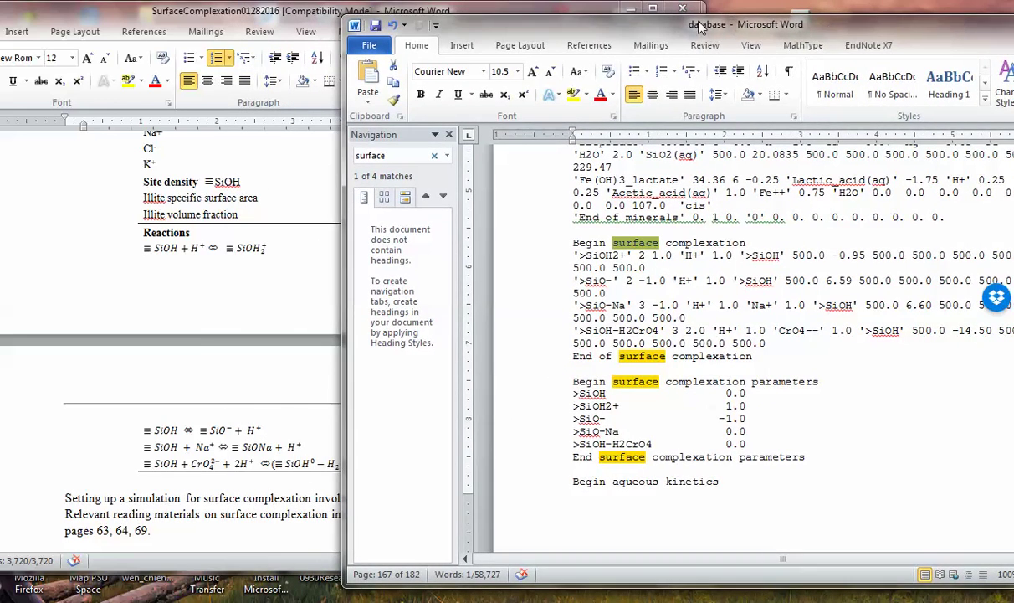
left_click_drag(681, 27, 776, 30)
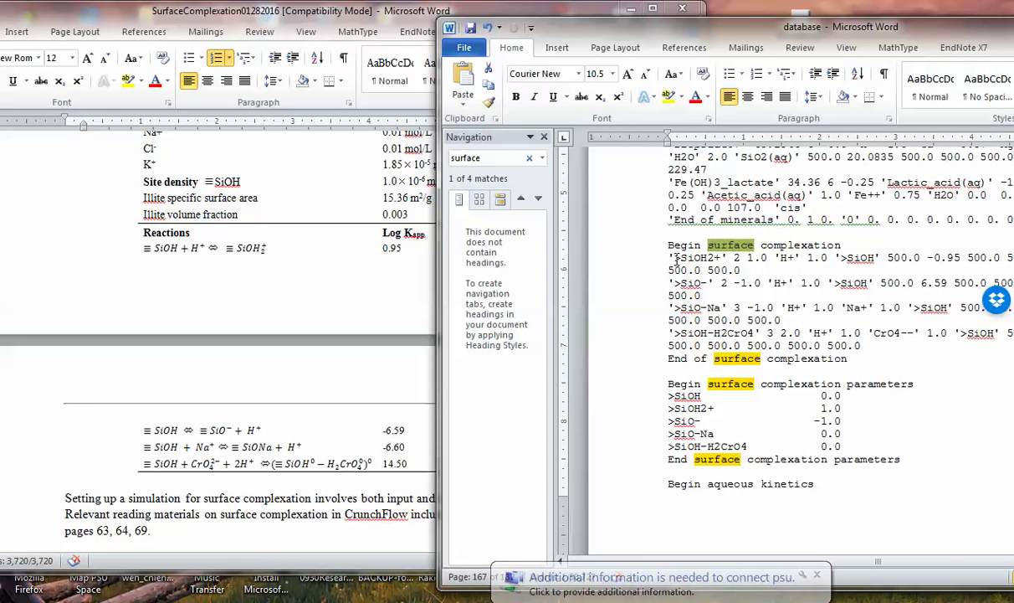
Compare the database's surface complexation entries with Table 4's reactions and Log K values, shifting the database window to reveal each part.
left_click_drag(675, 259, 679, 261)
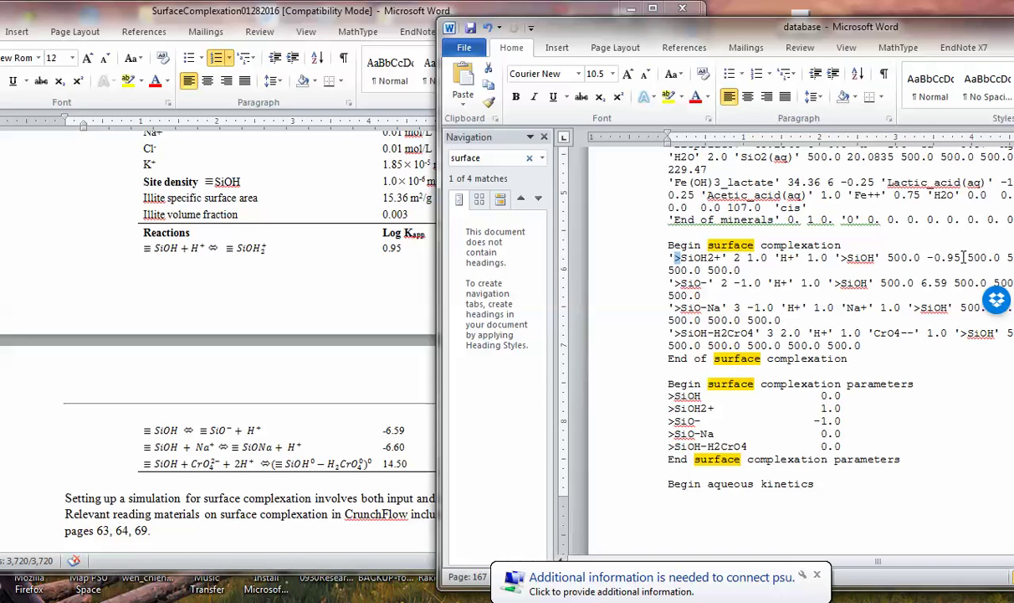
left_click_drag(869, 25, 604, 14)
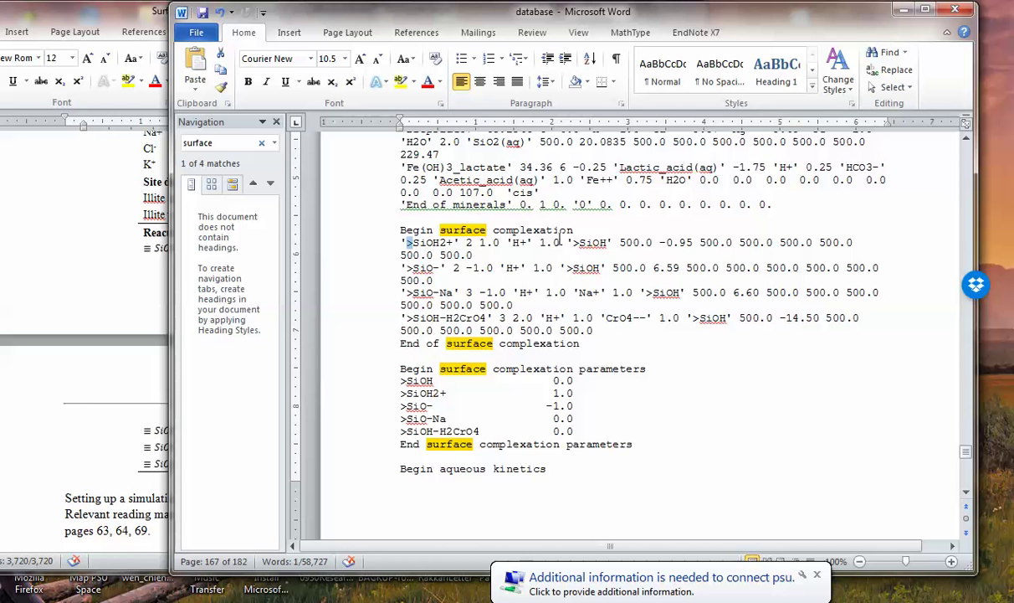
left_click_drag(608, 14, 687, 25)
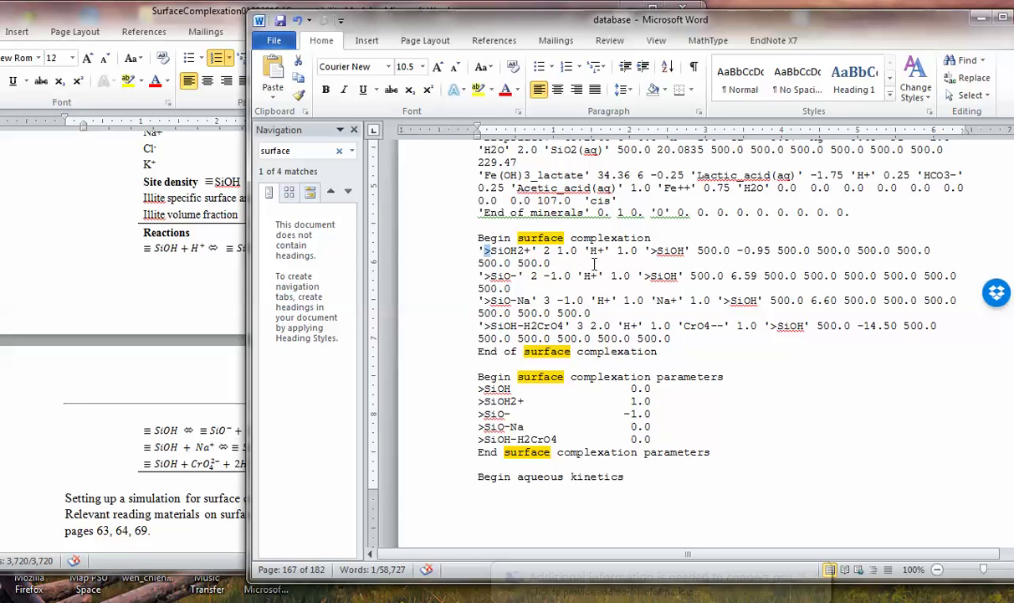
left_click_drag(605, 24, 678, 26)
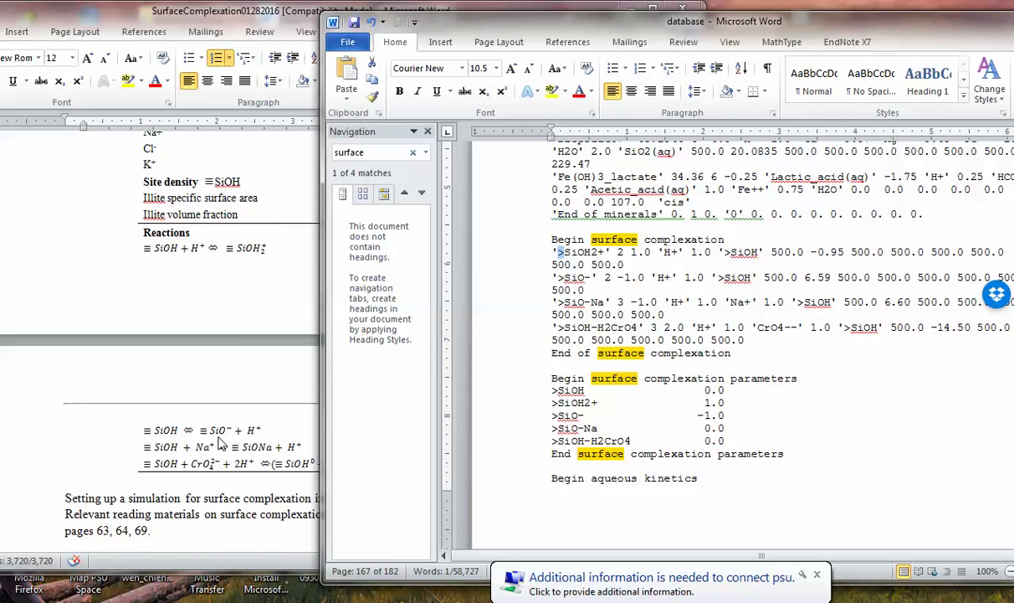
left_click(592, 279)
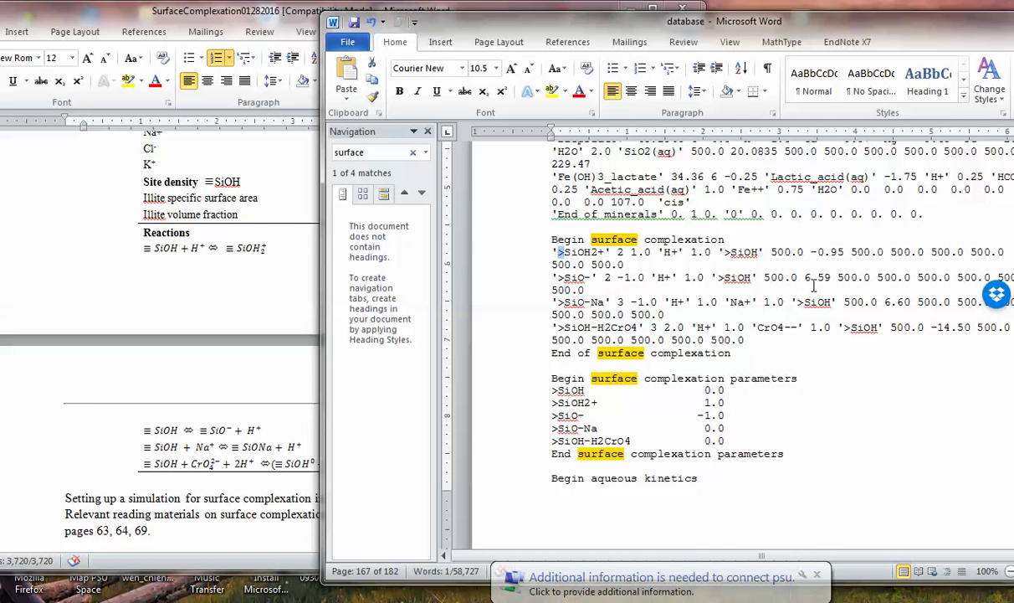
left_click_drag(467, 25, 597, 35)
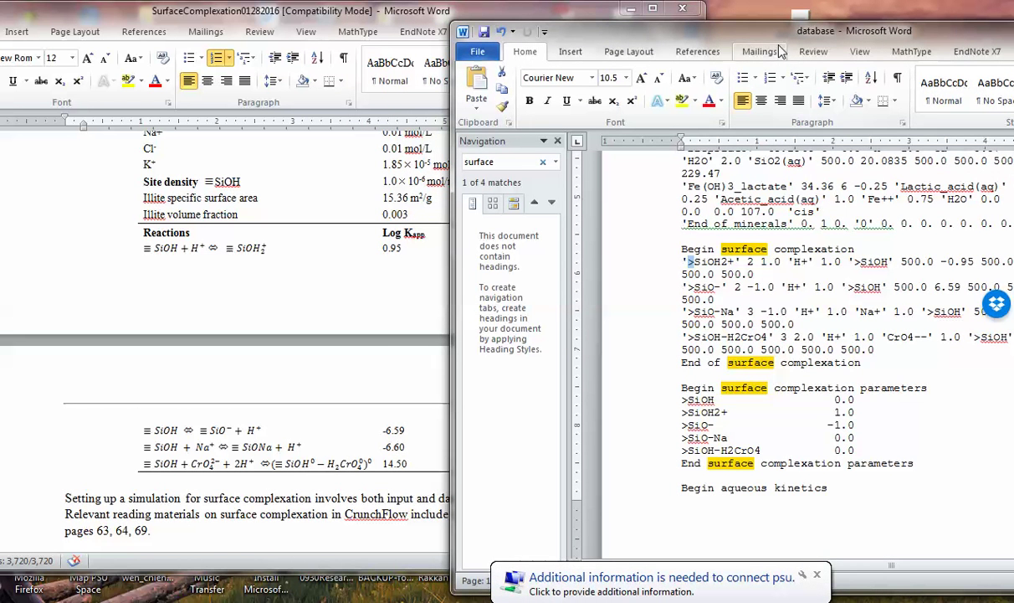
left_click_drag(739, 26, 645, 19)
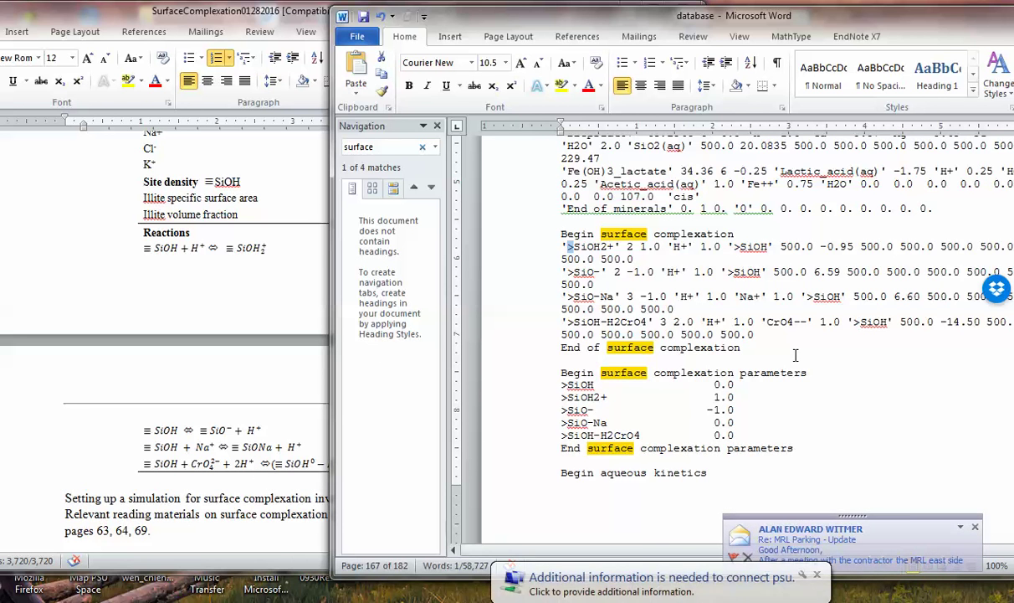
Bring the CrExample3.1 input file to the front, show its beginning, and place its window beside Table 4's reactions.
left_click(973, 526)
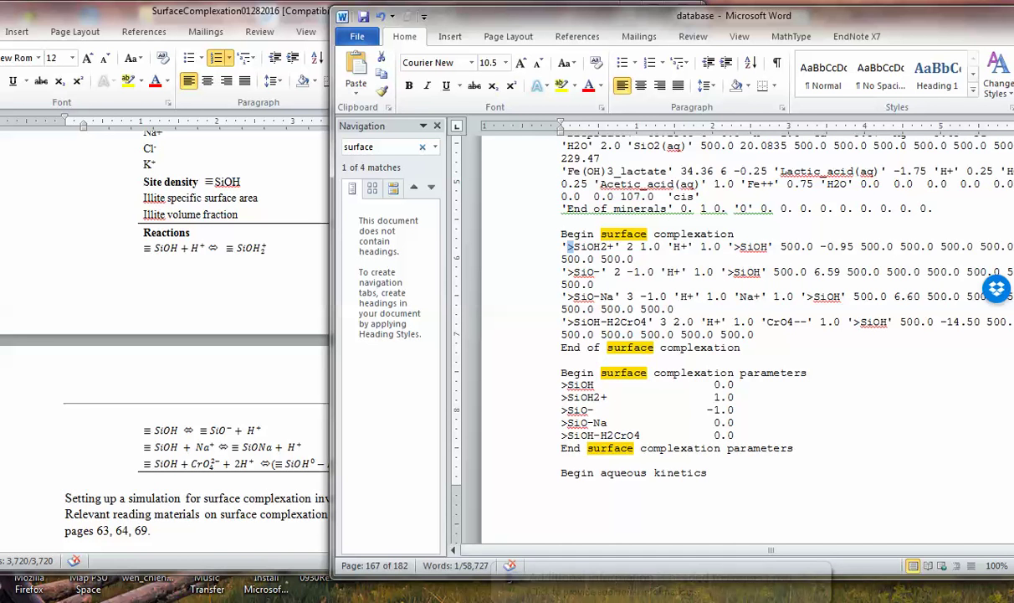
mouse_move(266, 585)
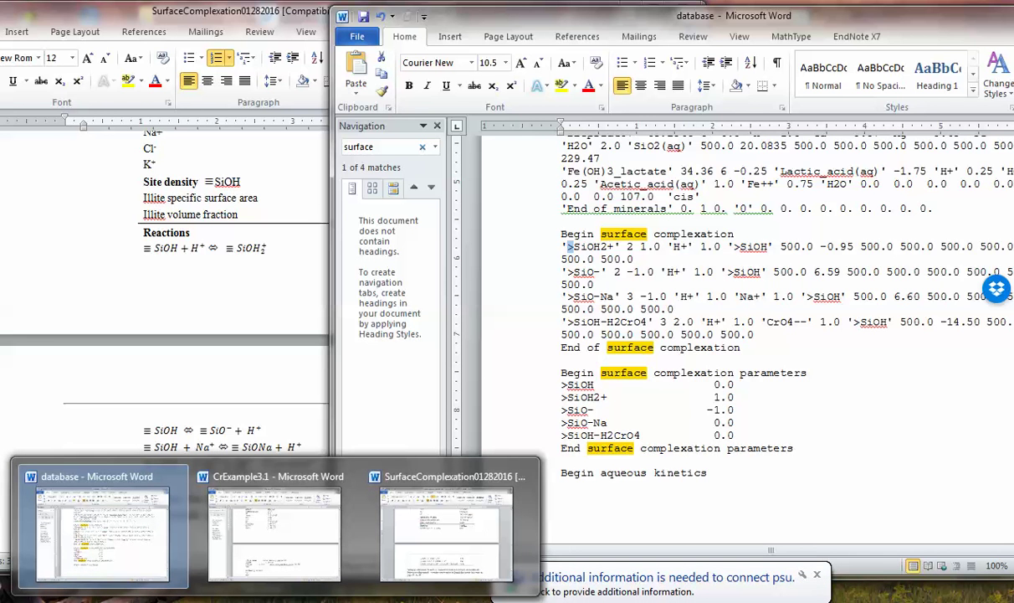
left_click(293, 554)
left_click_drag(529, 159, 640, 123)
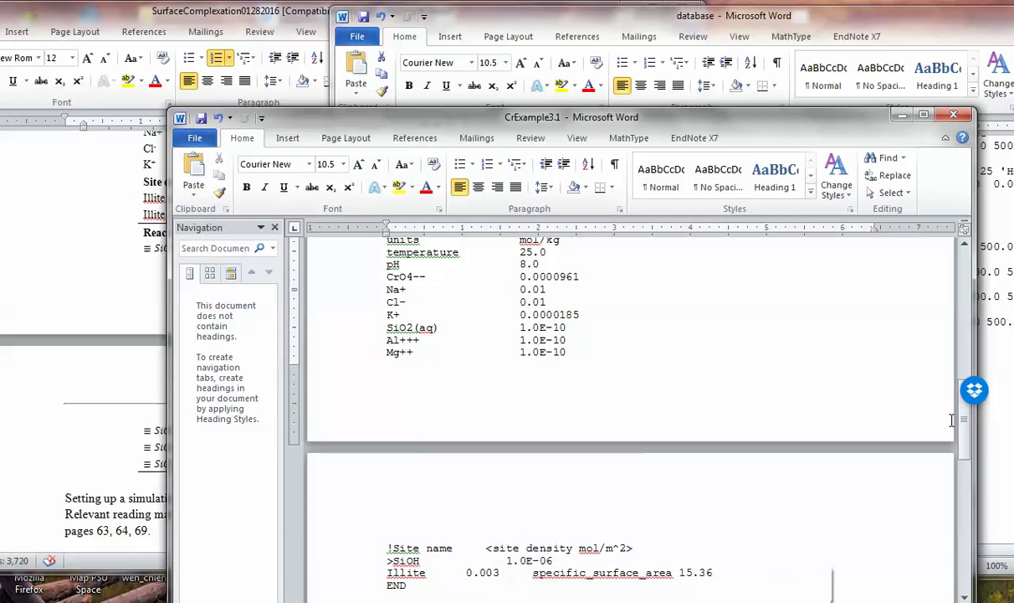
left_click_drag(965, 419, 903, 251)
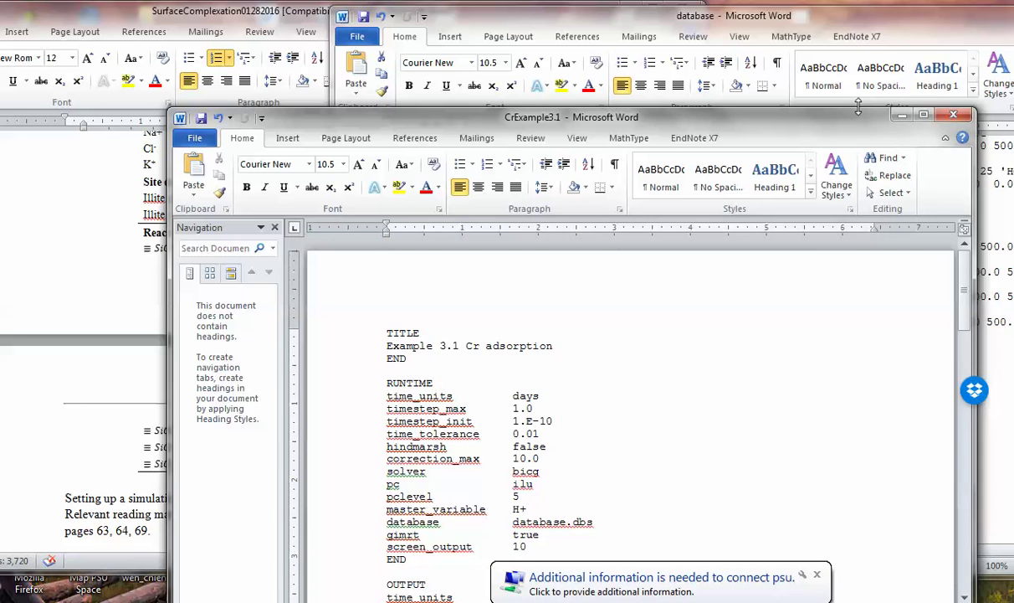
left_click_drag(848, 126, 881, 17)
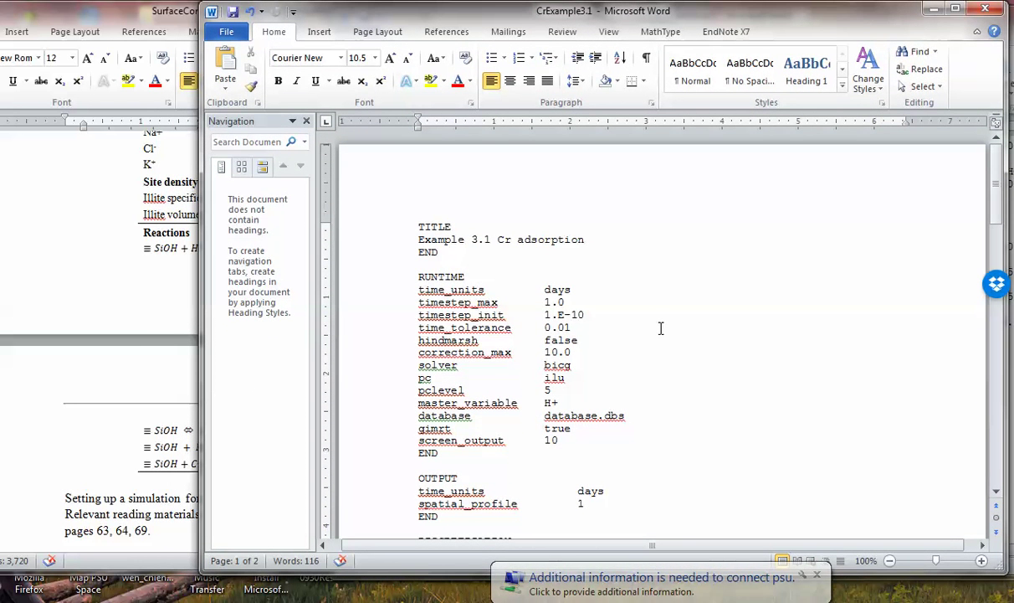
Review the CrExample3.1 blocks from RUNTIME through OUTPUT, DISCRETIZATION and MINERALS to SURFACE_COMPLEXATION.
left_click(742, 405)
scroll(742, 405, "down", 4)
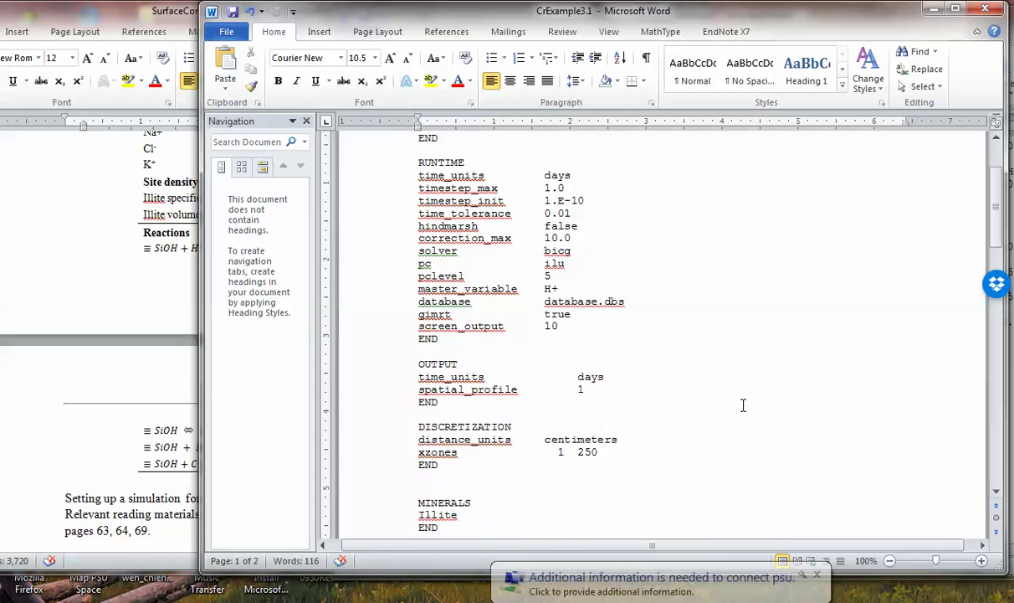
scroll(742, 404, "down", 3)
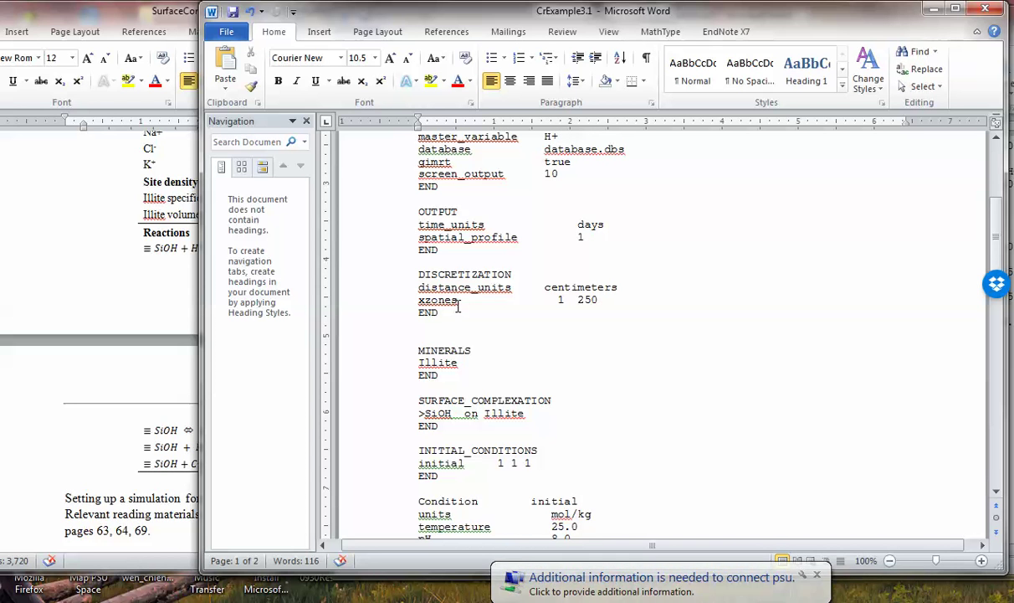
left_click(653, 303)
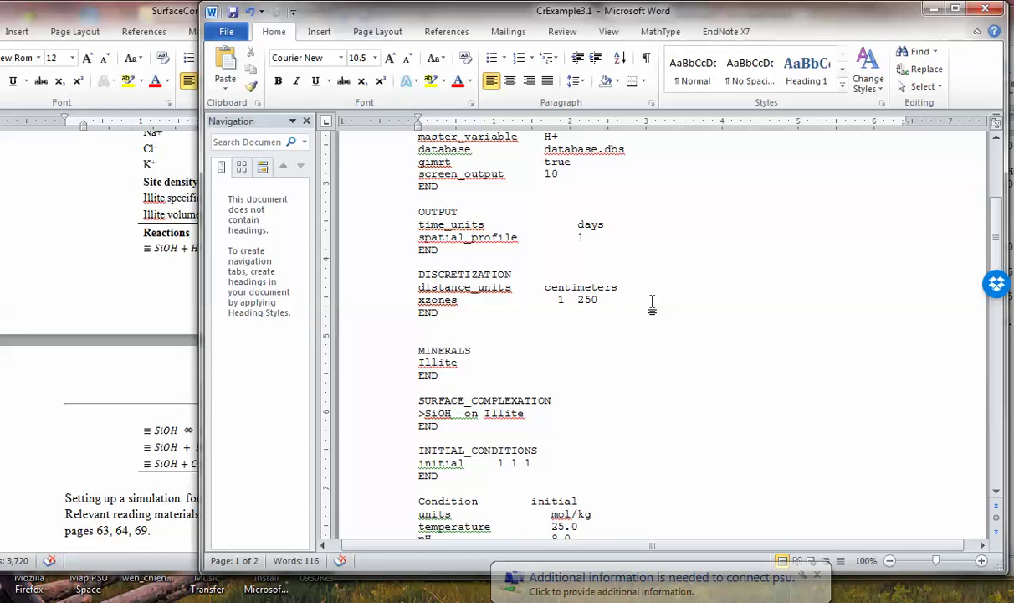
scroll(654, 302, "down", 1)
scroll(654, 302, "down", 1)
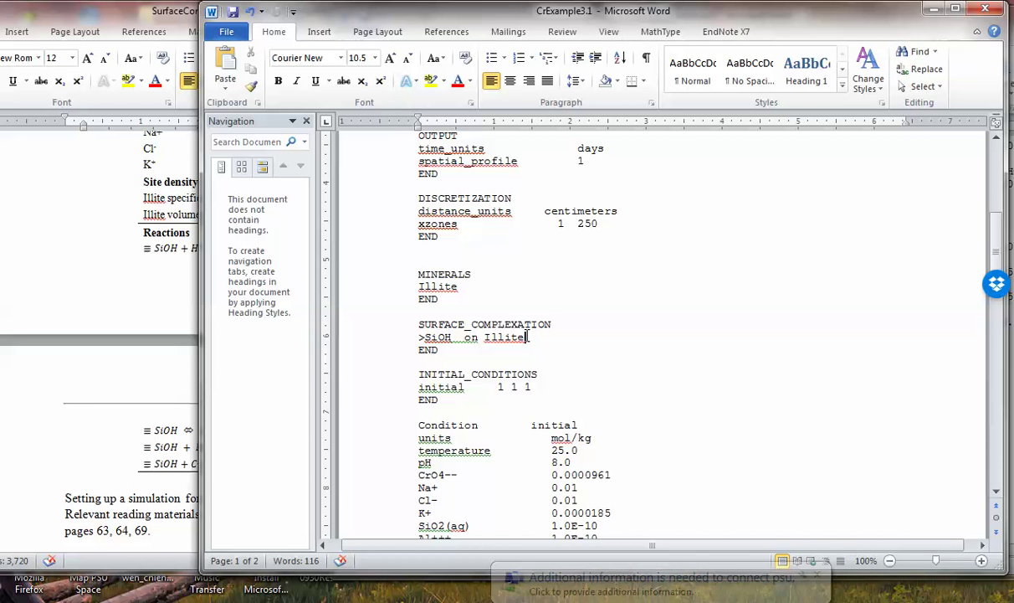
left_click(566, 383)
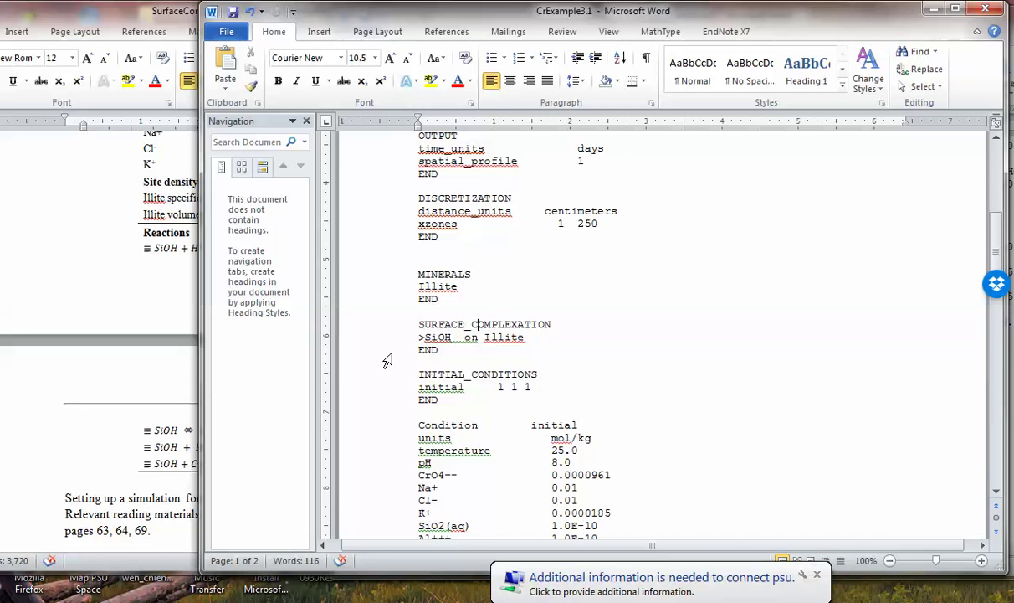
Change the concentration units in the initial condition block to mol/L.
scroll(603, 387, "down", 3)
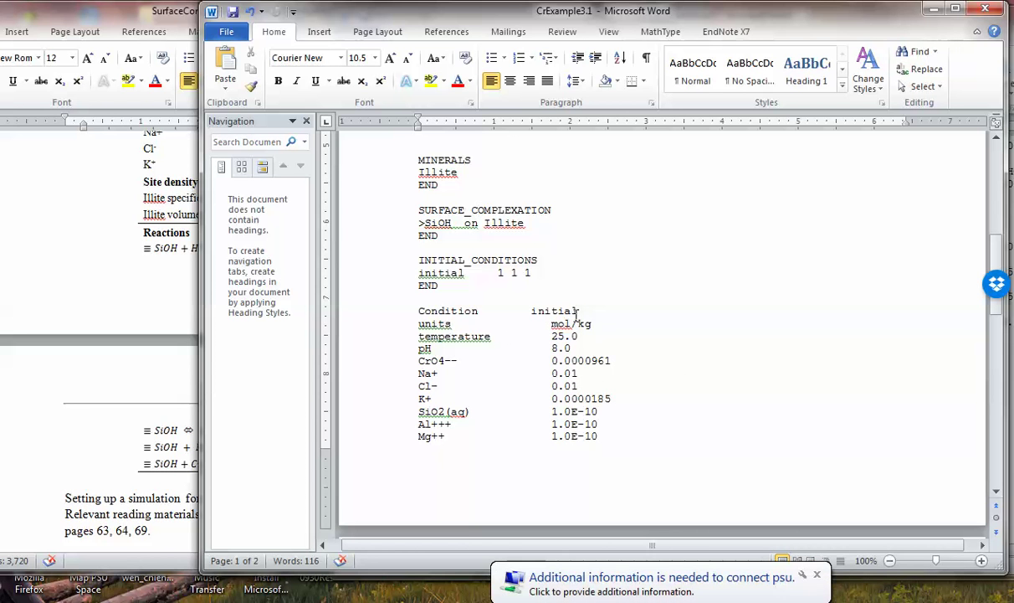
left_click(591, 322)
key("BackSpace")
key("BackSpace")
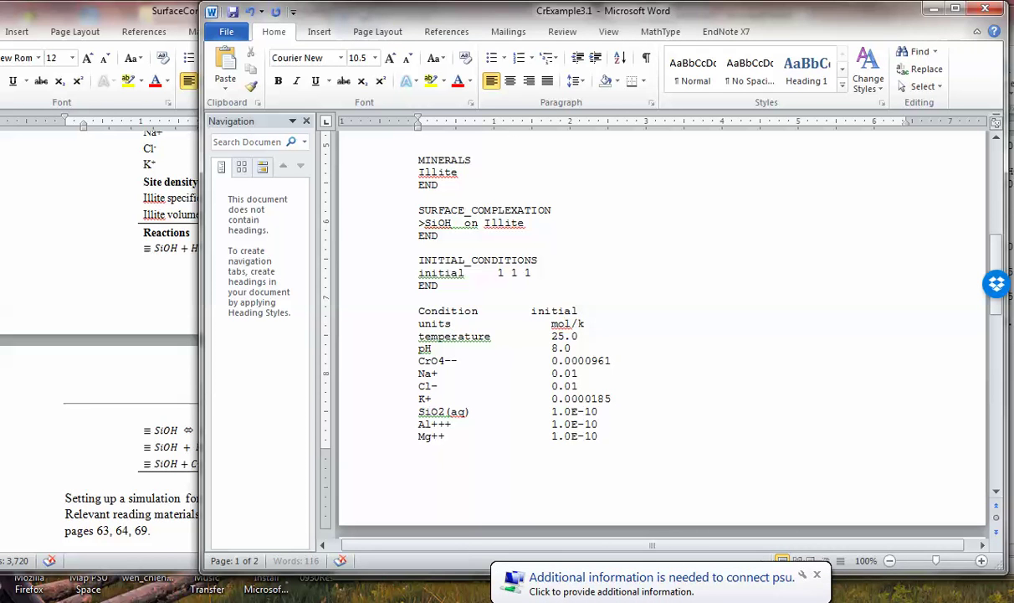
type("L")
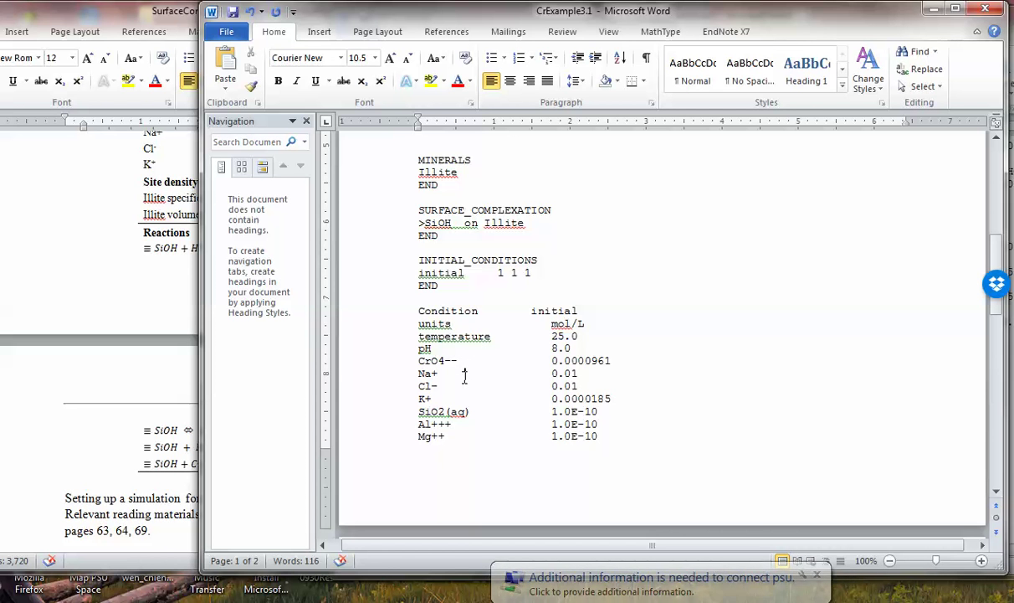
Review the species concentrations of the initial condition together with the site density and Illite surface area lines.
left_click(465, 388)
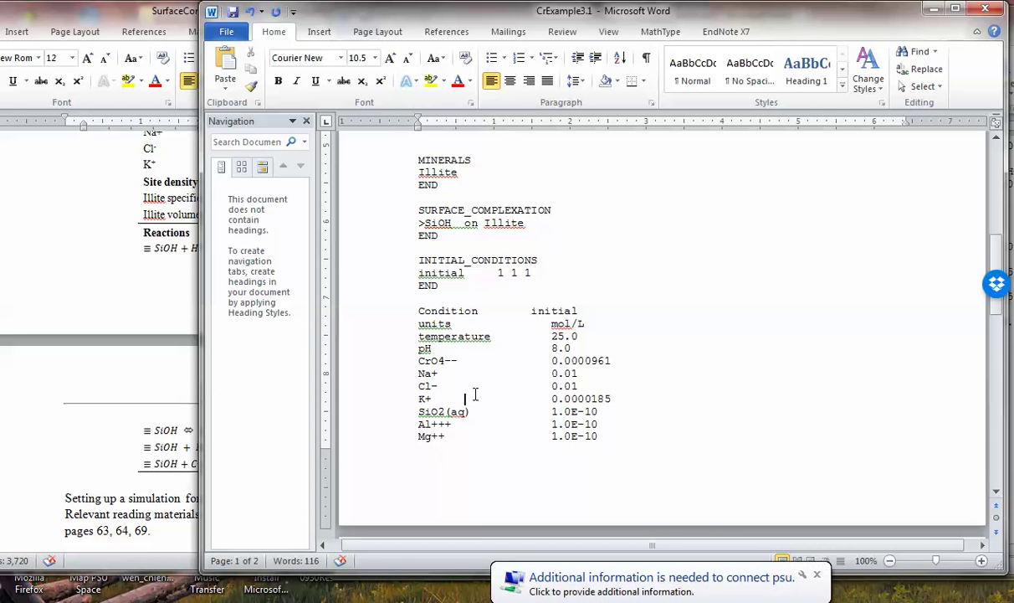
key("Down")
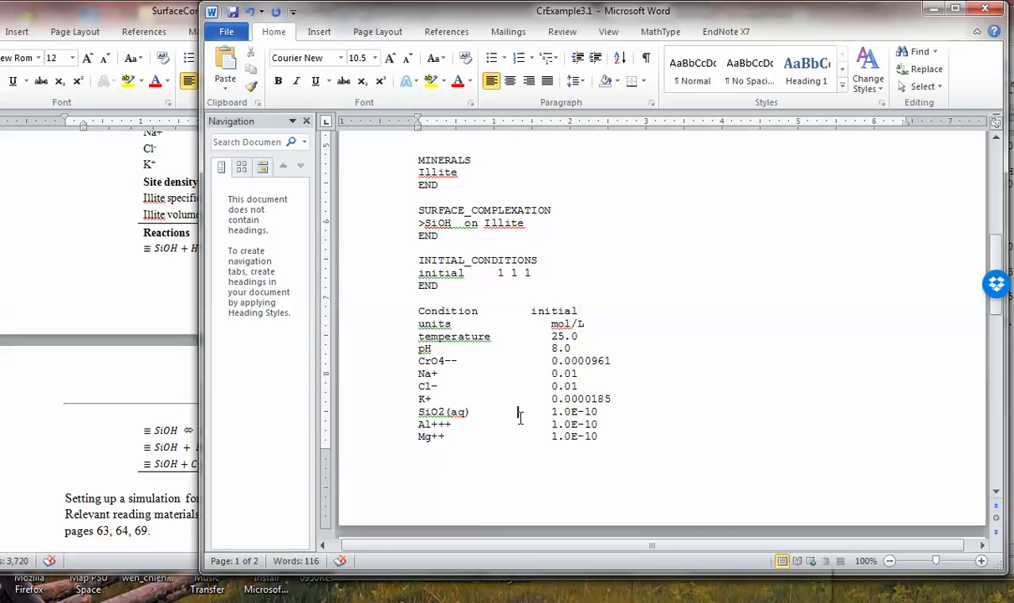
scroll(520, 418, "down", 1)
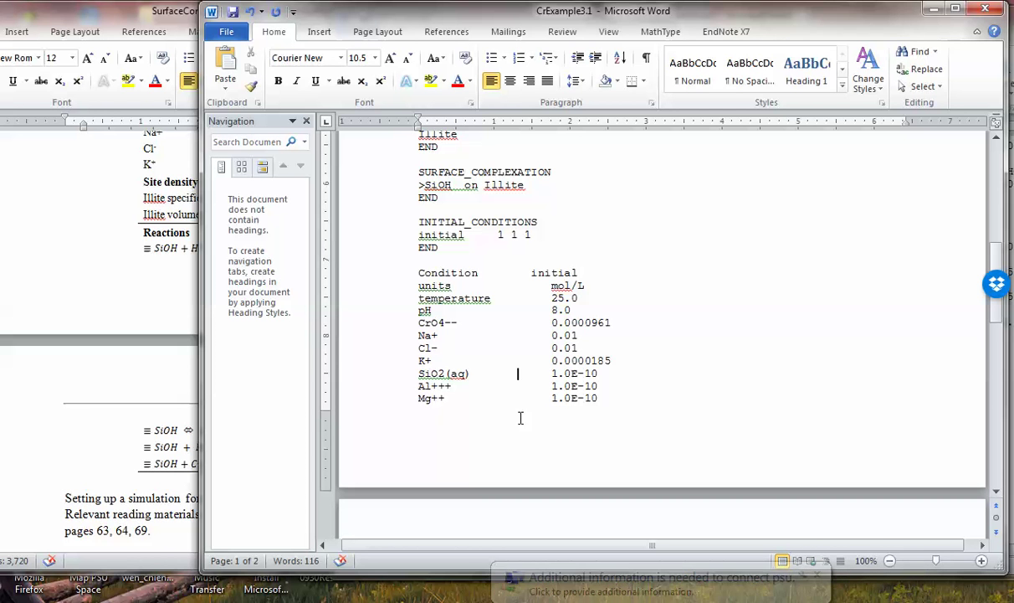
scroll(520, 418, "down", 3)
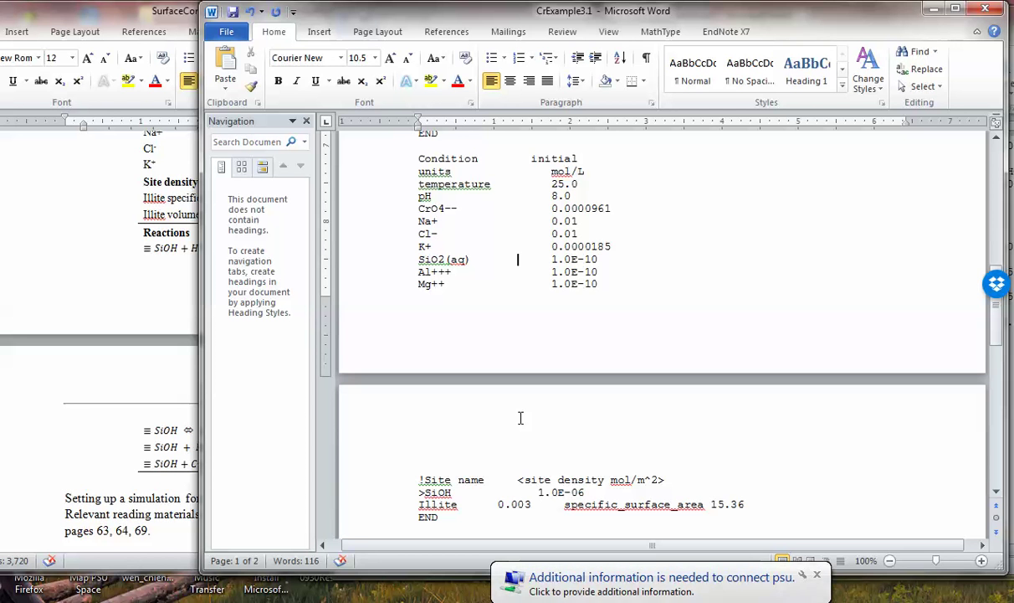
scroll(633, 334, "up", 1)
left_click(518, 449)
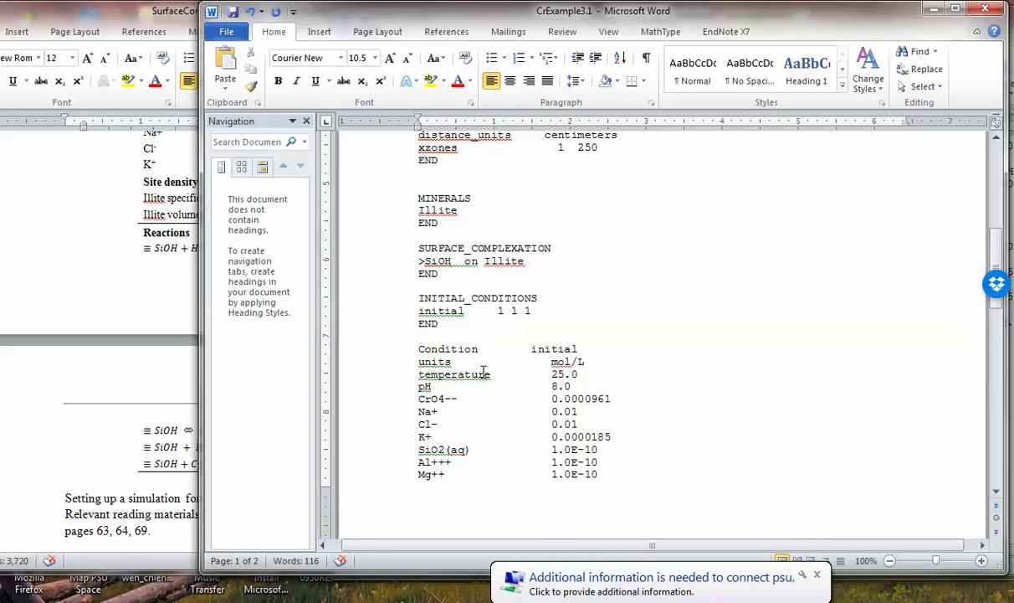
Switch to the database document, place its window over CrExample3.1, and return to the start of the file.
mouse_move(276, 590)
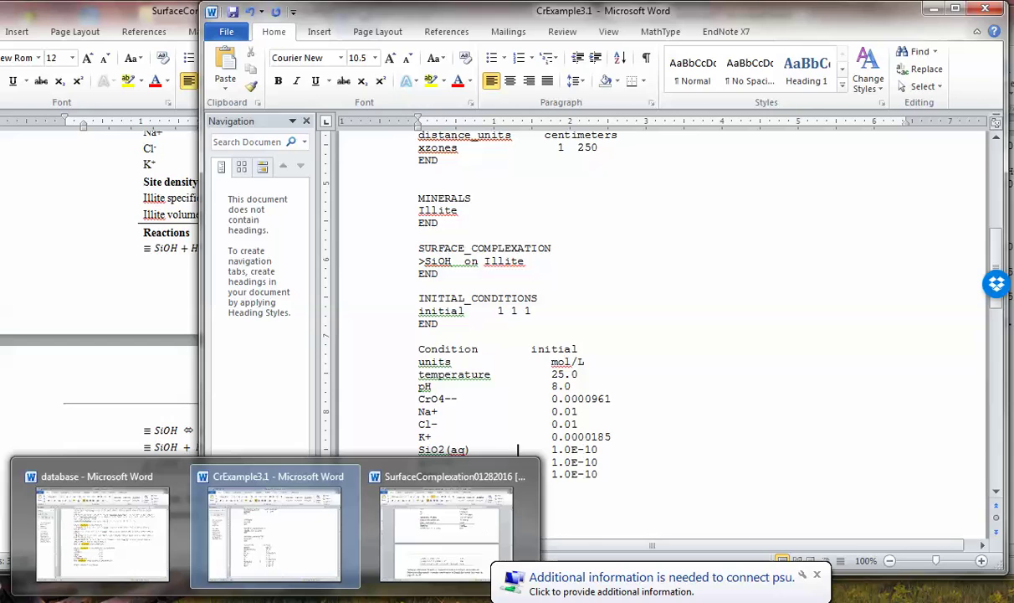
left_click(165, 562)
scroll(690, 403, "up", 4)
scroll(690, 402, "up", 12)
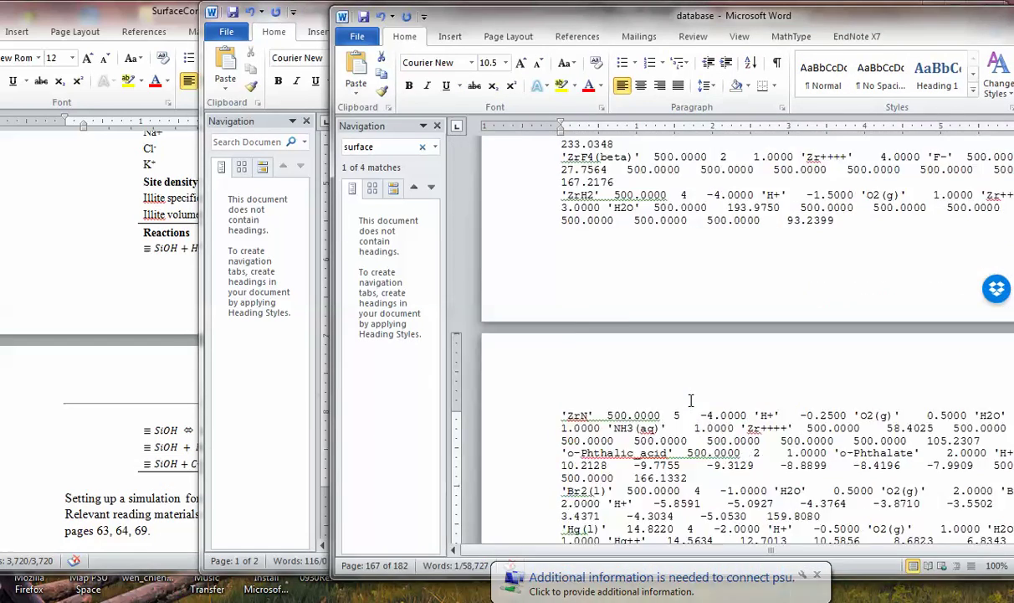
scroll(691, 402, "up", 12)
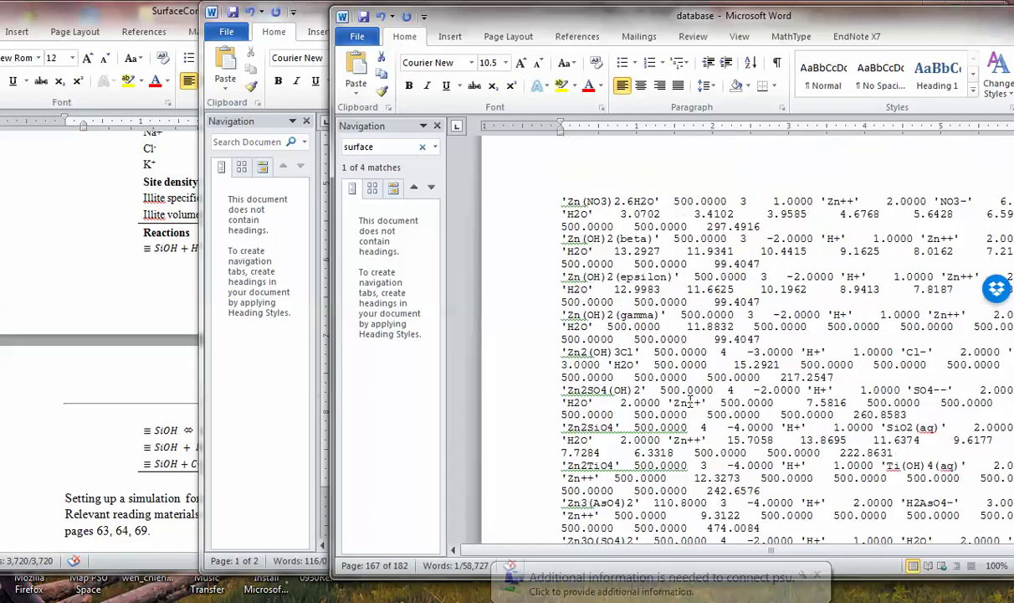
scroll(690, 402, "up", 12)
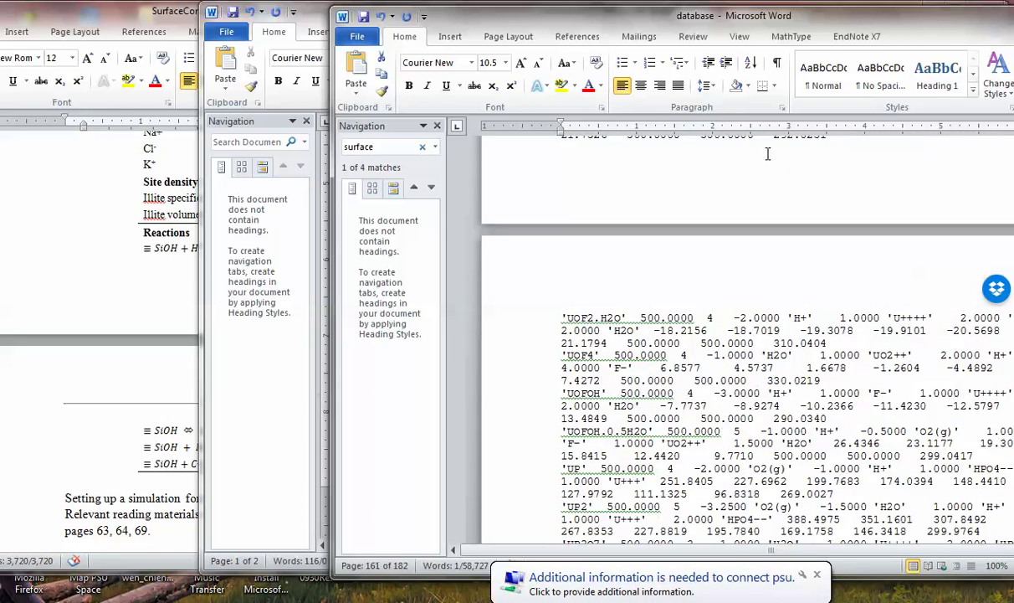
double_click(818, 16)
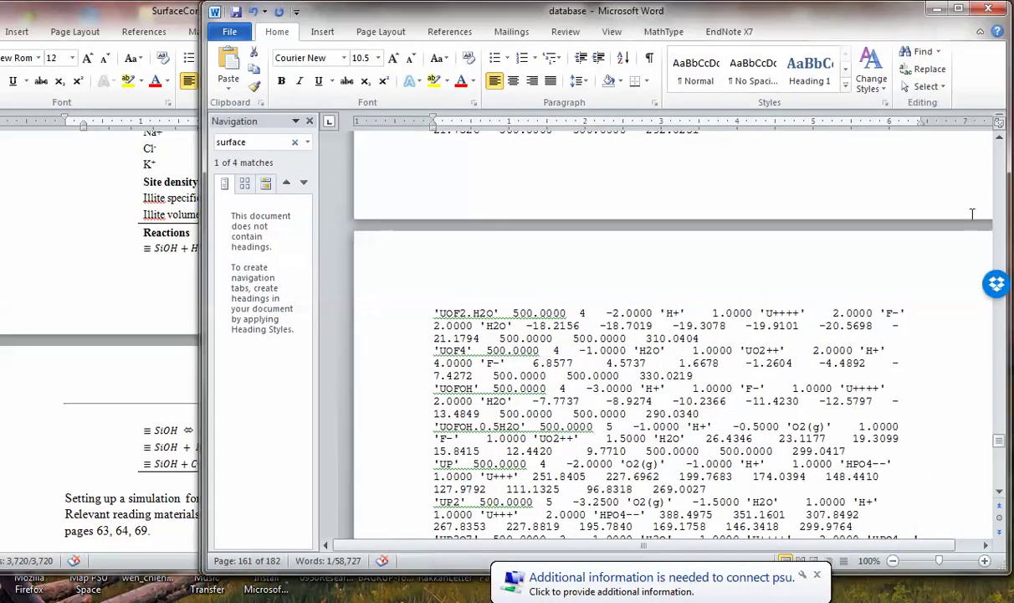
left_click(1002, 392)
left_click_drag(1002, 392, 921, 155)
left_click(944, 198)
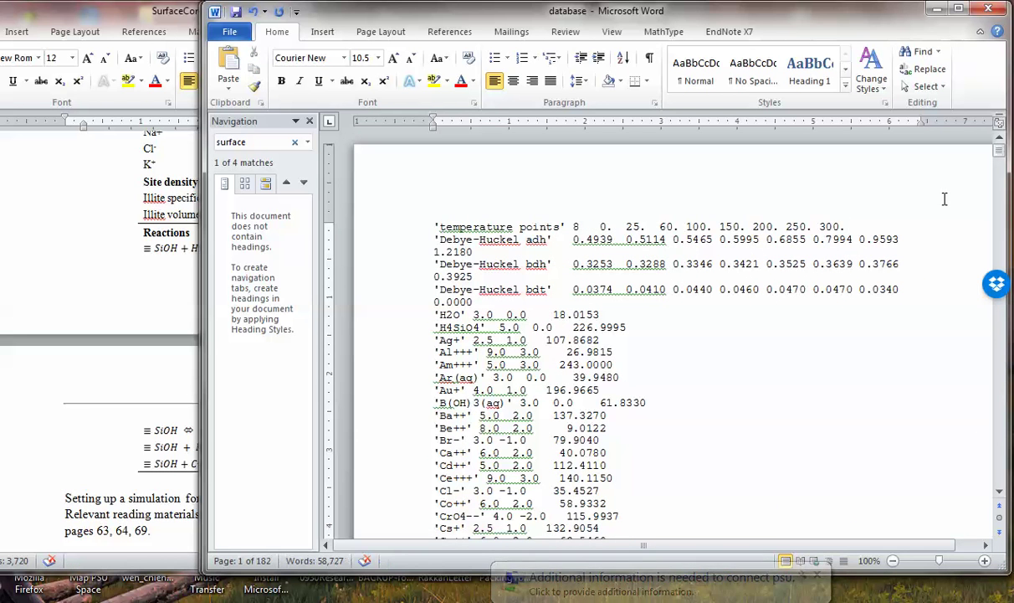
Search the database for "illite" and step through the matches to the Illite mineral entry.
key("ctrl+f")
key("Return")
type("illite")
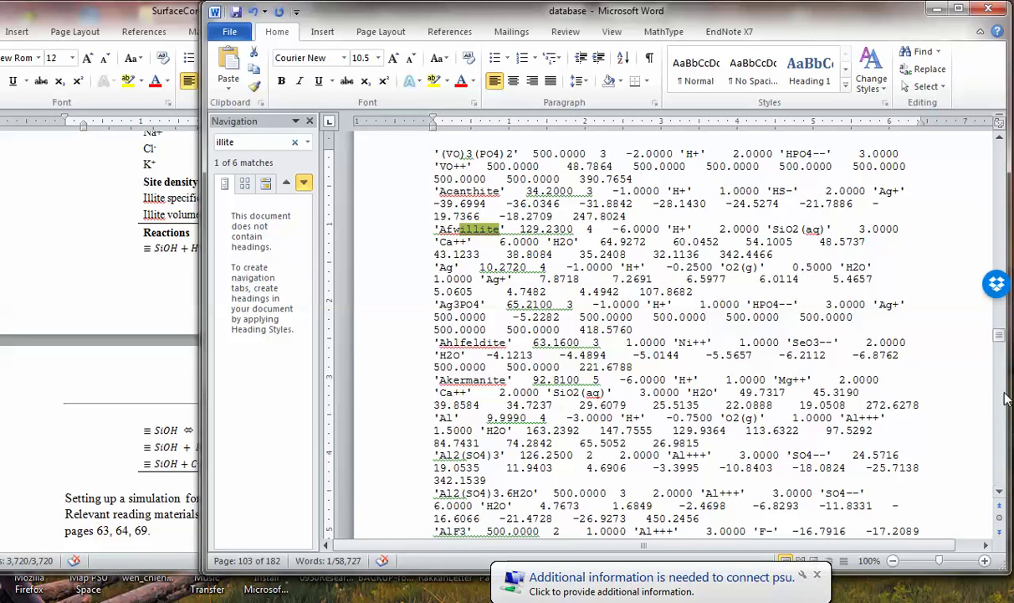
key("Return")
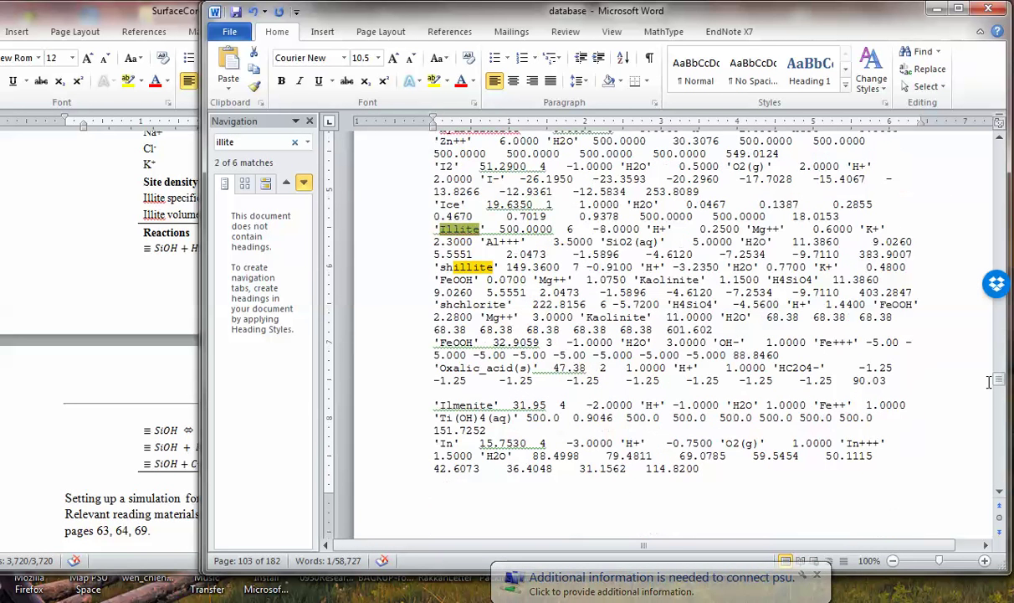
key("Return")
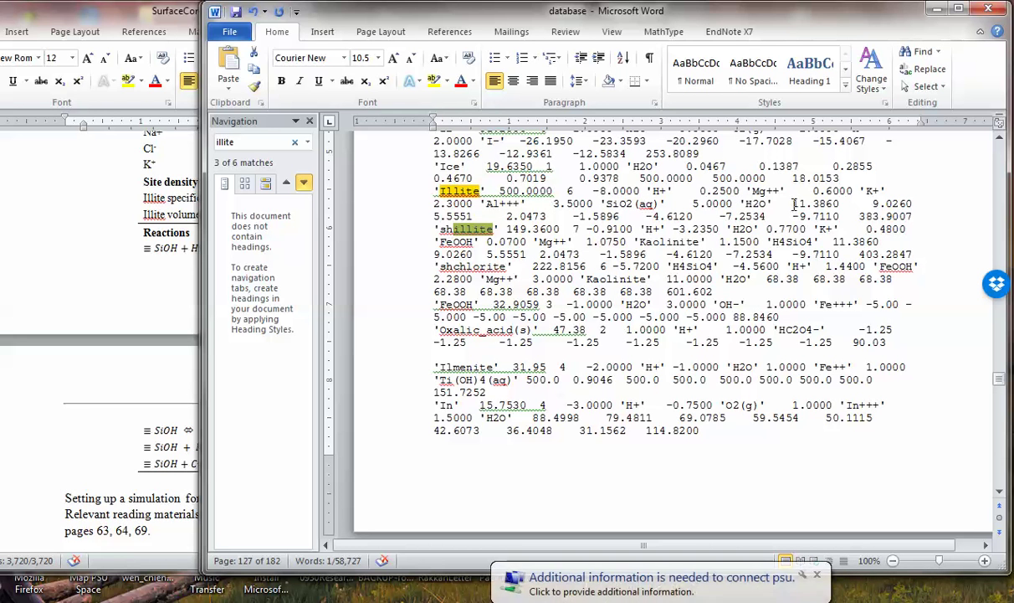
Examine the Illite entry's reaction by highlighting its equilibrium constants, its molecular weight and the entry's lines.
double_click(824, 204)
left_click_drag(825, 203, 840, 218)
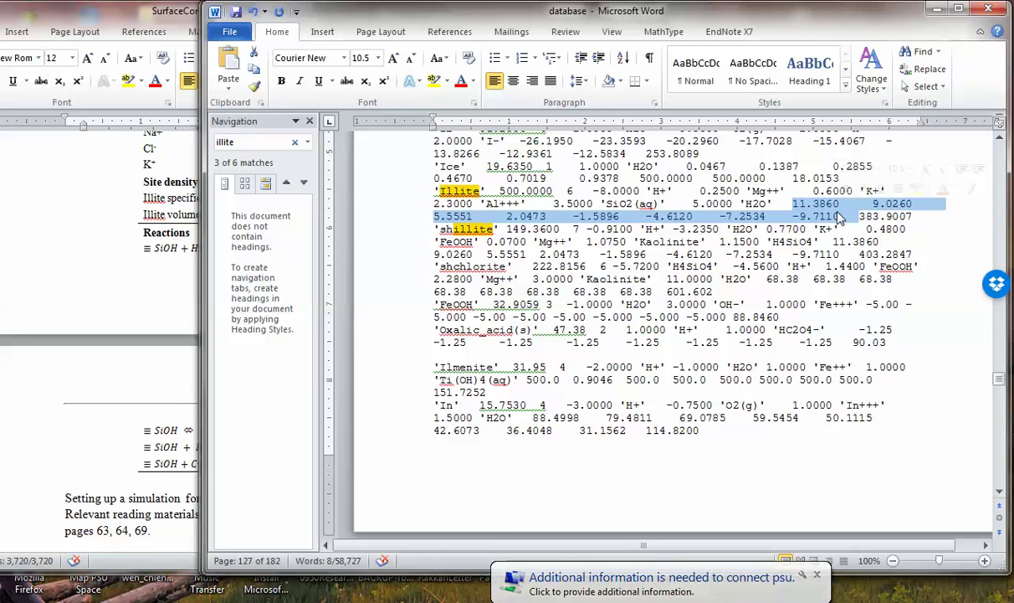
left_click(862, 216)
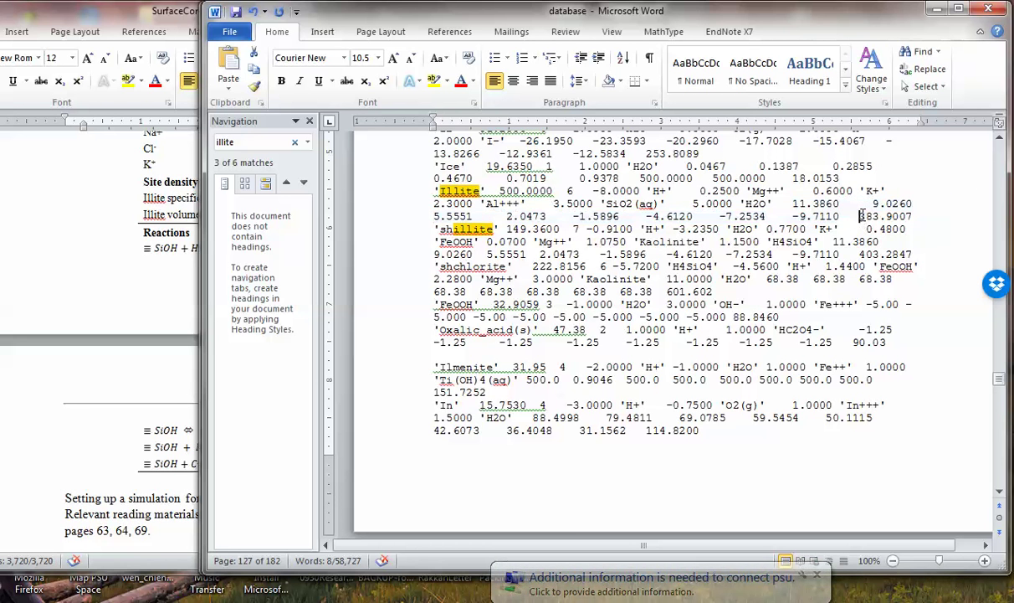
left_click_drag(861, 216, 917, 217)
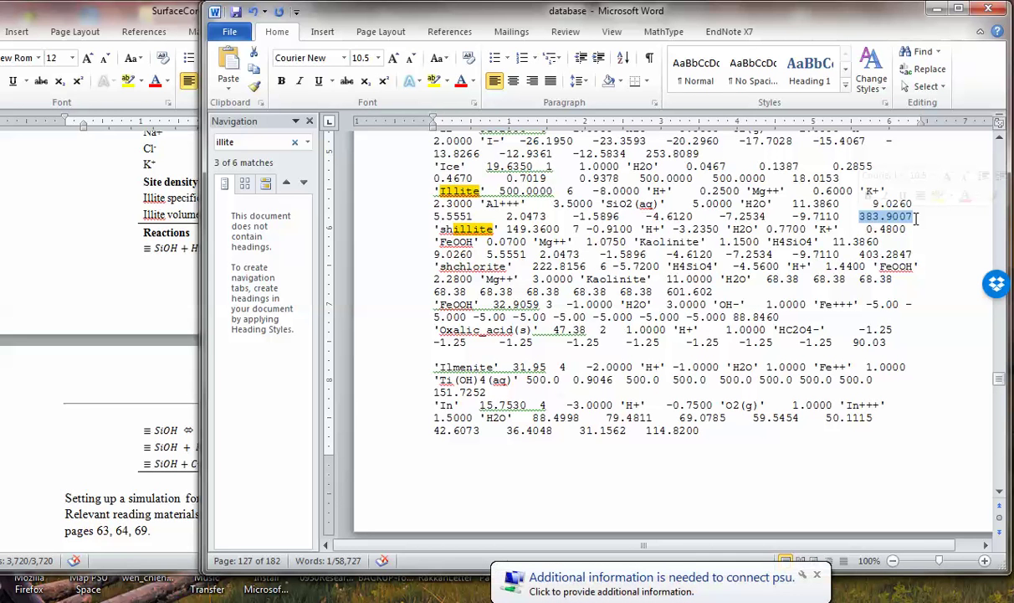
left_click(571, 218)
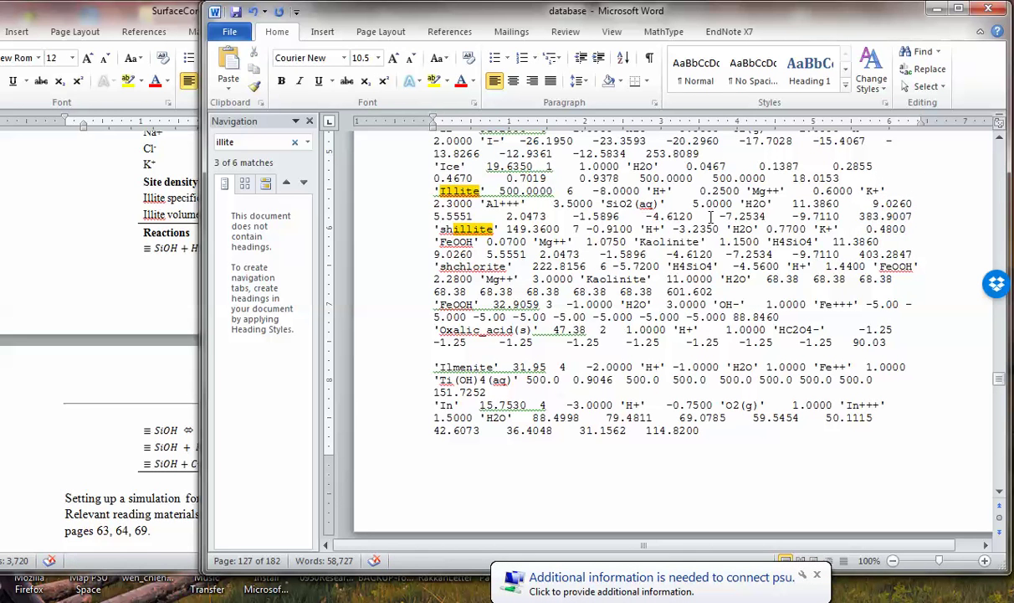
left_click(414, 196)
left_click_drag(412, 201, 412, 207)
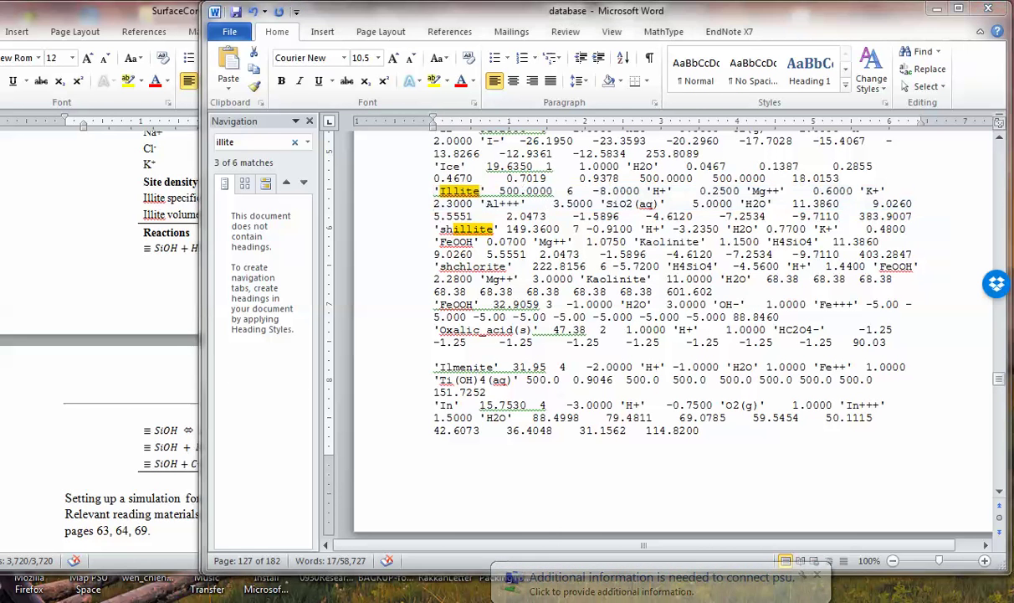
Return to CrExample3.1 and examine its site density, Illite surface area, PRIMARY_SPECIES and SECONDARY_SPECIES blocks.
mouse_move(315, 596)
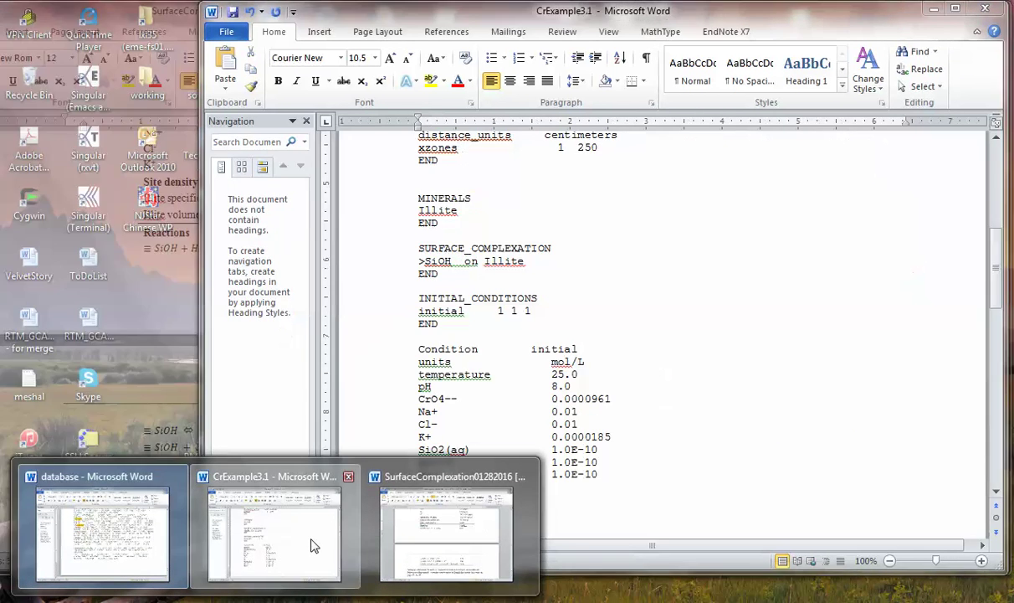
left_click(312, 546)
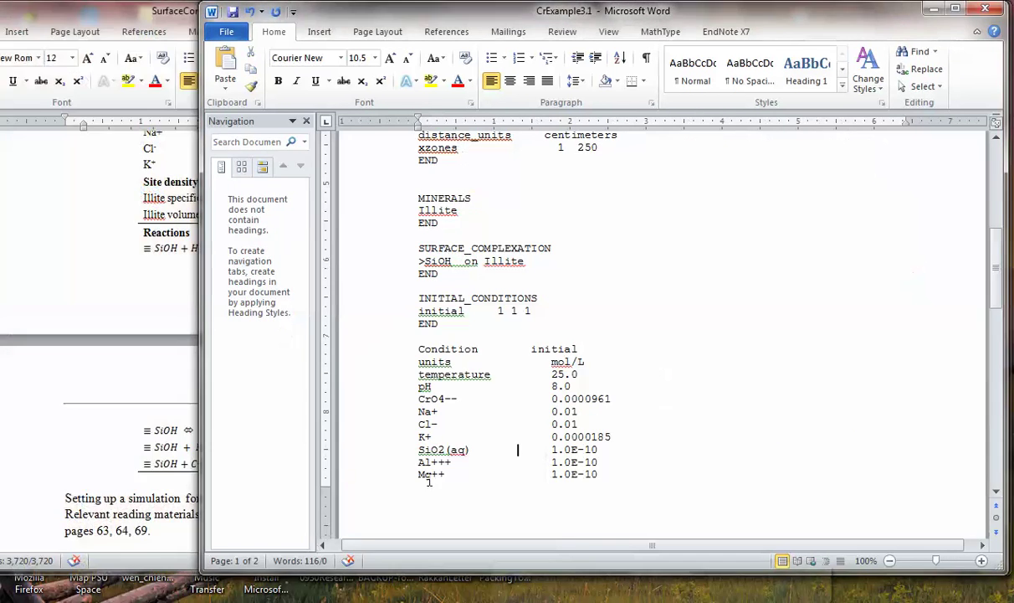
scroll(475, 454, "down", 8)
scroll(476, 454, "down", 4)
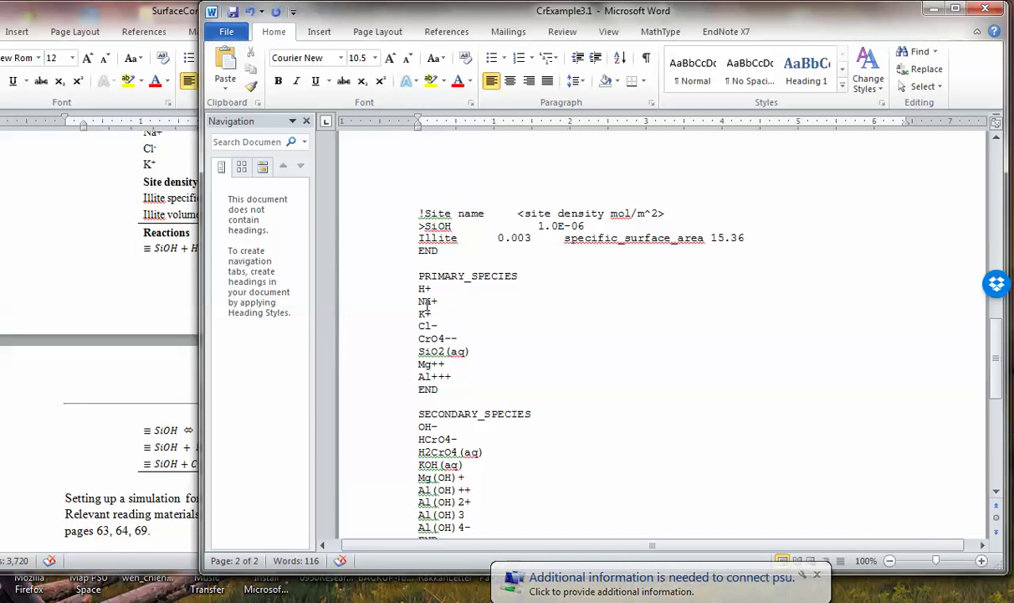
Review the primary species by highlighting H+ to CrO4-- and SiO2(aq) to Al+++, and step through the initial condition's entries from pH to Mg++.
left_click_drag(401, 286, 402, 347)
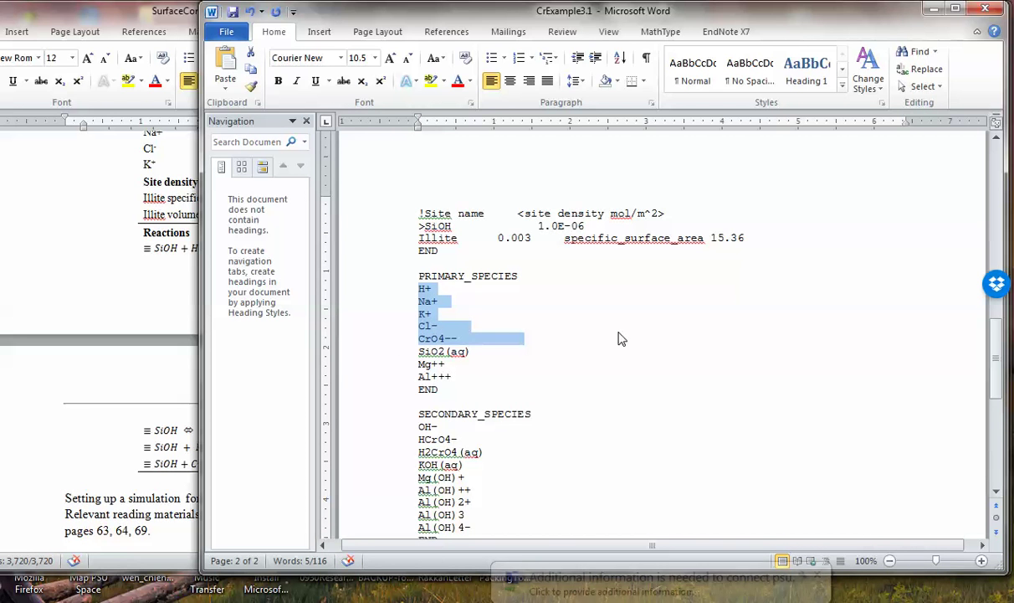
left_click_drag(393, 352, 401, 378)
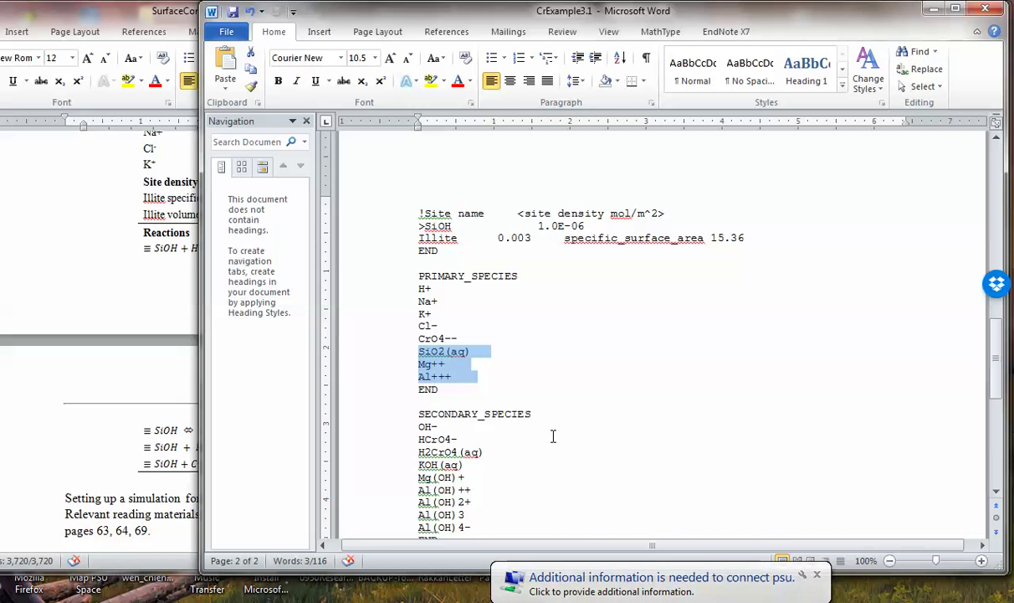
scroll(553, 435, "up", 8)
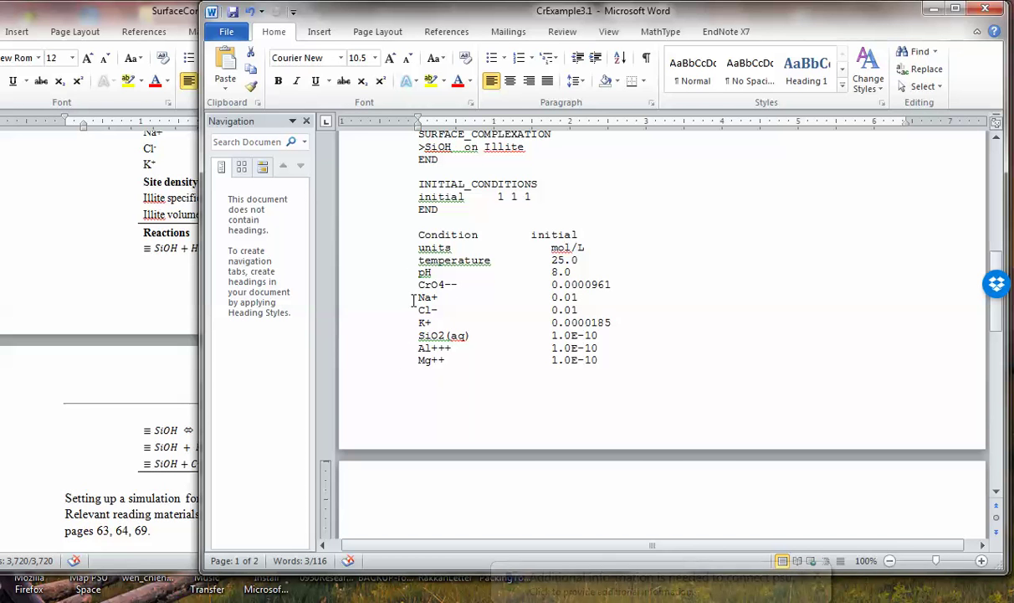
left_click(426, 273)
key("Down")
key("Down")
key("Down")
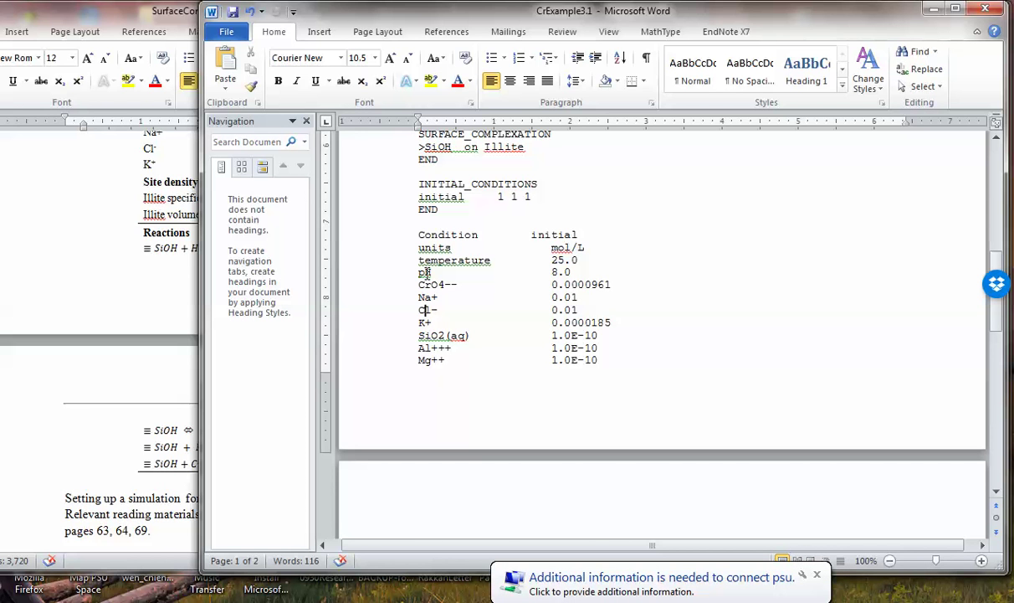
key("Down")
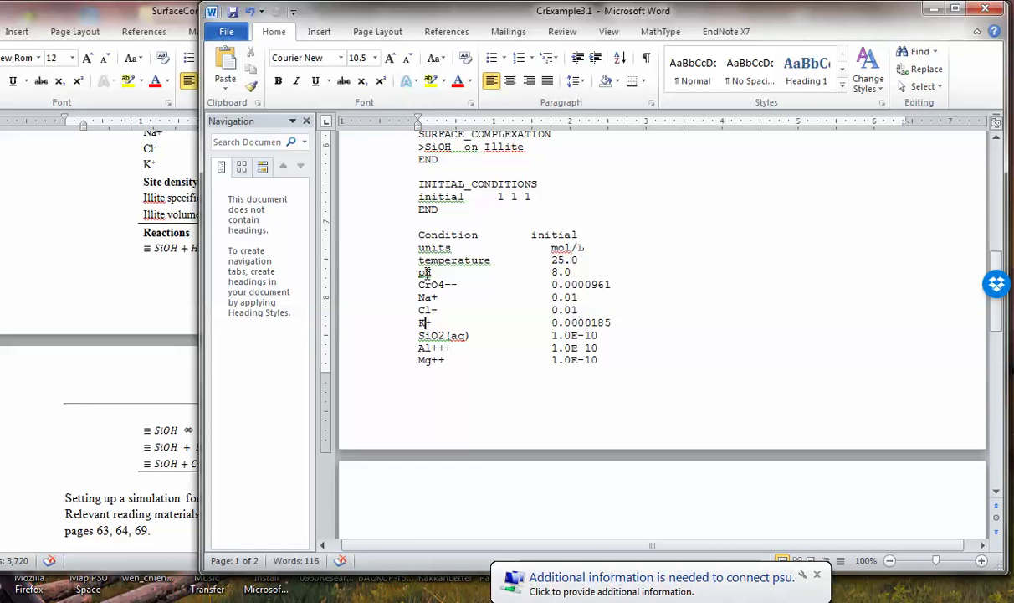
key("Down")
key("Down")
key("Down")
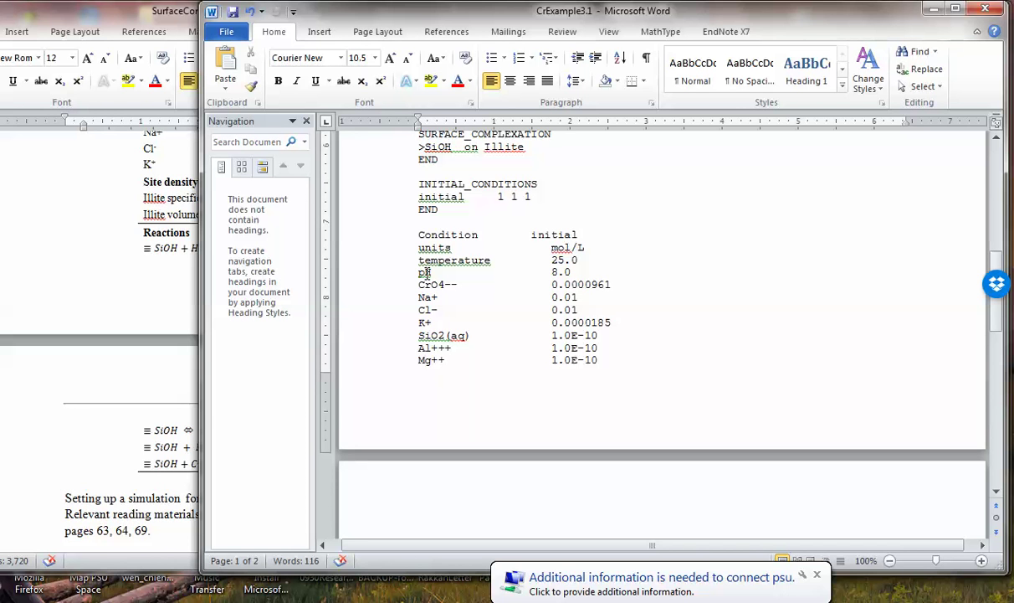
Highlight the SiO2(aq), Al+++ and Mg++ concentrations in the initial condition to examine them.
left_click_drag(381, 335, 615, 359)
left_click(614, 356)
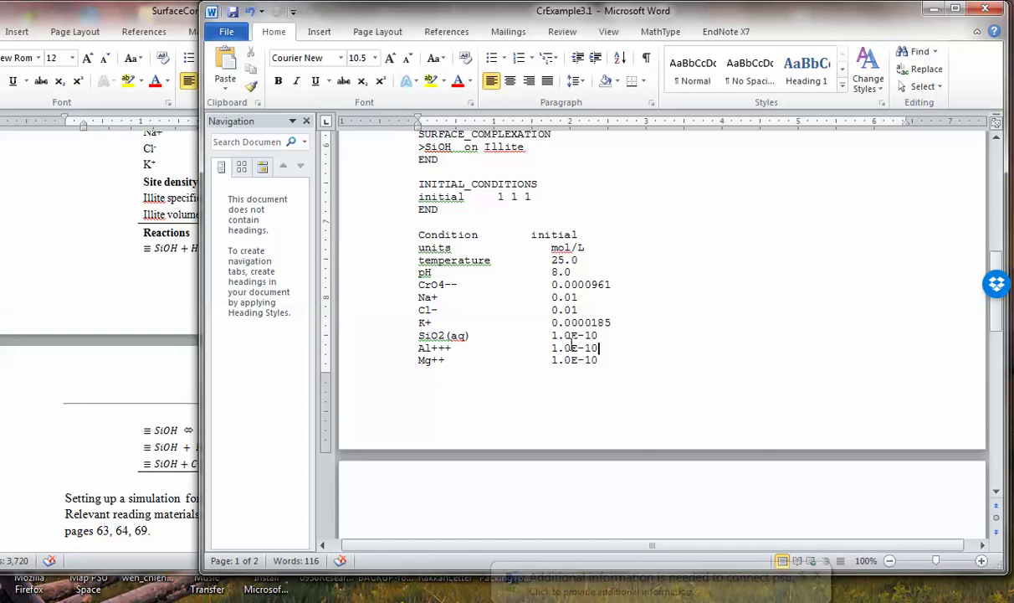
left_click_drag(553, 336, 629, 355)
left_click(623, 351)
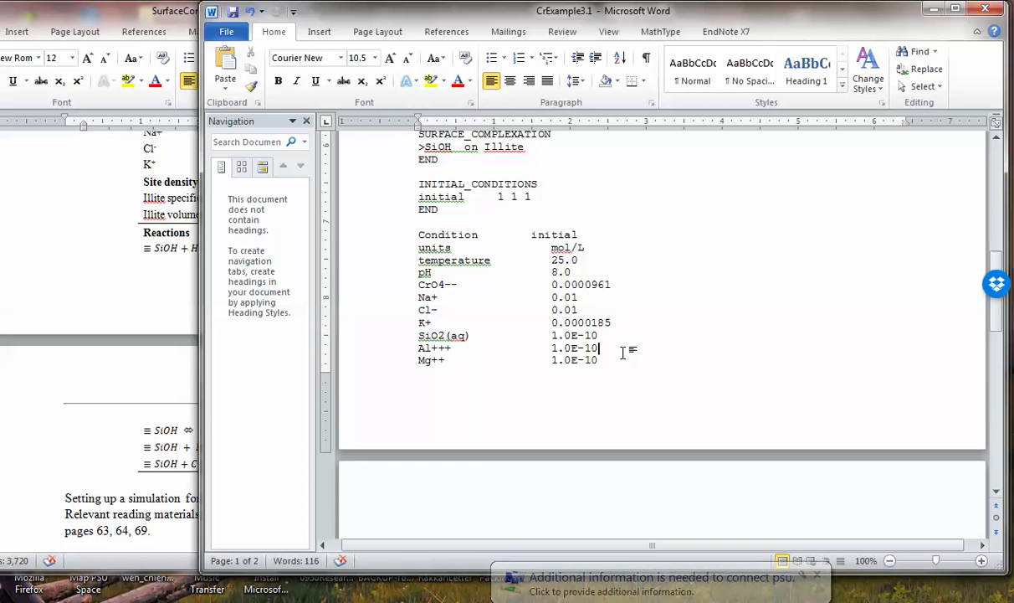
Examine the site density header, the >SiOH site density and the Illite surface area line by highlighting each.
scroll(622, 353, "down", 2)
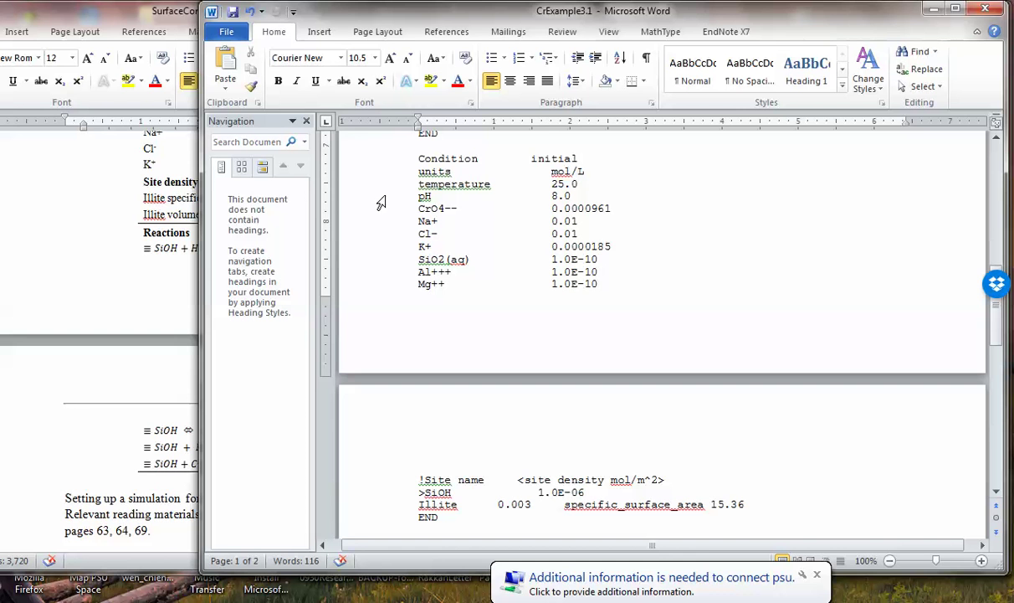
left_click(377, 484)
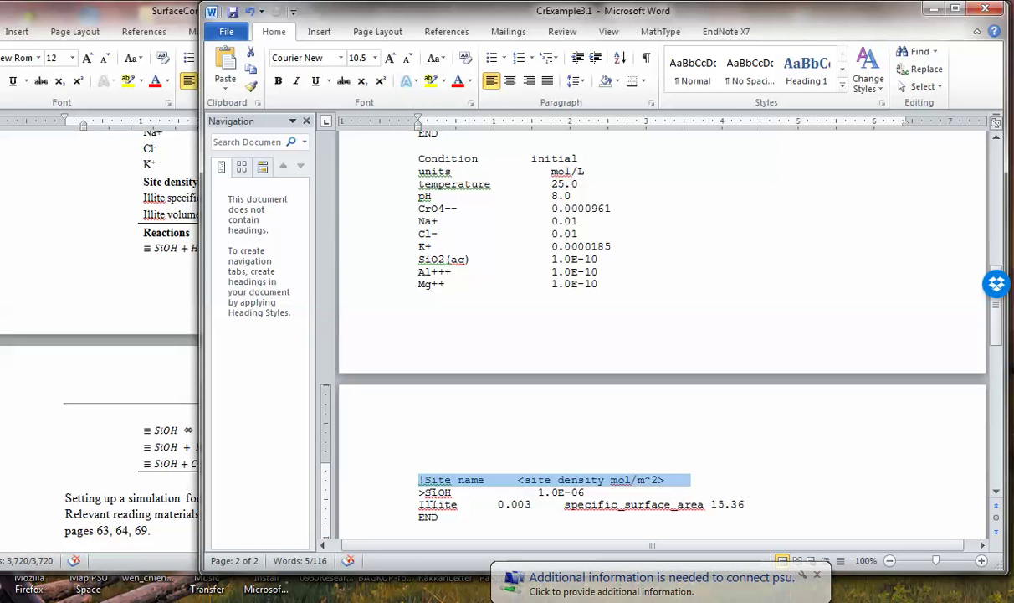
left_click_drag(421, 493, 450, 496)
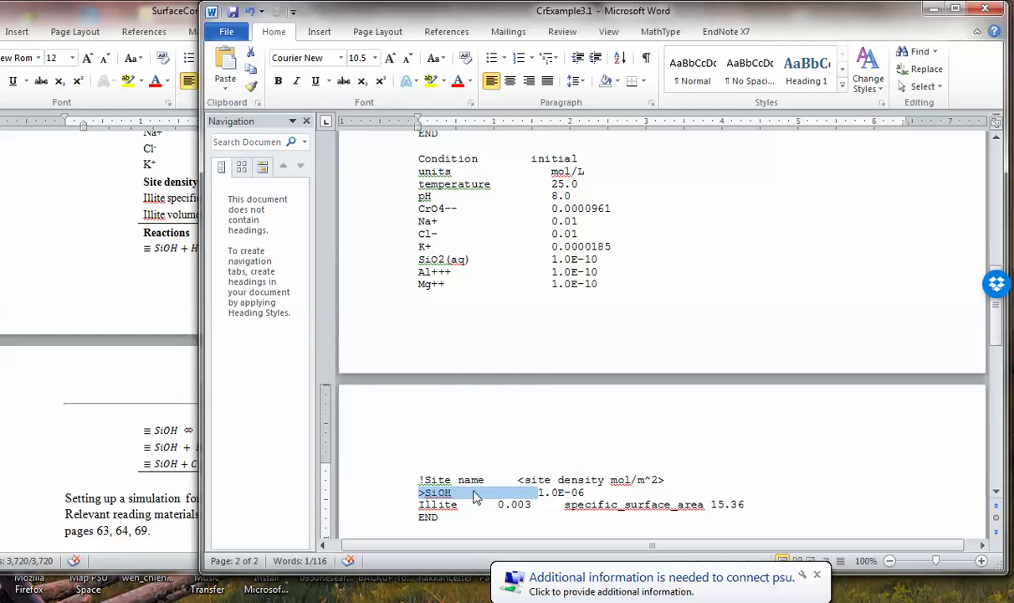
left_click(552, 492)
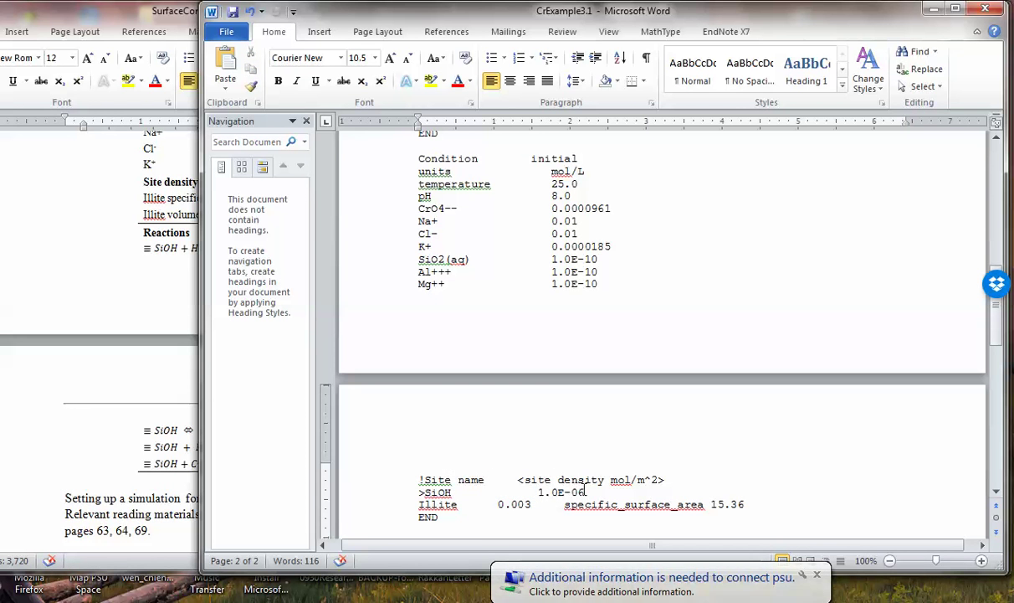
left_click_drag(584, 492, 540, 491)
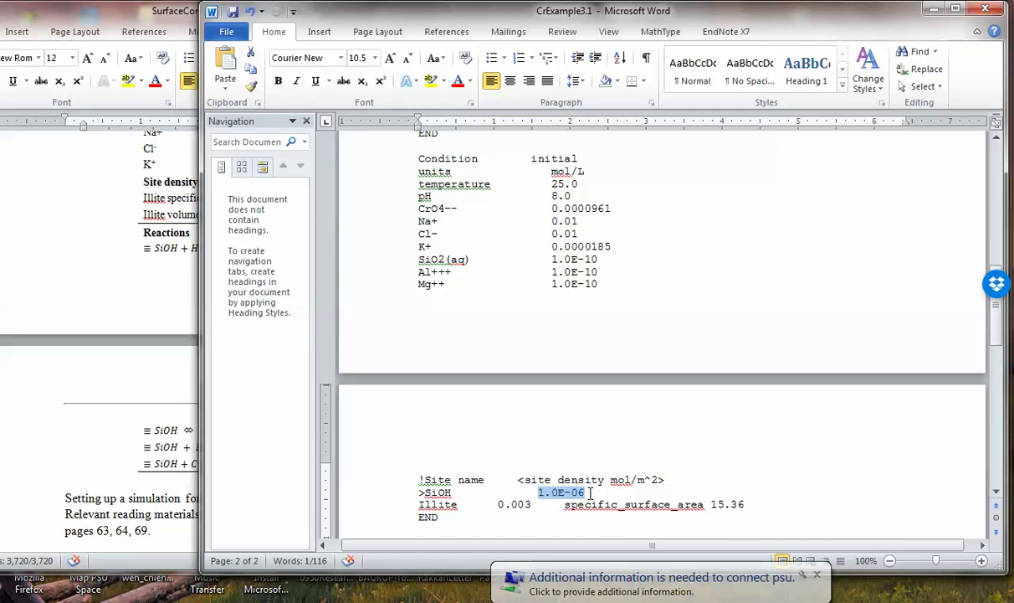
left_click(390, 507)
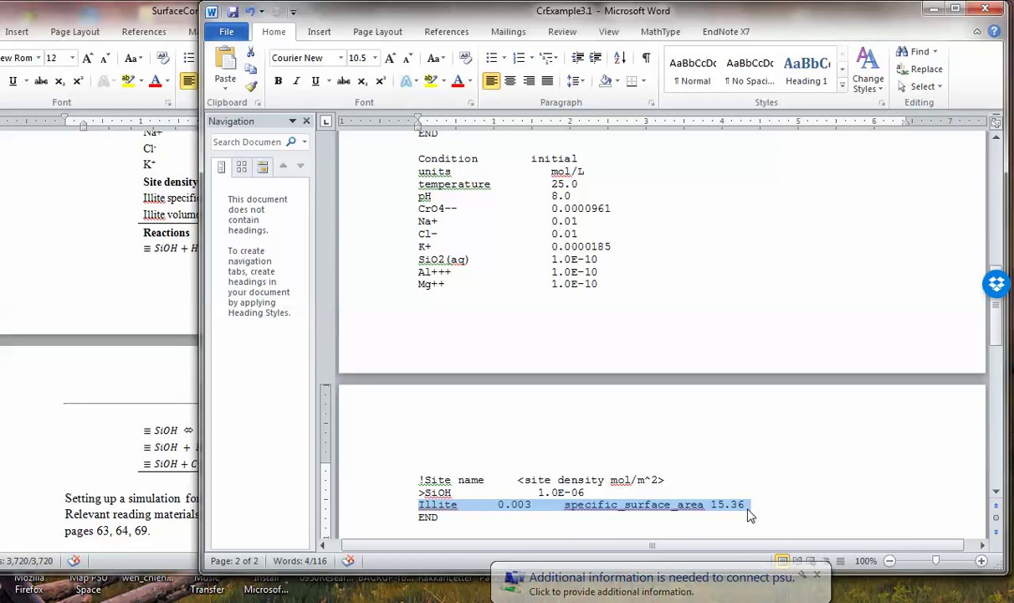
scroll(750, 512, "down", 1)
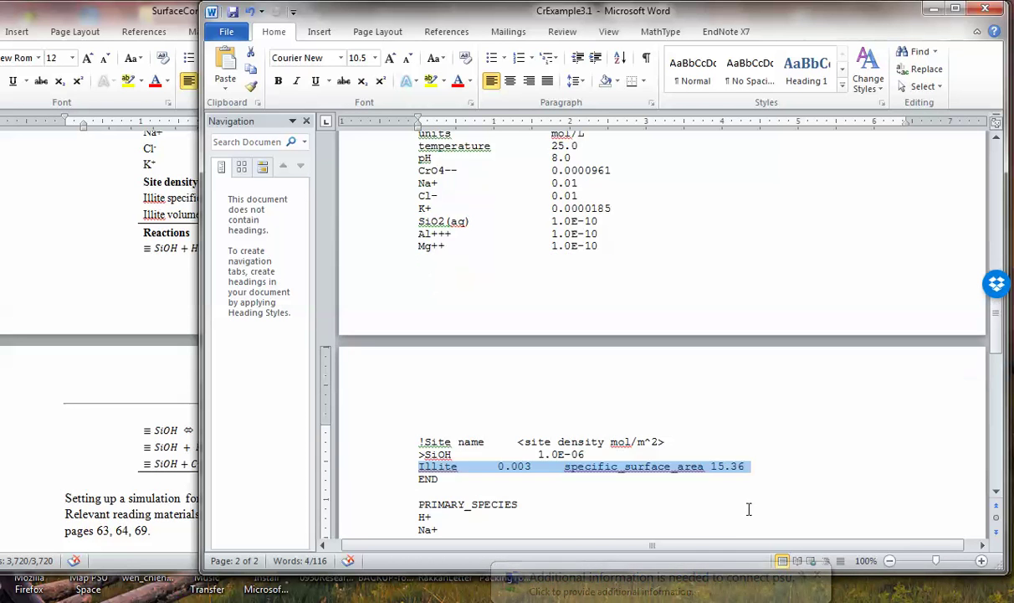
scroll(749, 509, "down", 1)
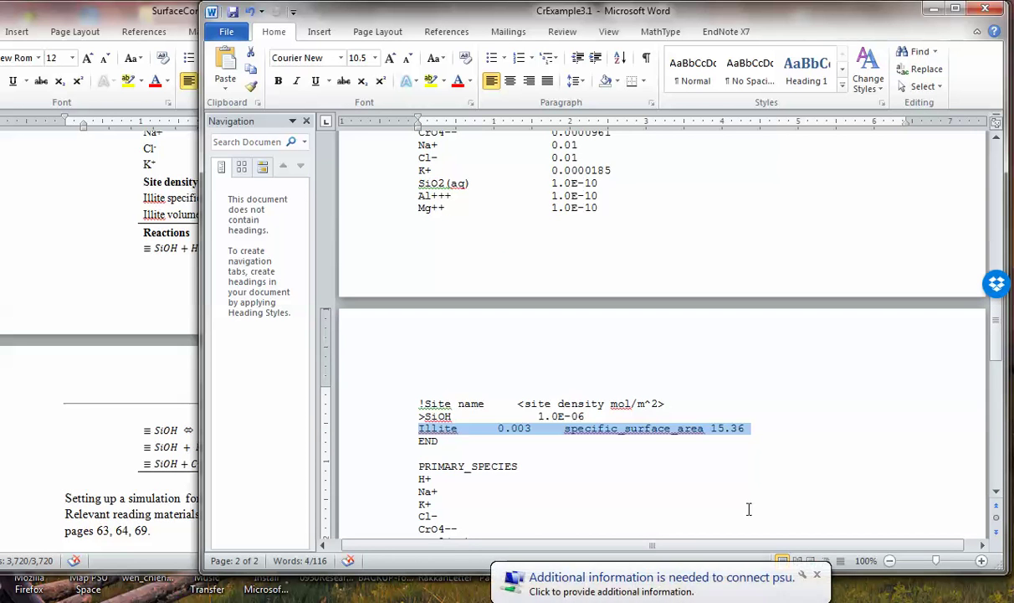
scroll(749, 509, "down", 1)
scroll(750, 508, "up", 3)
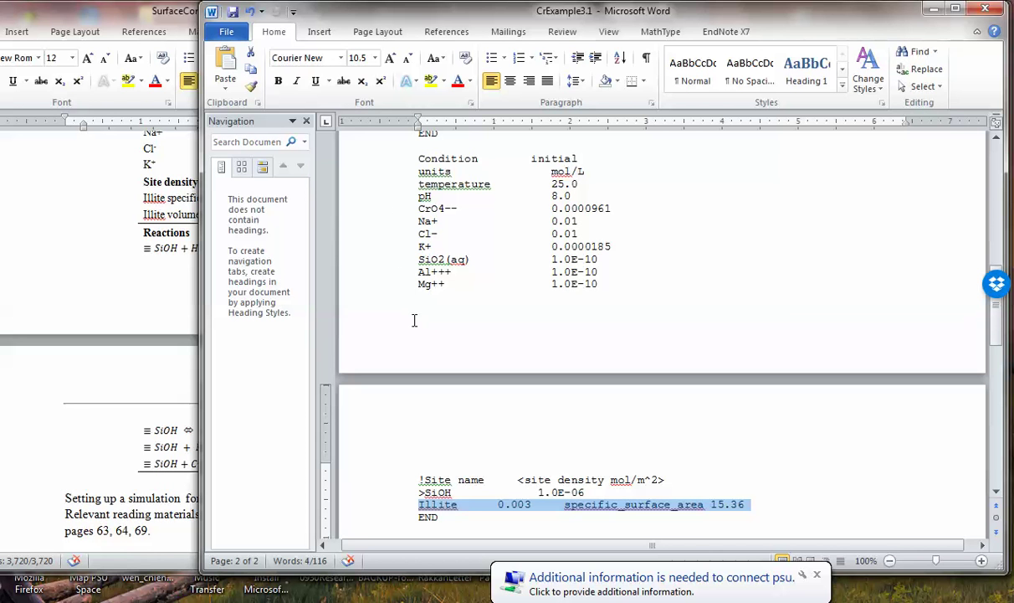
Examine the PRIMARY_SPECIES and SECONDARY_SPECIES blocks by highlighting their lines, and clear the selection.
scroll(413, 321, "down", 6)
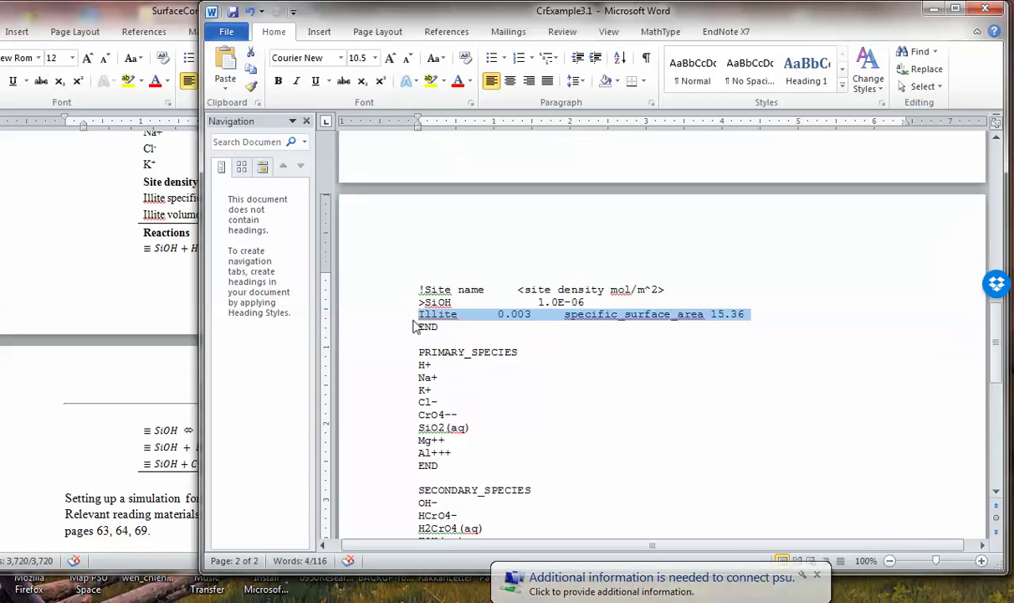
left_click_drag(391, 318, 396, 509)
left_click(527, 414)
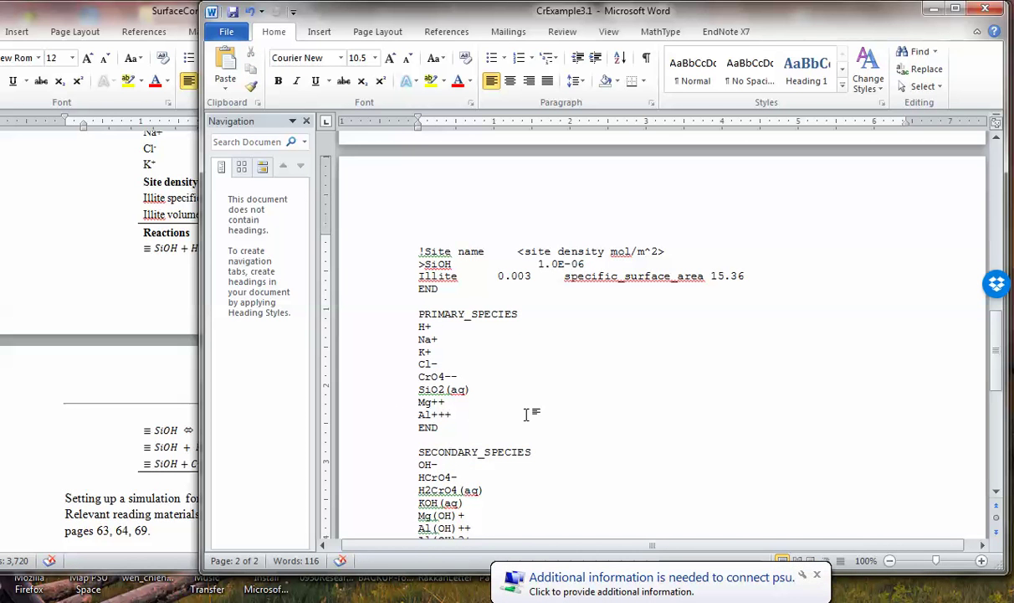
scroll(528, 413, "down", 3)
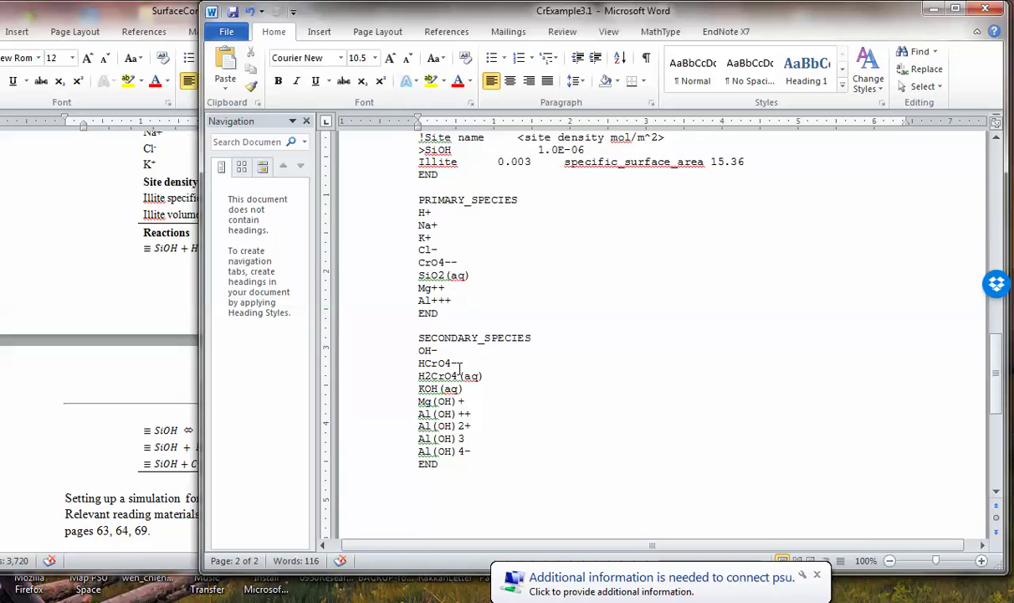
left_click_drag(368, 331, 368, 470)
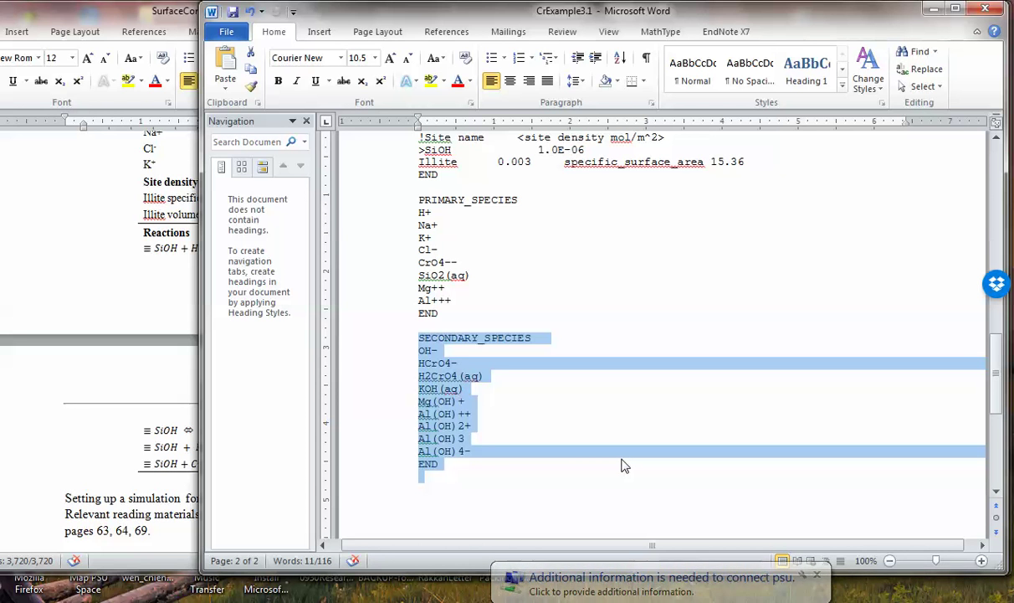
left_click(449, 503)
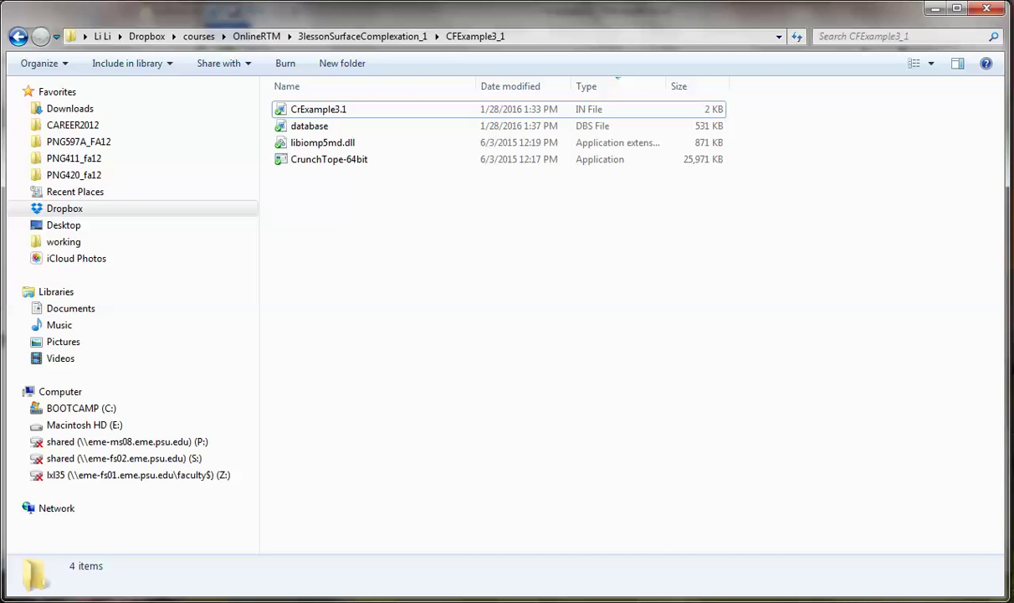
Switch to the CFExample3_1 folder and run CrunchTope-64bit with CrExample3.1.in as the input file.
double_click(356, 161)
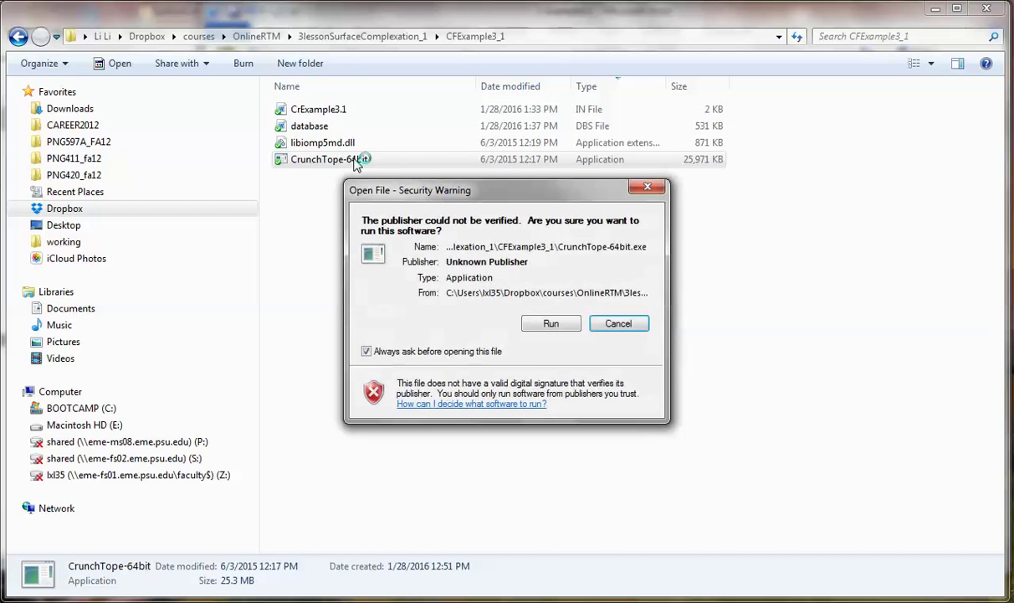
left_click(538, 329)
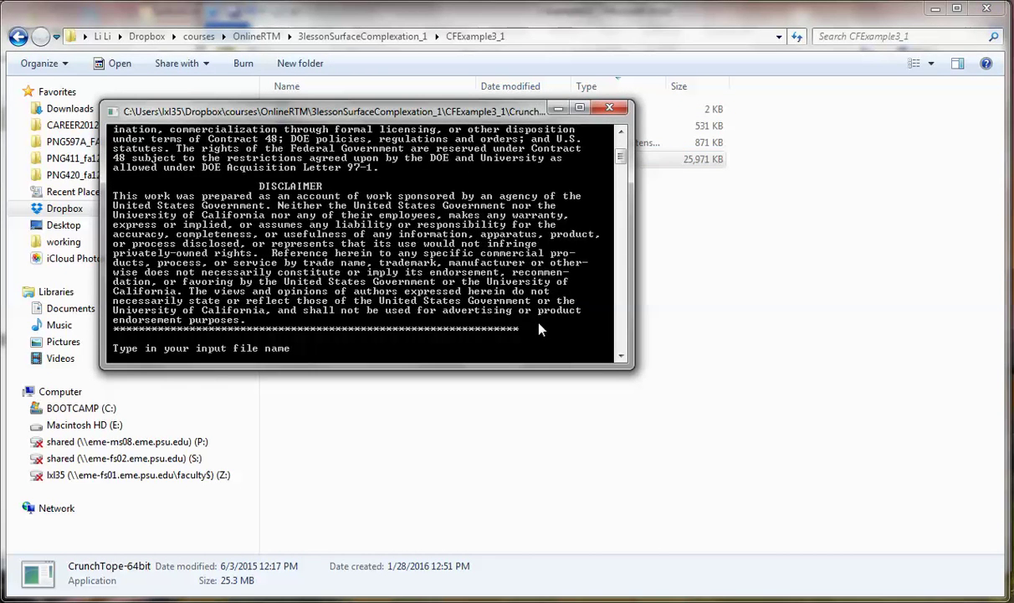
left_click_drag(482, 118, 613, 221)
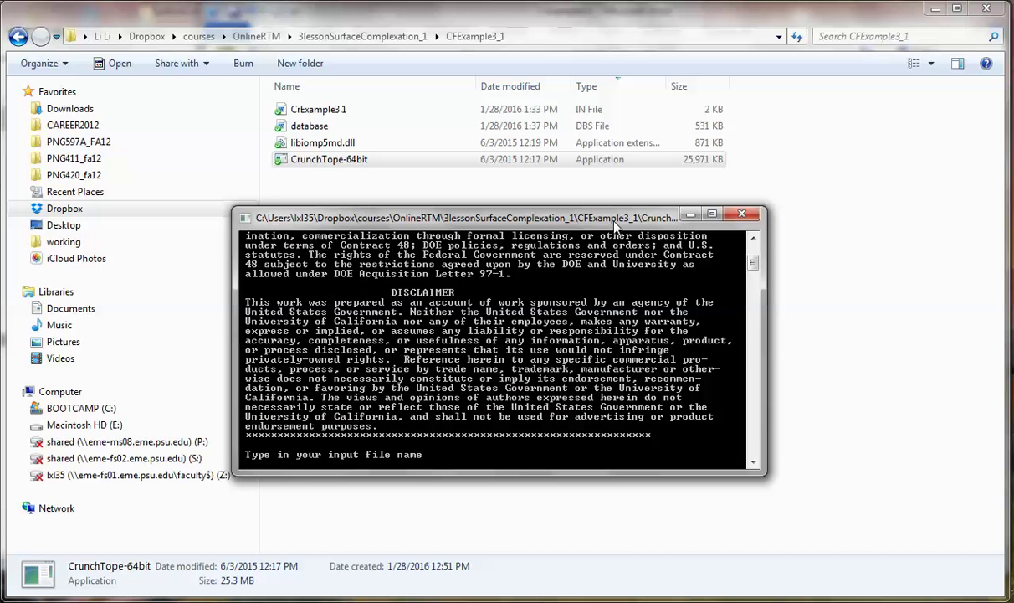
type("CrExample3.1.in")
key("Return")
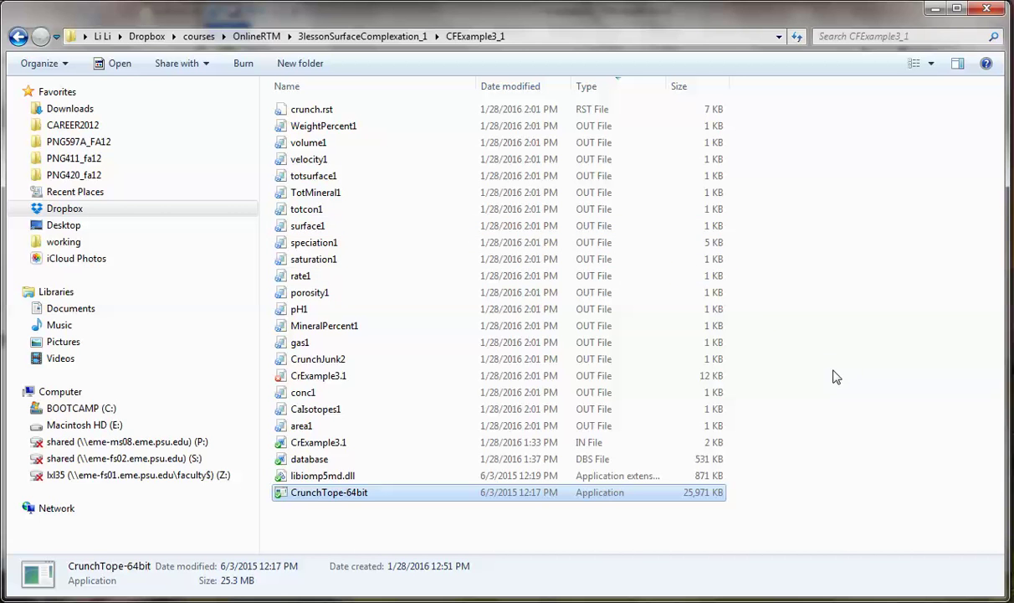
left_click(814, 420)
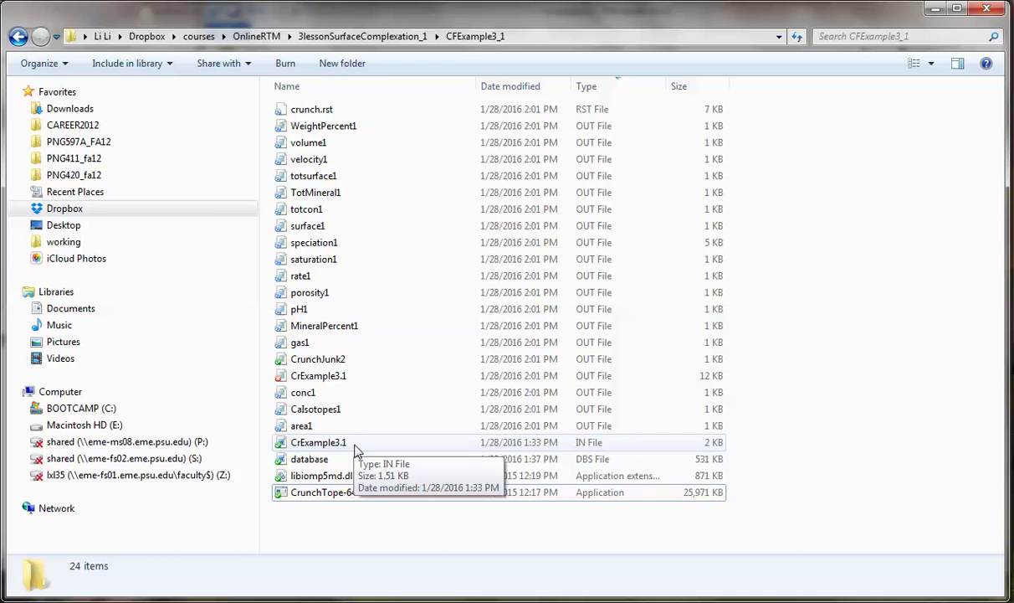
Open the CrExample3.1 OUT file from the folder in Notepad and maximize its window.
double_click(334, 379)
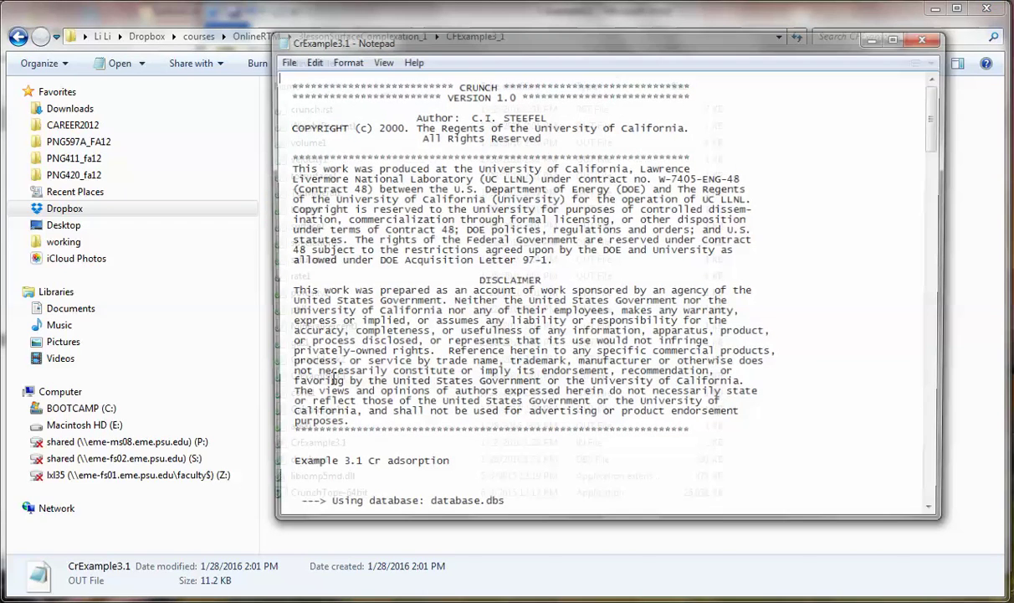
left_click_drag(657, 53, 540, 44)
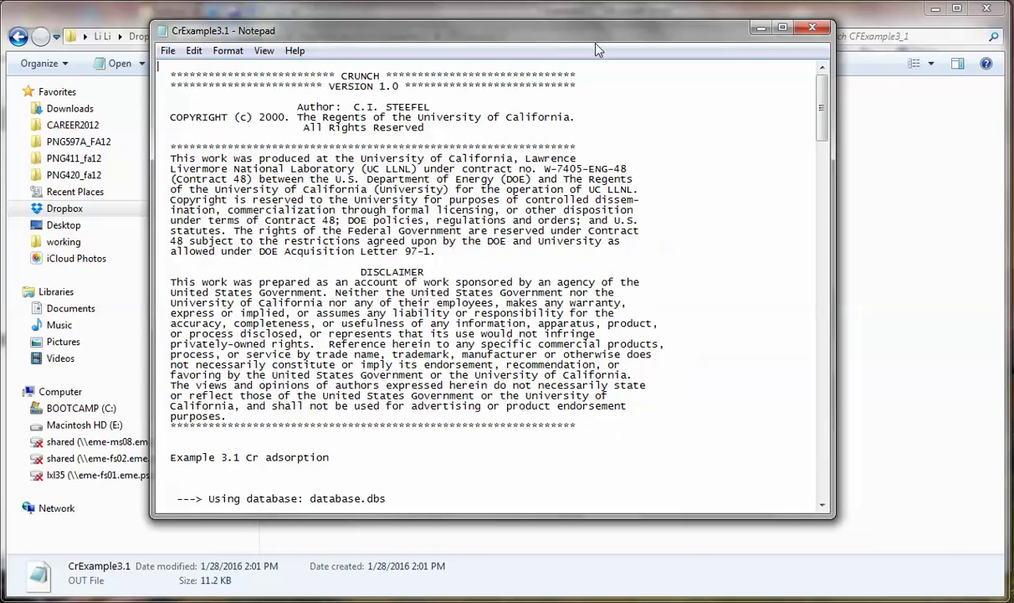
left_click(784, 29)
Review the component and secondary species lists and the homogeneous, mineral and surface complexation reaction tables in the CrExample3.1 output.
scroll(704, 228, "down", 4)
scroll(704, 231, "down", 7)
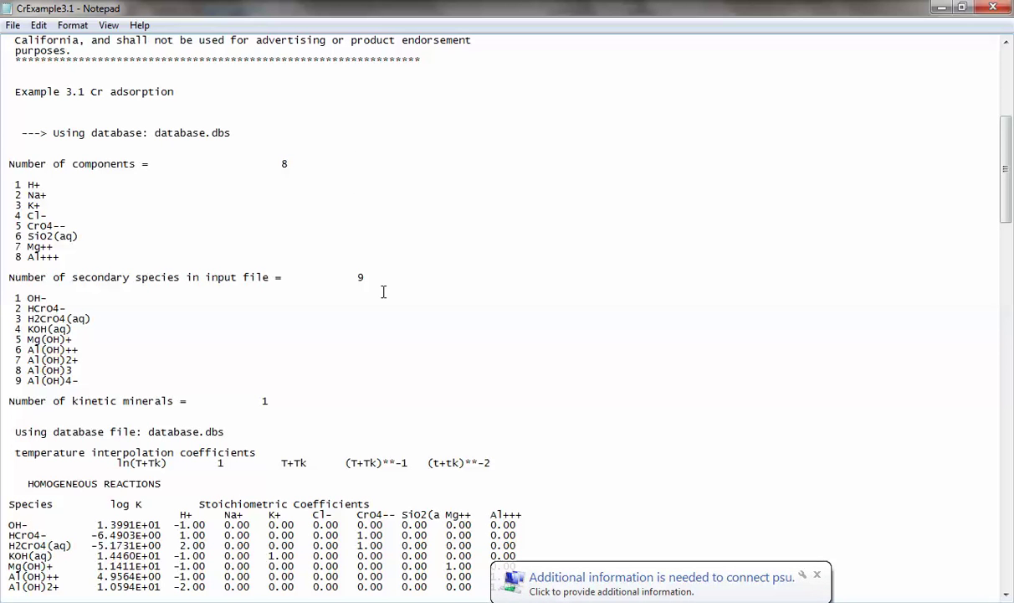
scroll(383, 292, "down", 4)
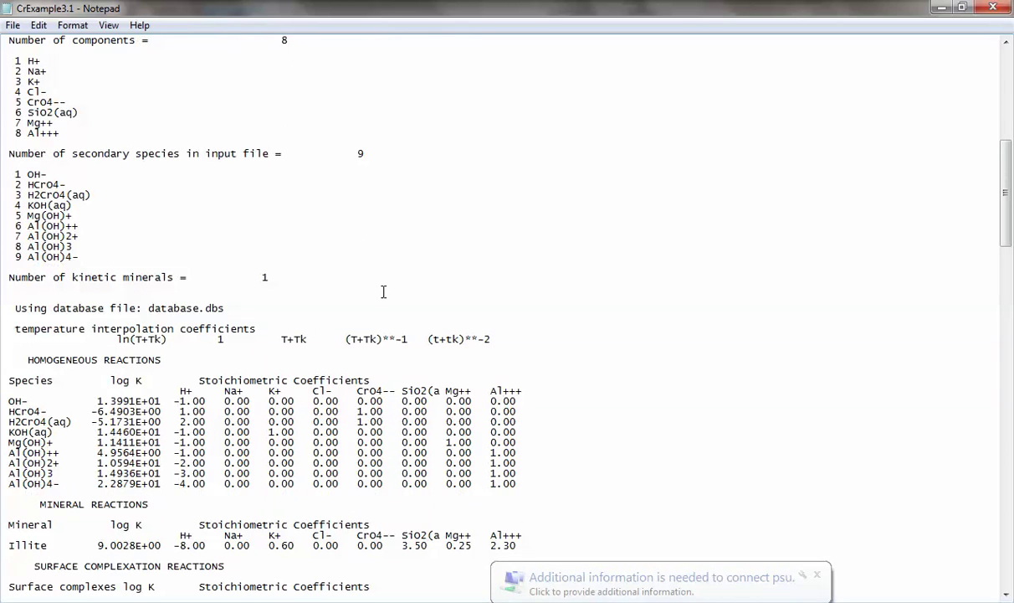
scroll(383, 291, "down", 3)
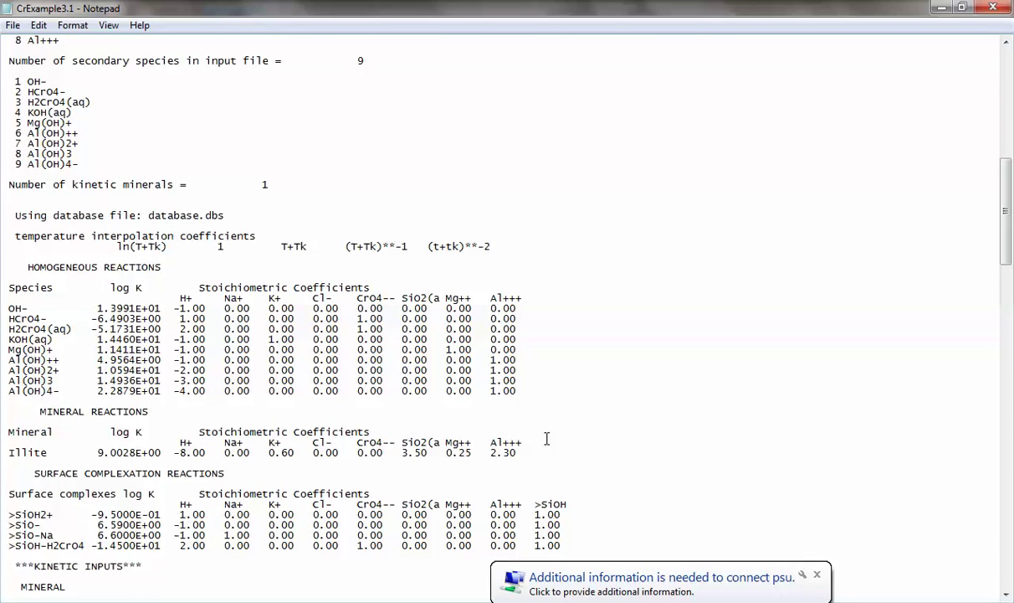
scroll(696, 431, "down", 4)
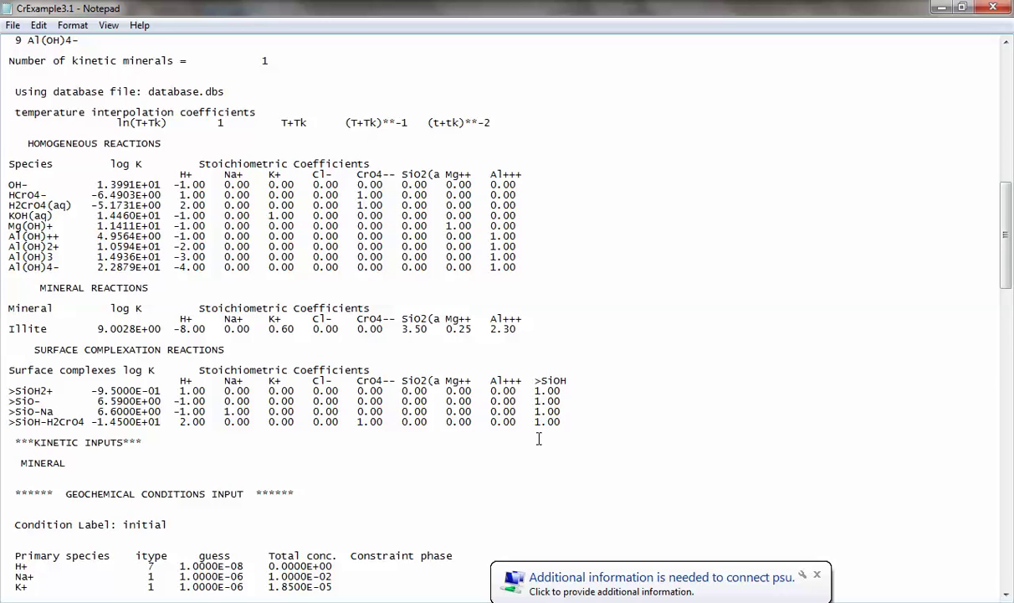
scroll(539, 438, "down", 3)
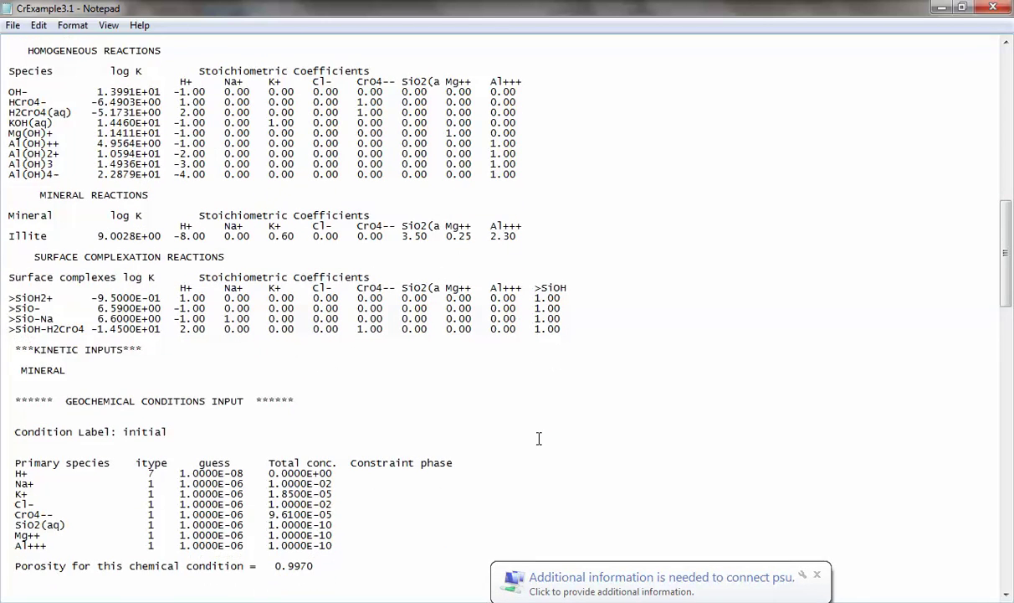
scroll(539, 439, "down", 5)
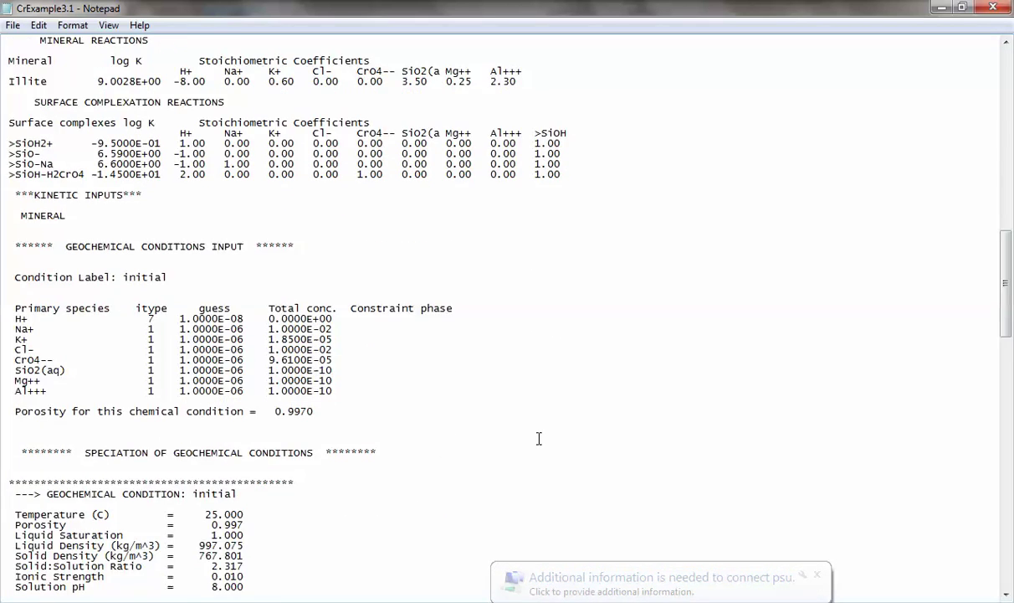
scroll(538, 439, "down", 5)
scroll(539, 436, "up", 7)
scroll(539, 435, "up", 3)
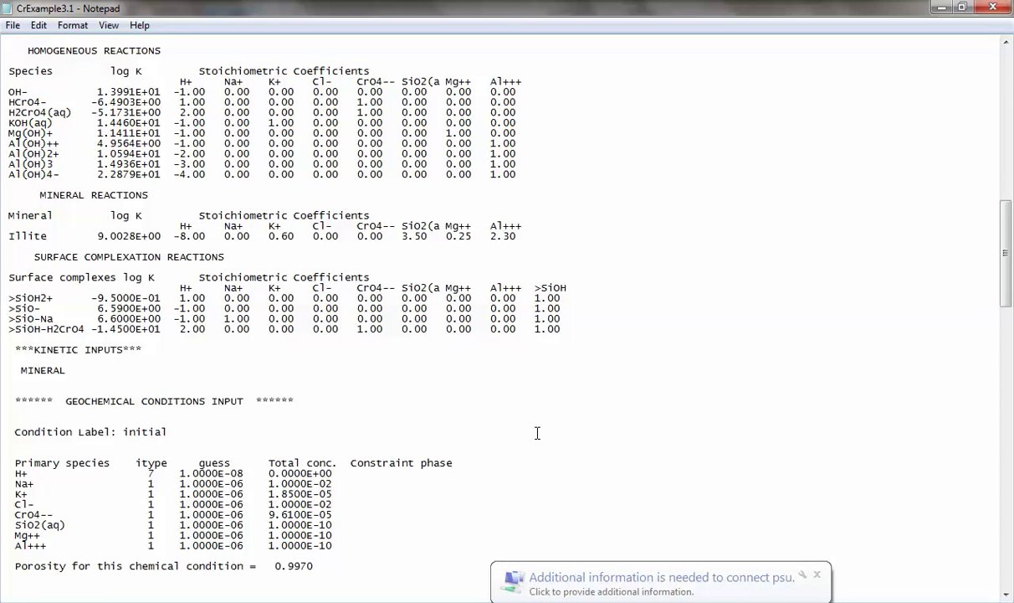
scroll(538, 432, "up", 3)
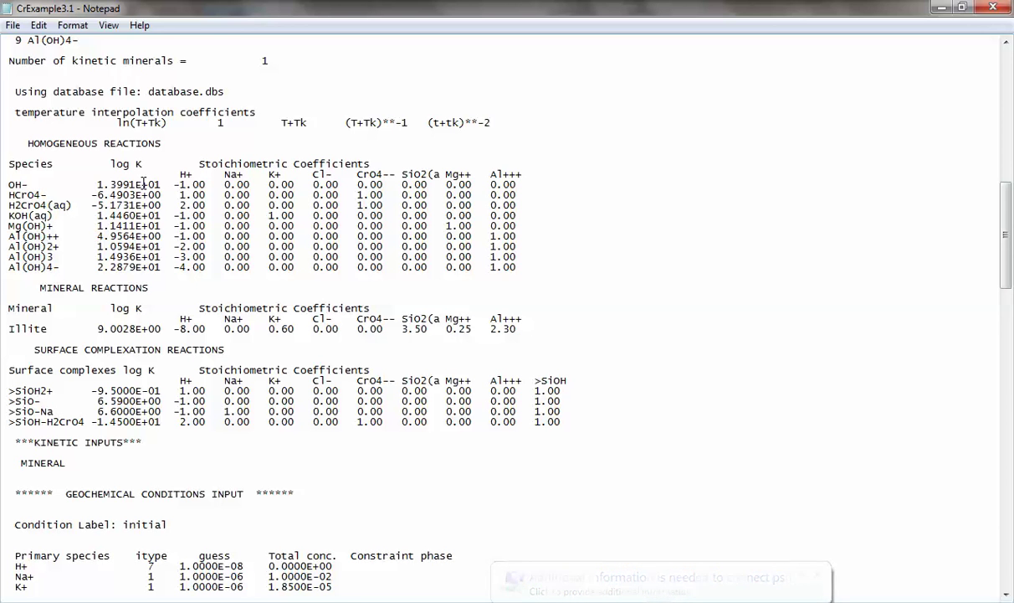
Review the geochemical conditions input and the speciation results for the initial condition.
scroll(285, 260, "down", 5)
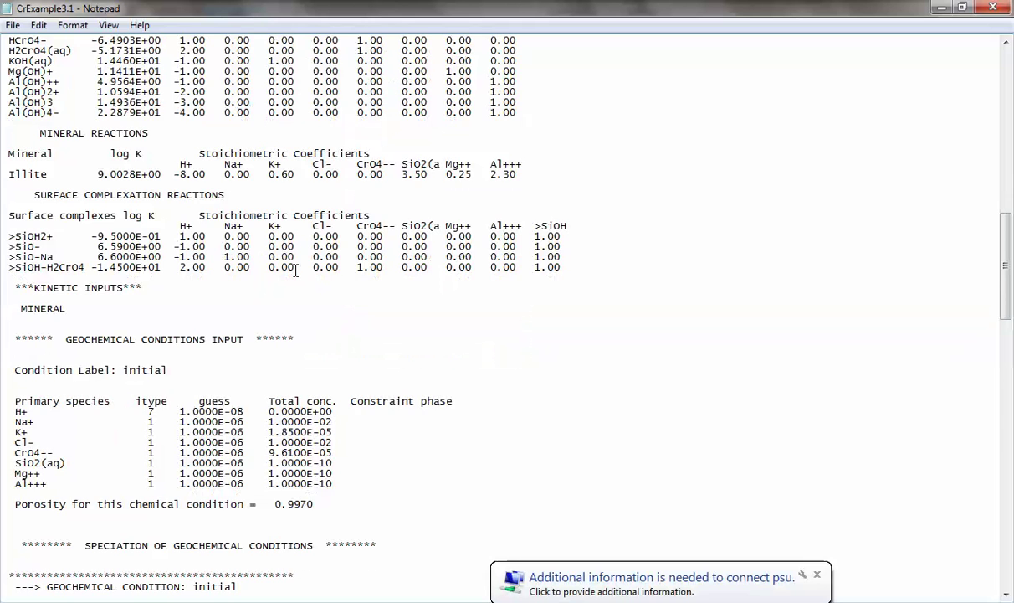
scroll(297, 260, "down", 4)
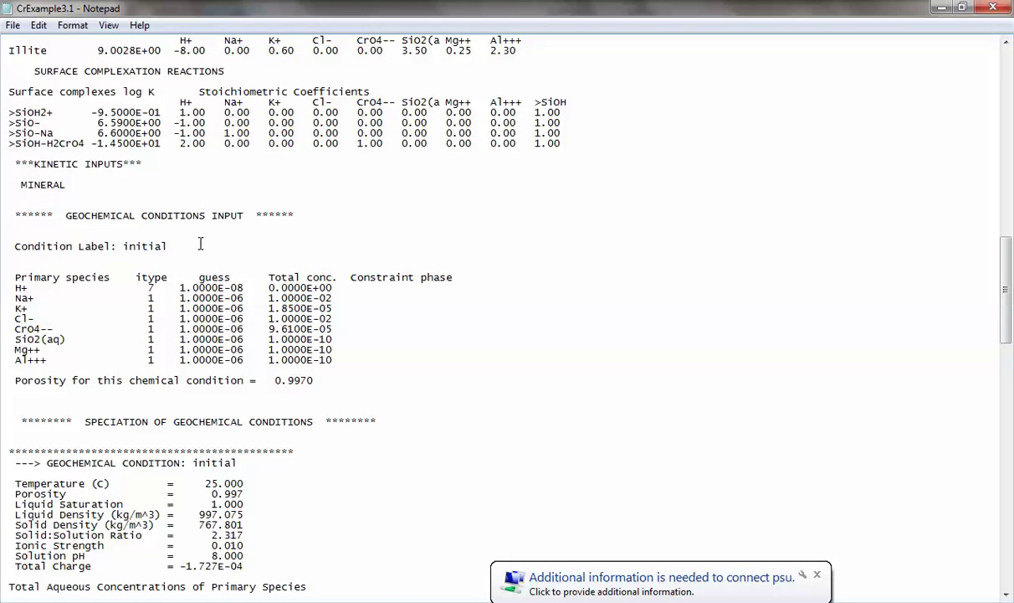
scroll(202, 238, "down", 5)
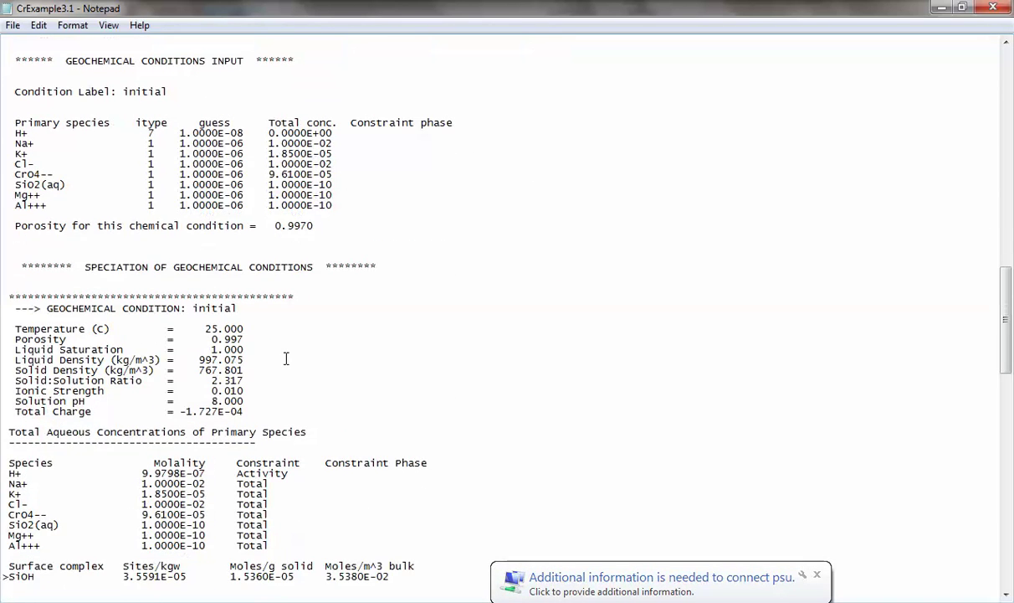
scroll(285, 355, "down", 3)
scroll(329, 429, "down", 5)
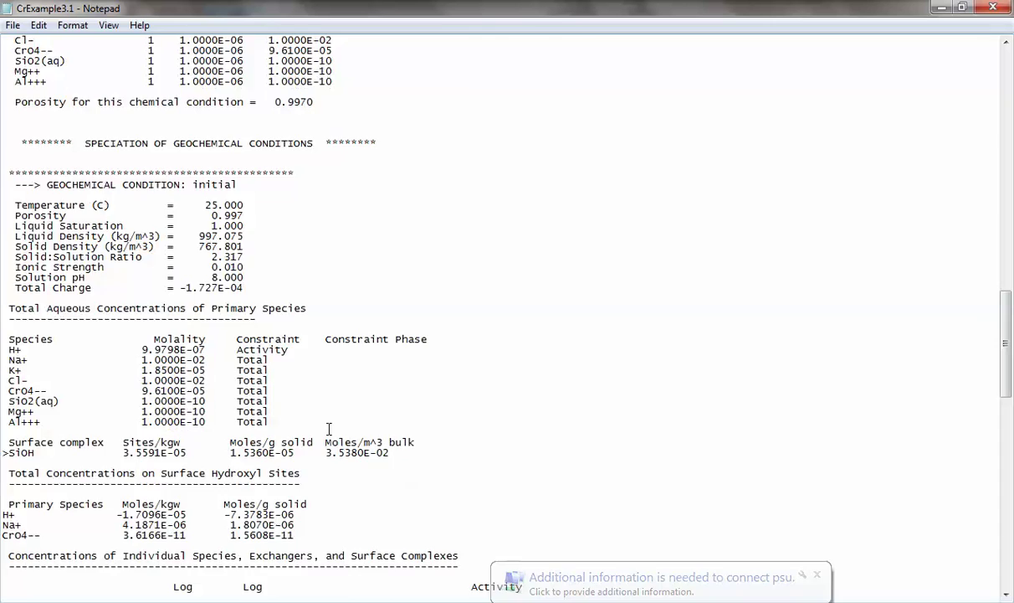
scroll(329, 428, "down", 3)
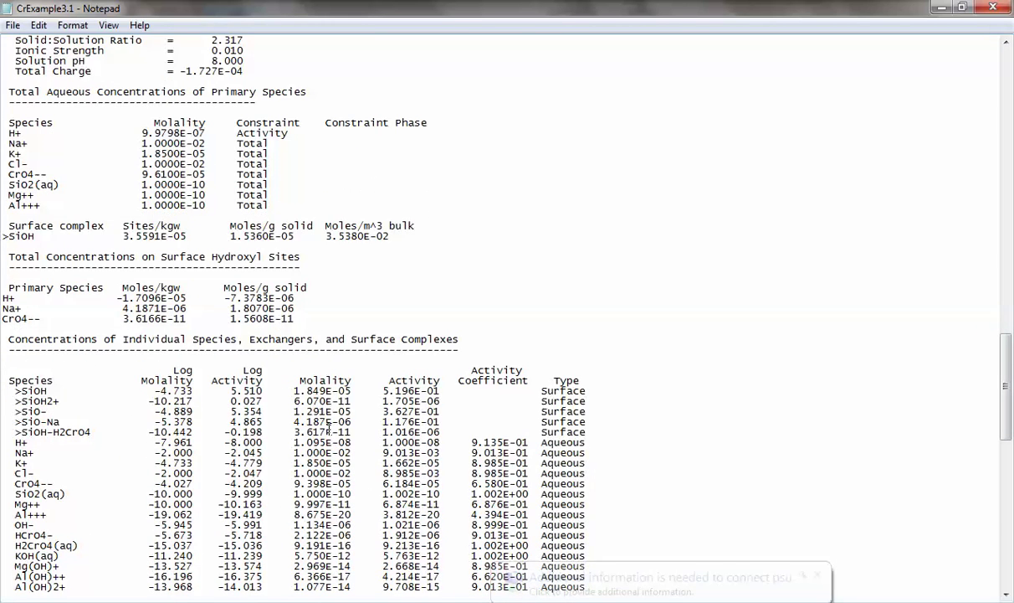
Examine the Total Charge value of the initial condition by highlighting it, and clear the selection.
scroll(329, 429, "up", 4)
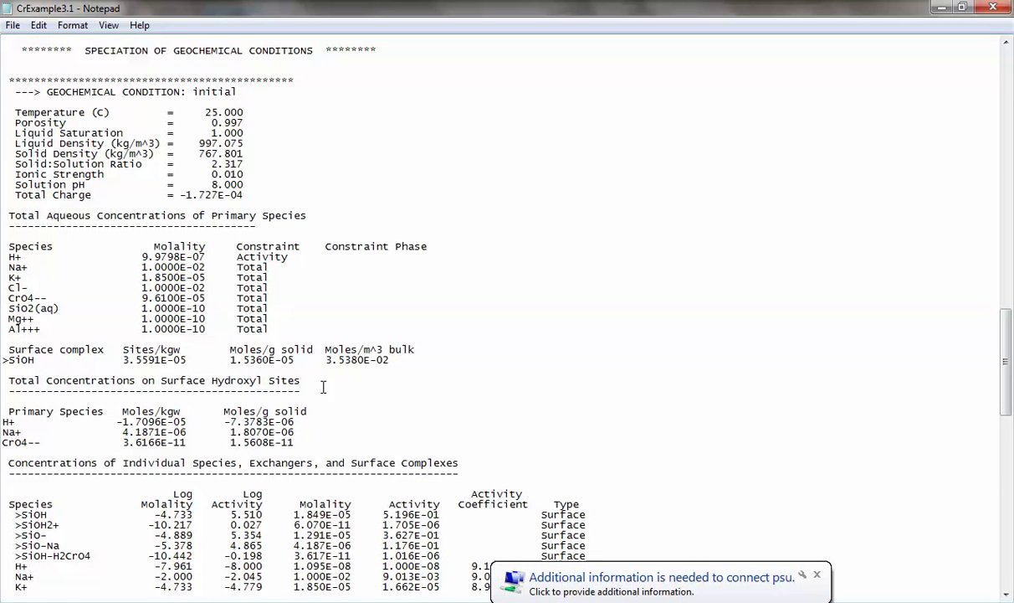
left_click(247, 194)
left_click_drag(190, 195, 180, 195)
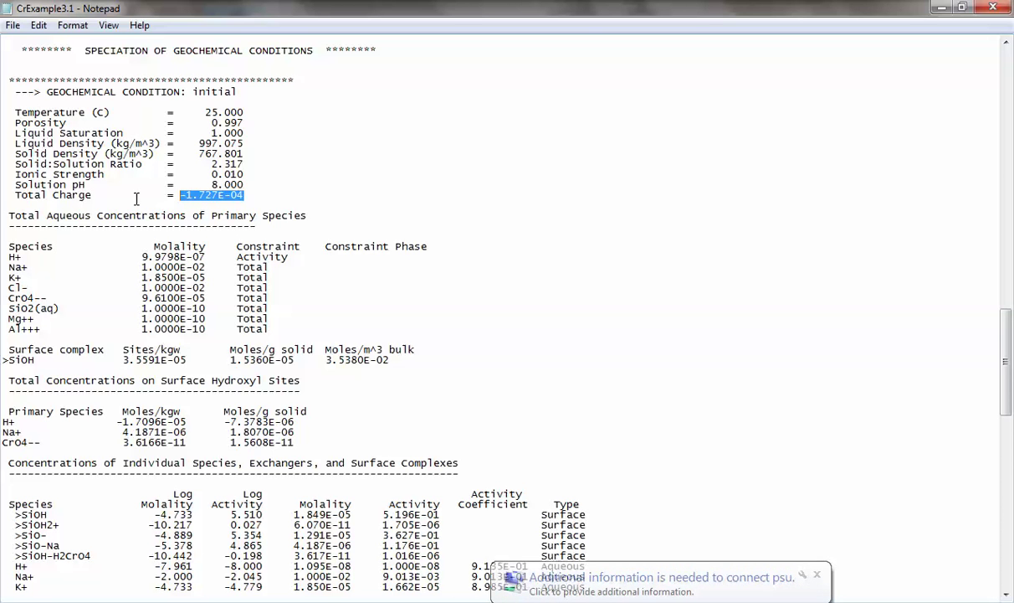
left_click(280, 195)
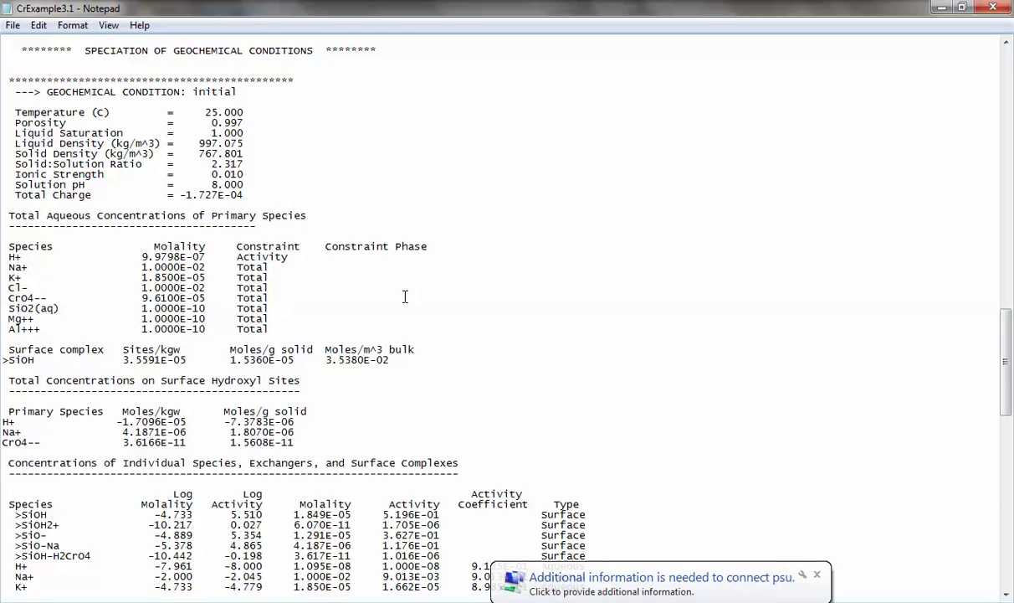
Examine the surface species in the individual concentrations table by highlighting the rows from >SiOH to >SiOH-H2CrO4.
scroll(405, 297, "down", 9)
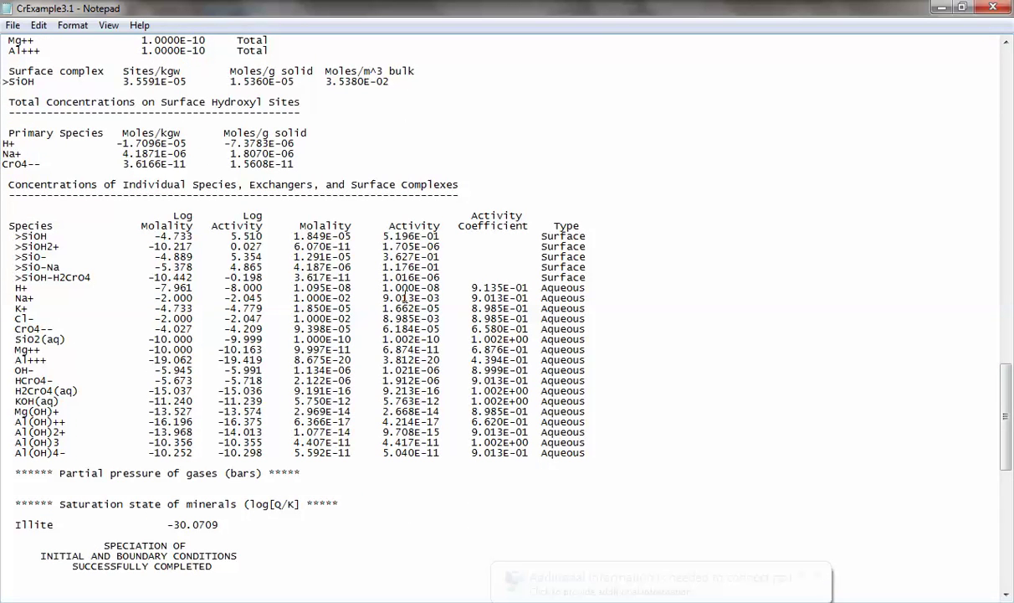
scroll(100, 238, "down", 2)
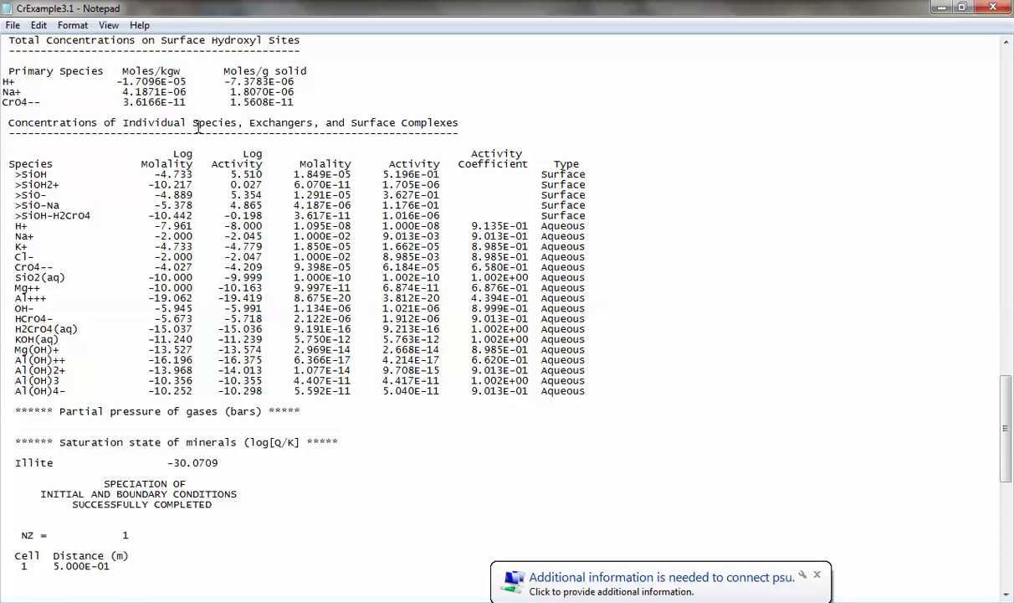
scroll(202, 192, "up", 1)
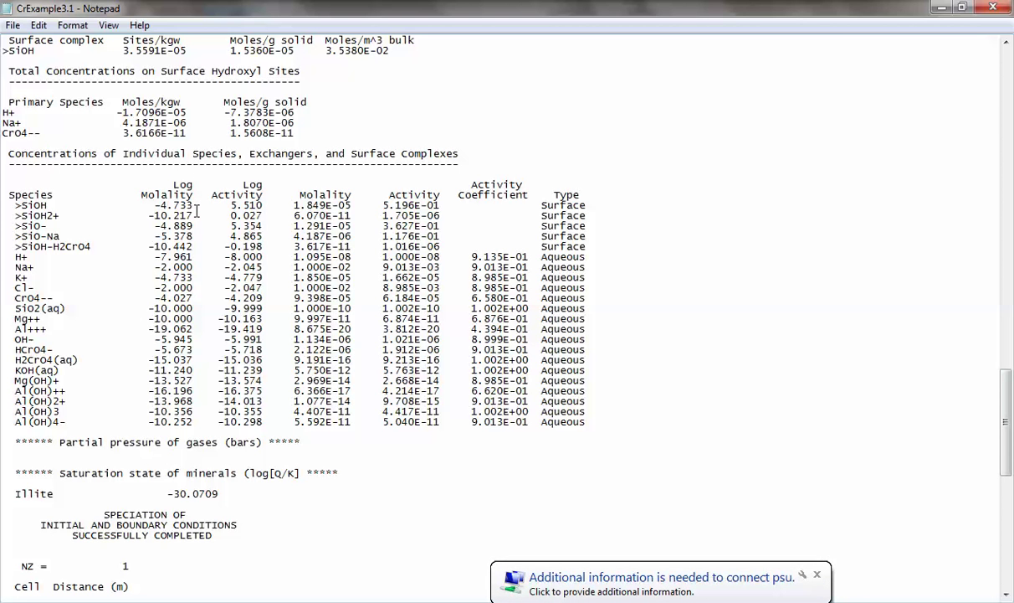
left_click_drag(46, 206, 9, 201)
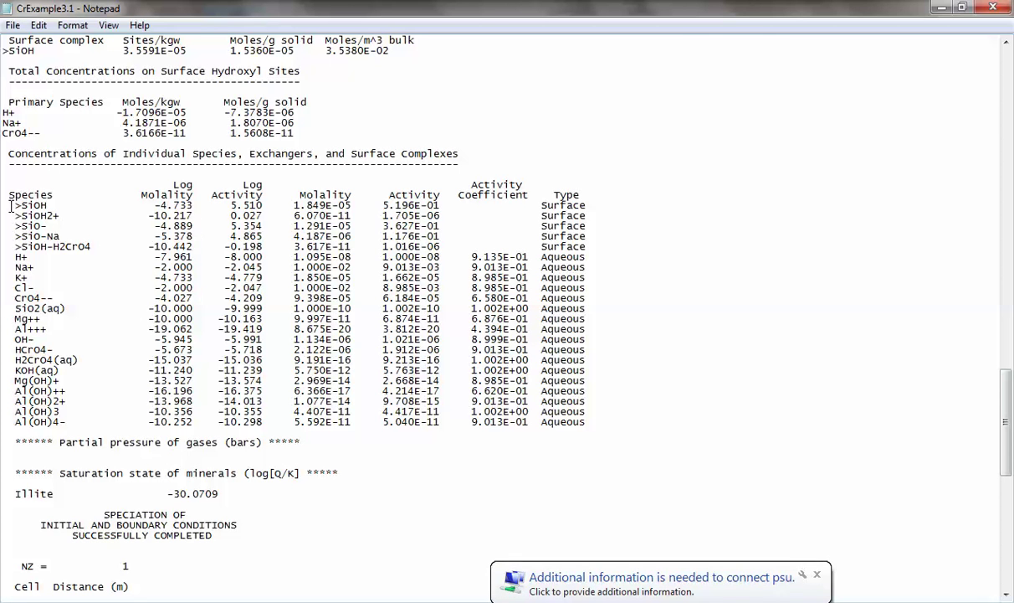
left_click_drag(100, 216, 603, 244)
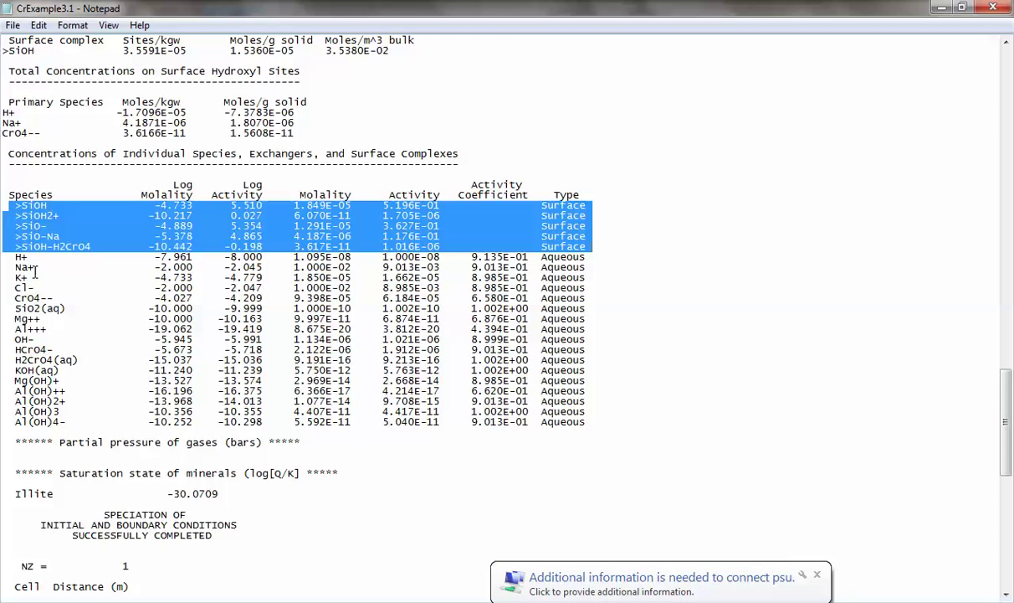
Highlight the aqueous species rows from H+ to Al(OH)4-, clear the selection, and highlight the HCrO4- and H2CrO4(aq) rows.
left_click_drag(15, 256, 550, 425)
left_click(726, 408)
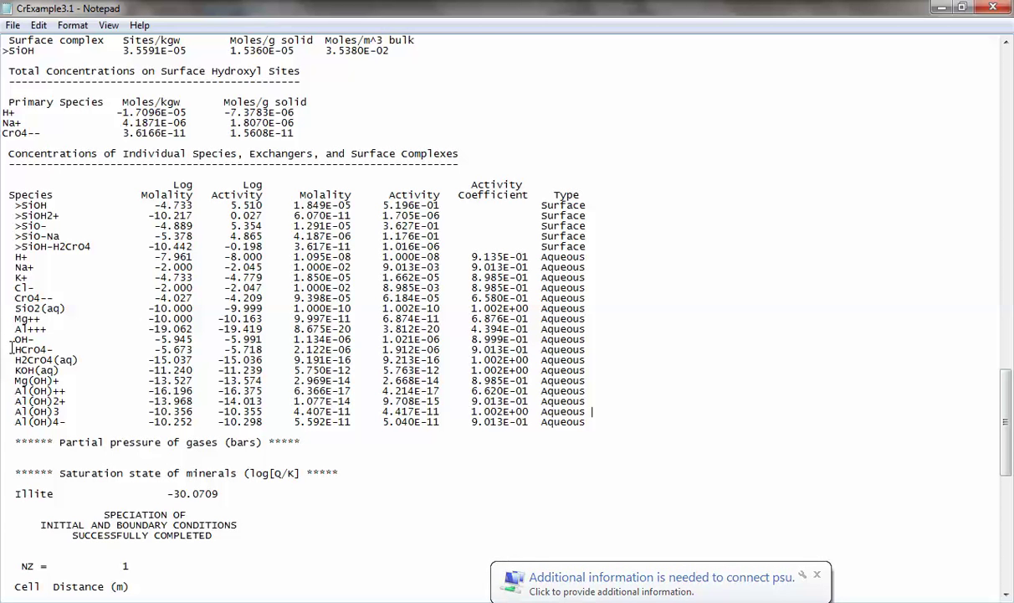
left_click_drag(14, 347, 594, 361)
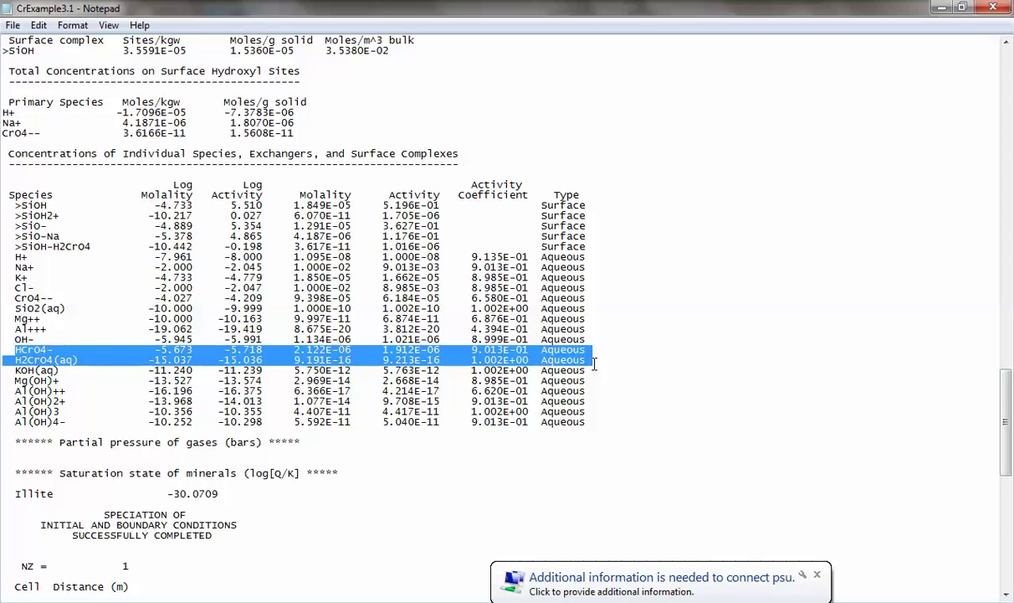
Switch to the SurfaceComplexation01282016 document in Word and check the given CrO4-- concentration in the conditions table.
mouse_move(276, 602)
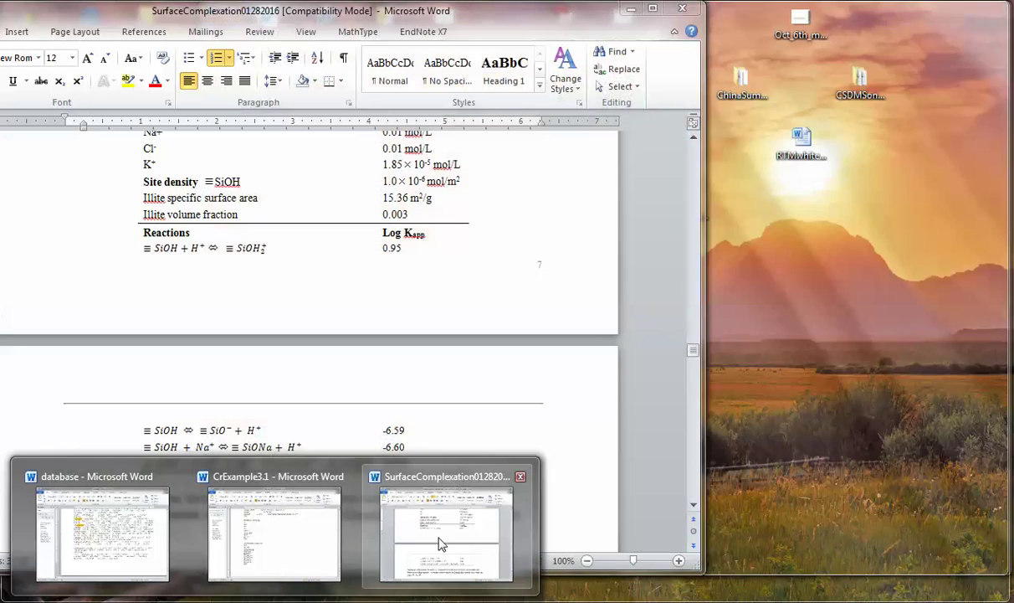
left_click(444, 540)
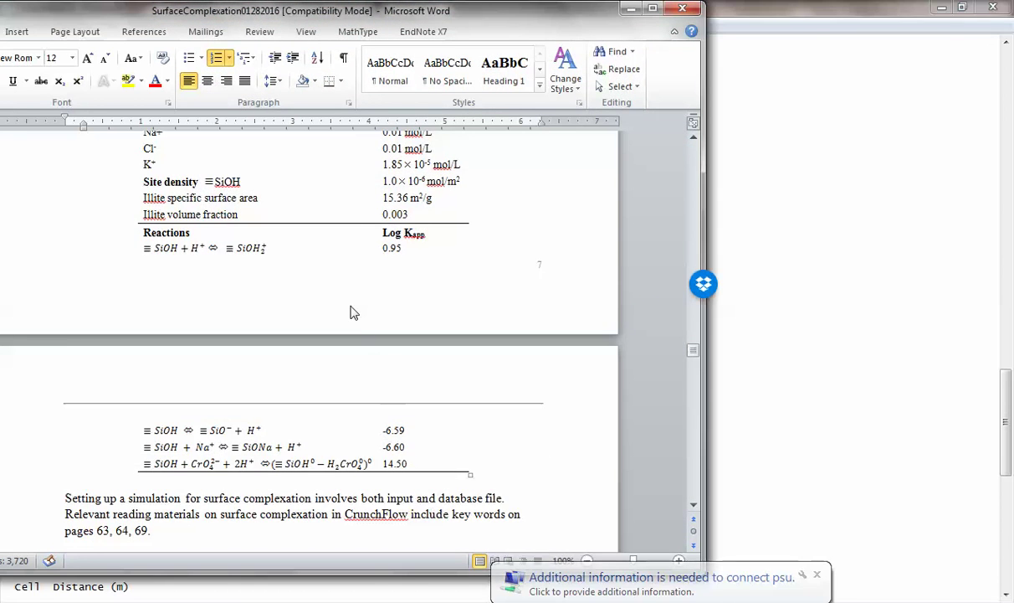
scroll(352, 312, "up", 2)
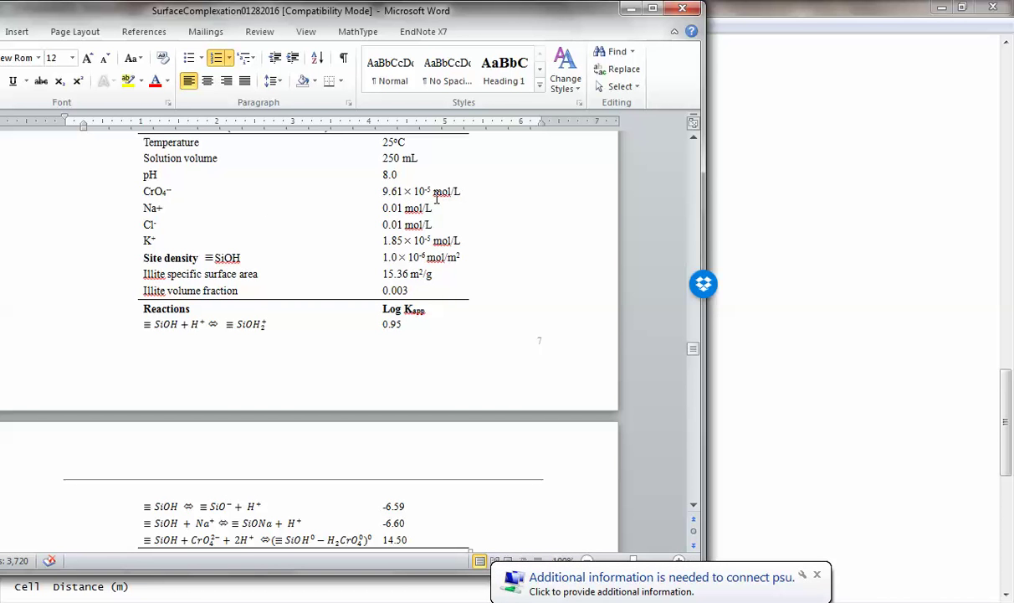
mouse_move(167, 599)
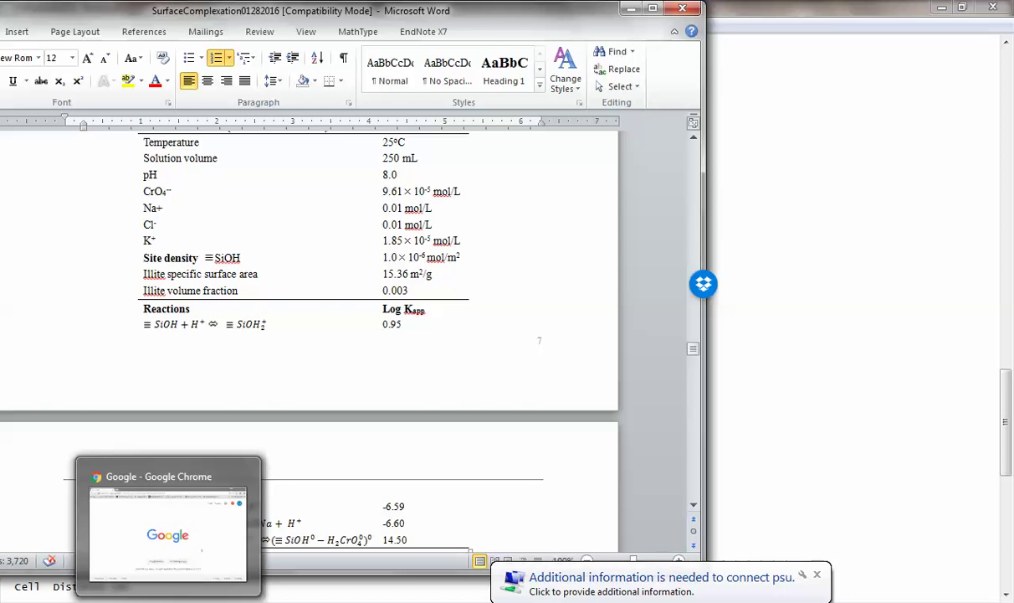
mouse_move(275, 600)
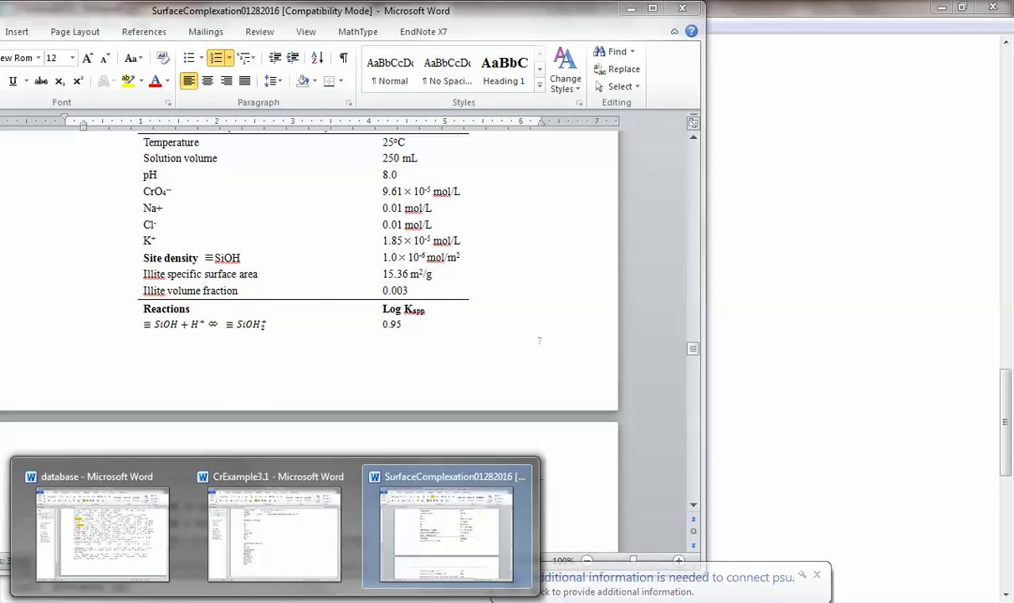
mouse_move(185, 574)
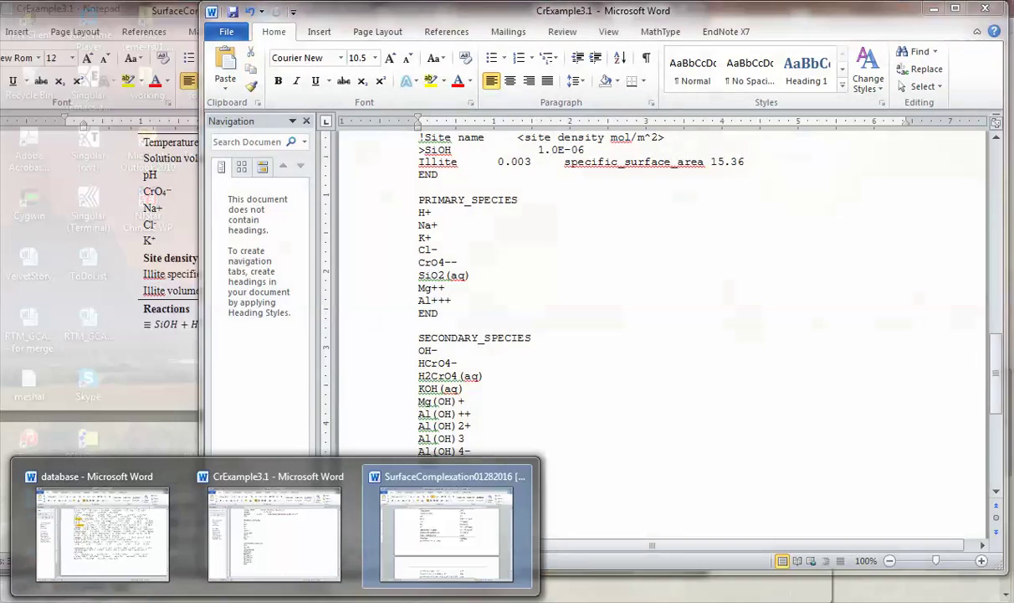
mouse_move(446, 535)
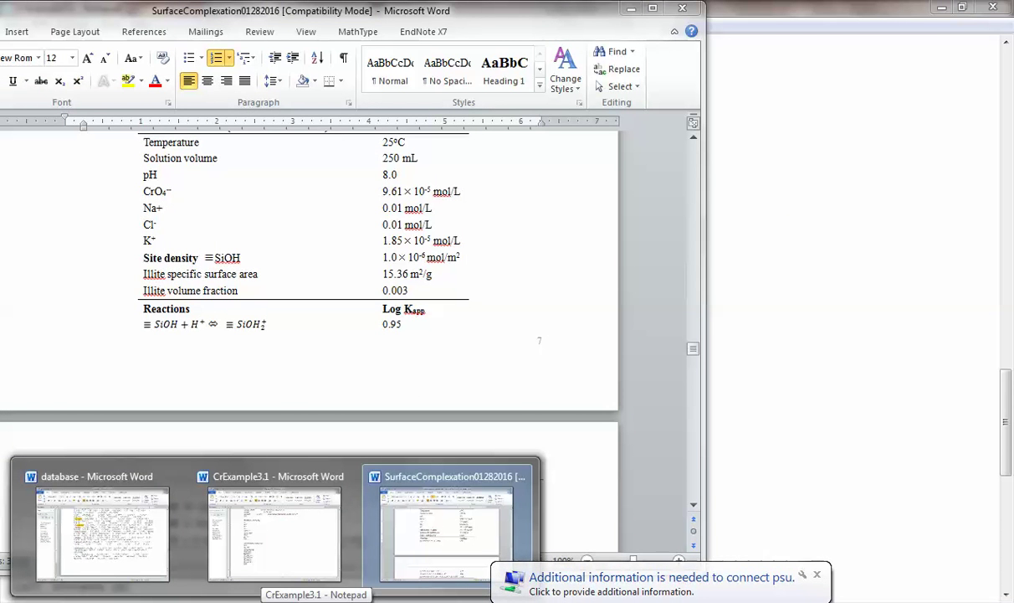
Return to the CrExample3.1 output in Notepad and highlight the CrO4-- row, followed by the HCrO4- and H2CrO4(aq) rows.
left_click(315, 596)
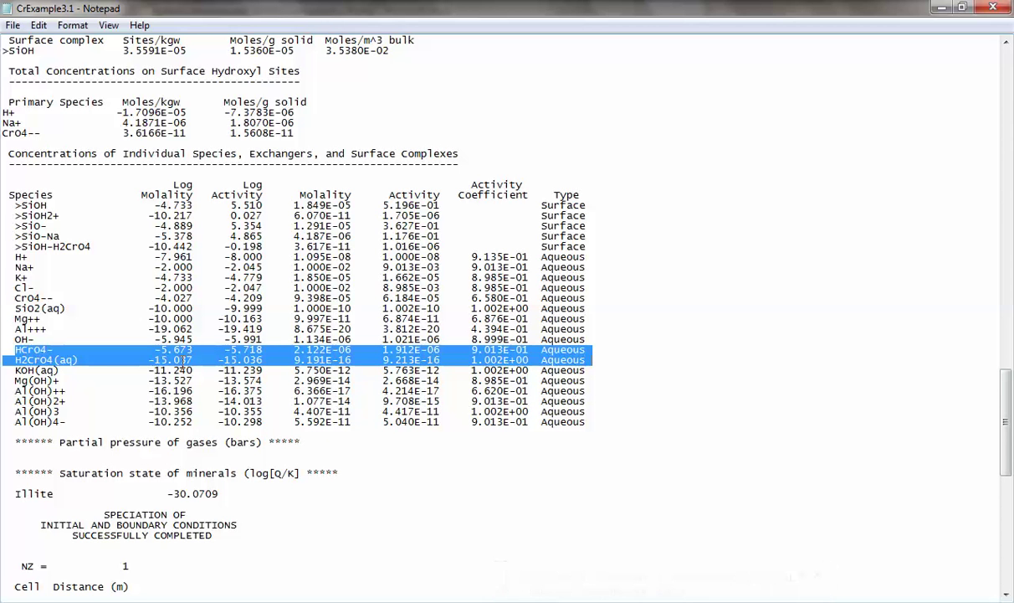
left_click_drag(9, 298, 290, 308)
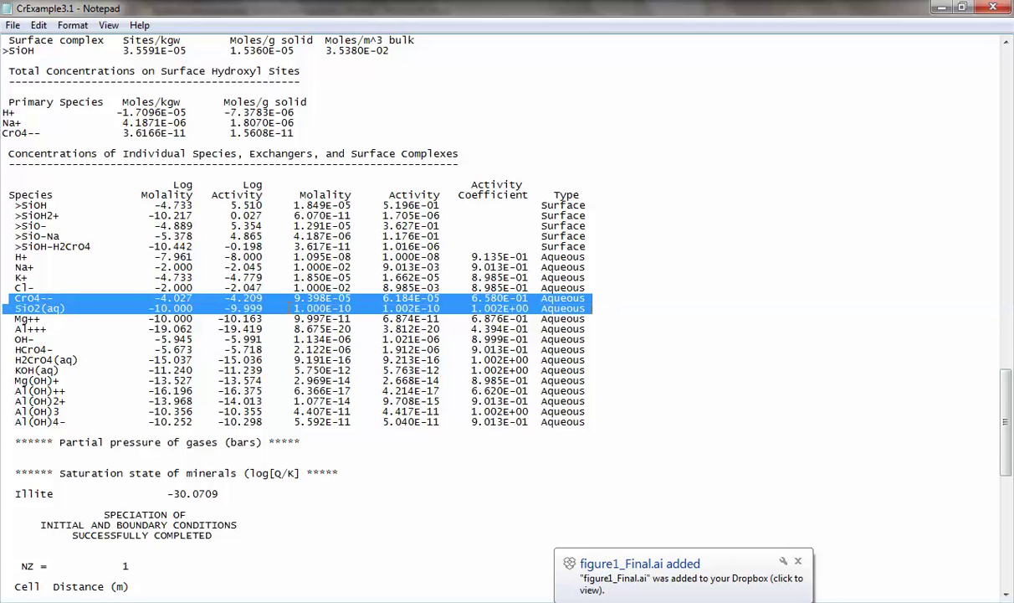
left_click(185, 300)
left_click_drag(8, 350, 544, 360)
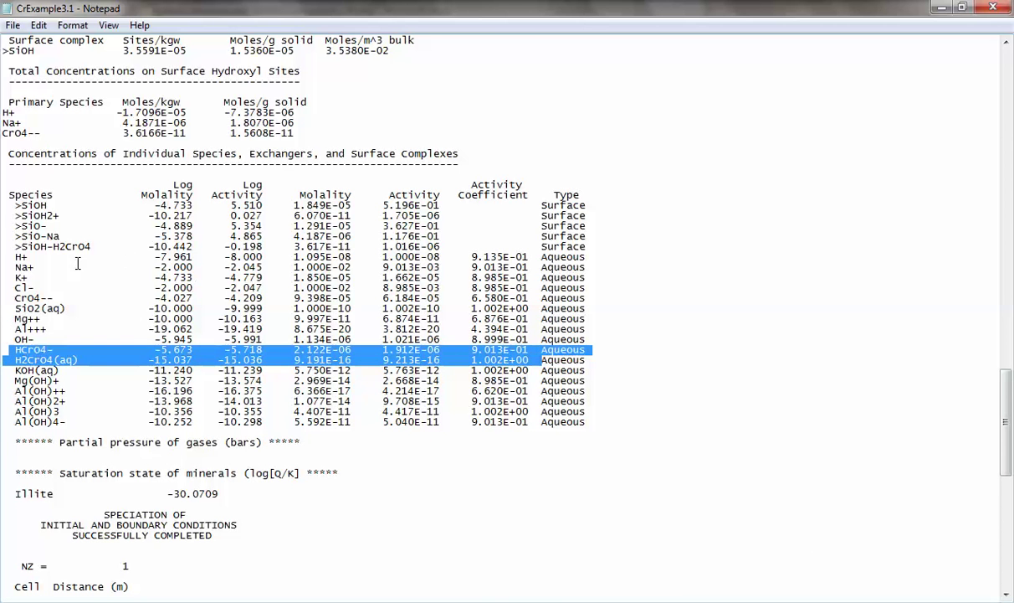
Examine the >SiOH-H2CrO4 row by highlighting it, undo its accidental deletion, and highlight CrO4-- with its log molality.
left_click_drag(10, 245, 521, 248)
key("Delete")
key("ctrl+z")
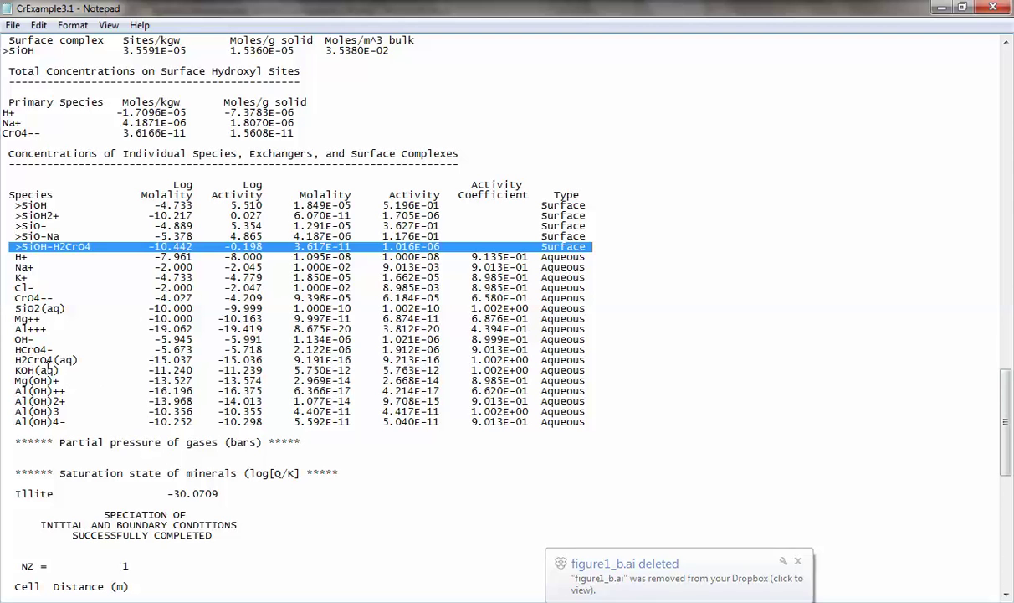
left_click_drag(8, 297, 200, 298)
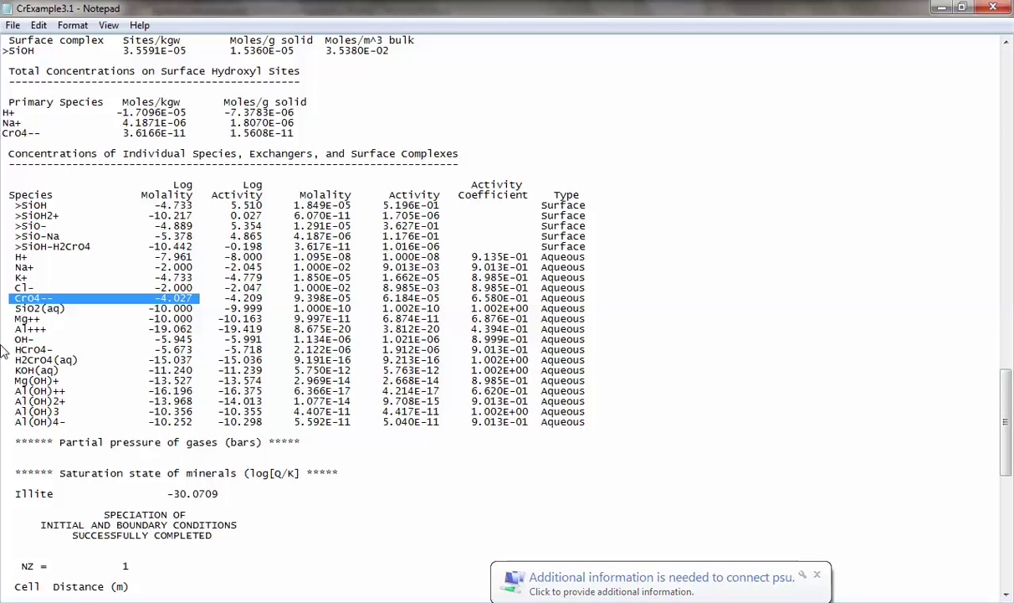
Compare the Cr species by highlighting the HCrO4- and H2CrO4(aq) rows, the >SiOH-H2CrO4 log molality, and the CrO4-- log molality.
left_click_drag(16, 349, 205, 359)
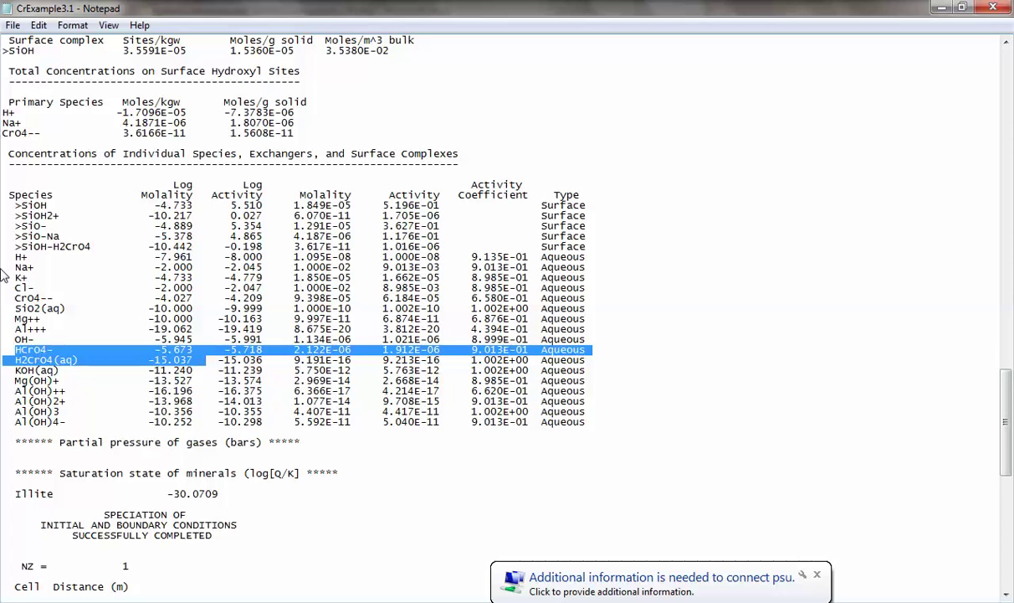
left_click_drag(14, 246, 198, 246)
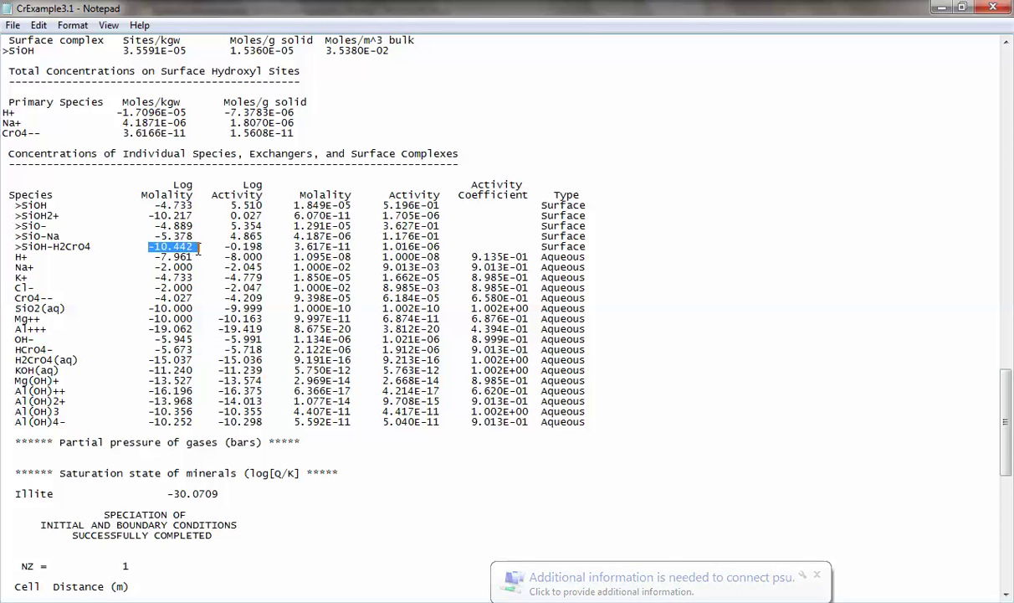
left_click_drag(2, 297, 199, 305)
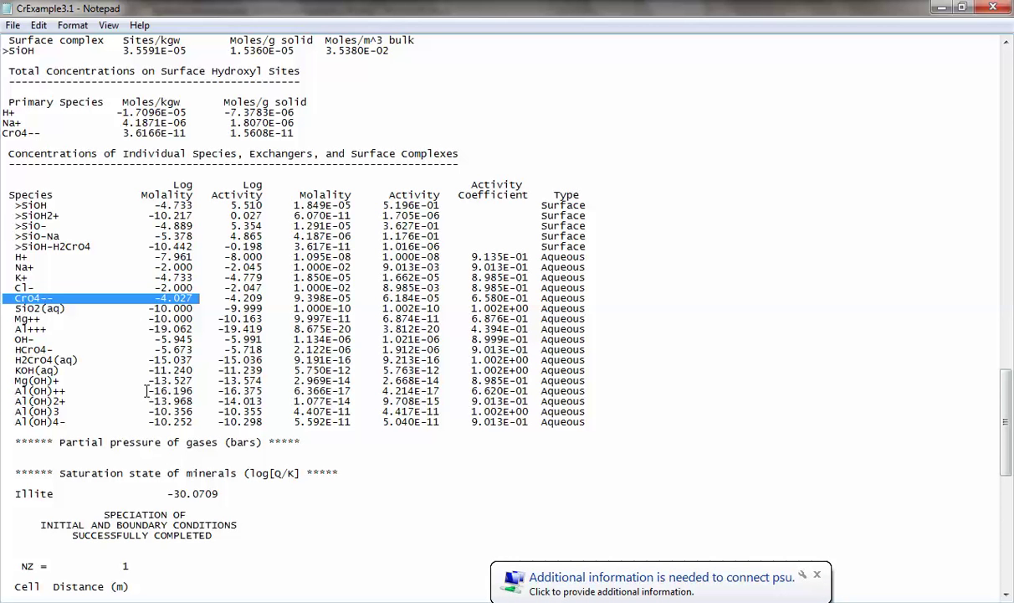
Highlight the solution pH value under the initial geochemical condition, and return to the individual species concentrations.
scroll(185, 451, "up", 4)
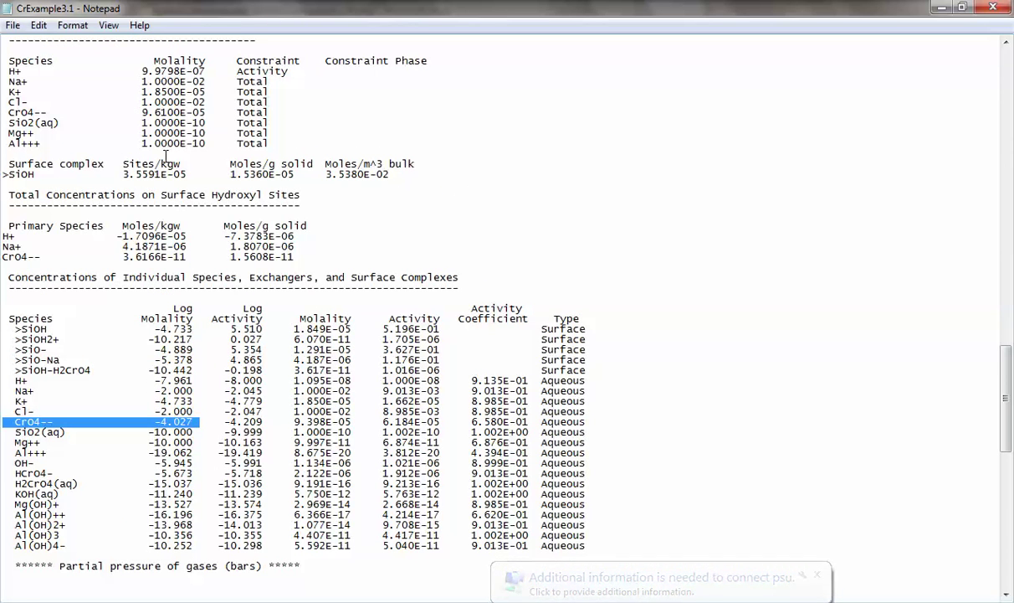
scroll(165, 157, "up", 6)
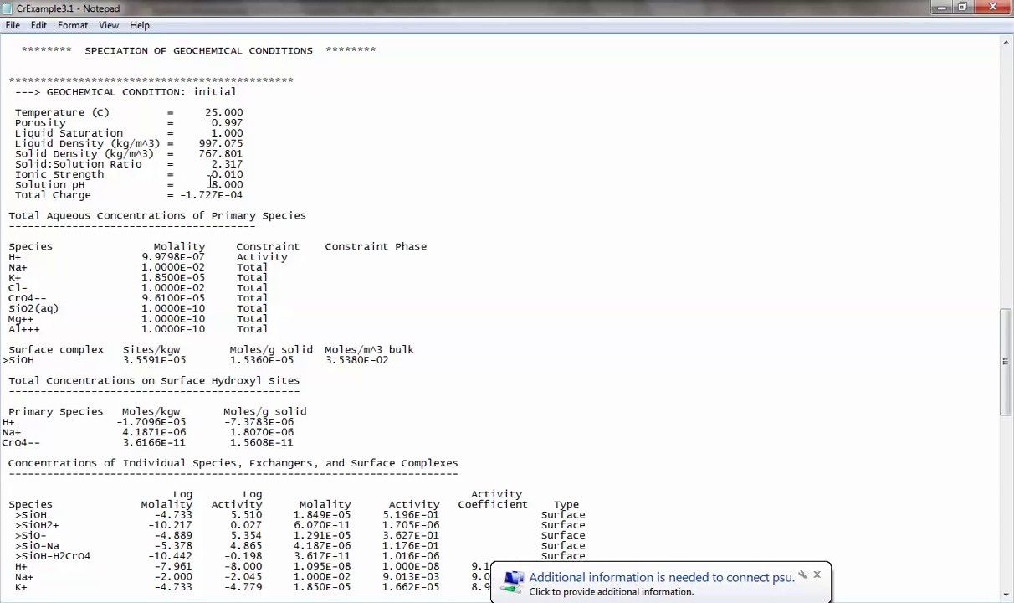
left_click_drag(210, 184, 242, 185)
scroll(328, 227, "down", 12)
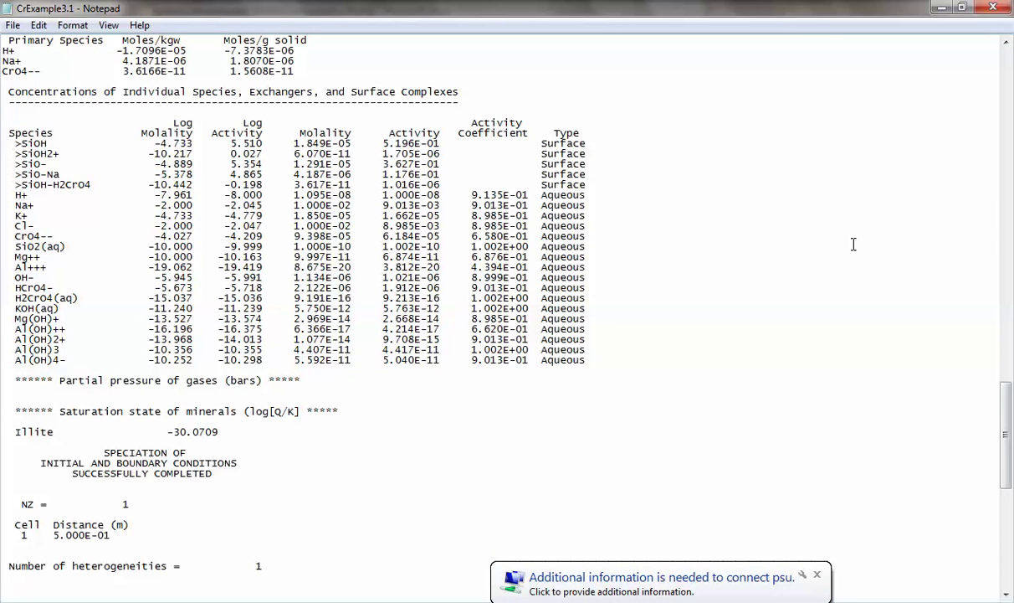
Close the CrExample3.1 output and review the two calculation questions above Table 4 in the SurfaceComplexation01282016 document.
left_click(999, 10)
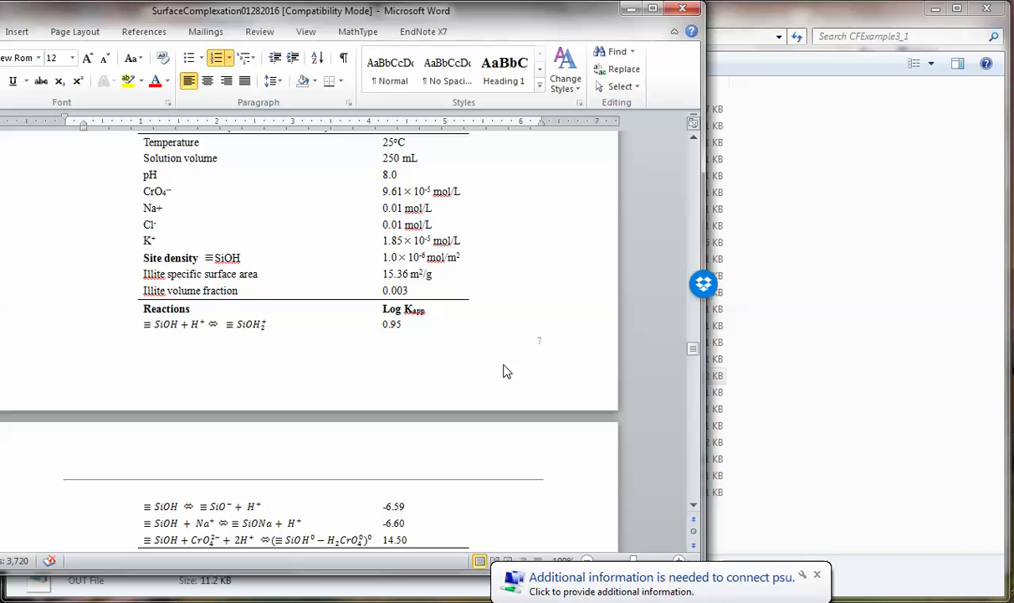
scroll(503, 364, "up", 8)
scroll(469, 344, "down", 3)
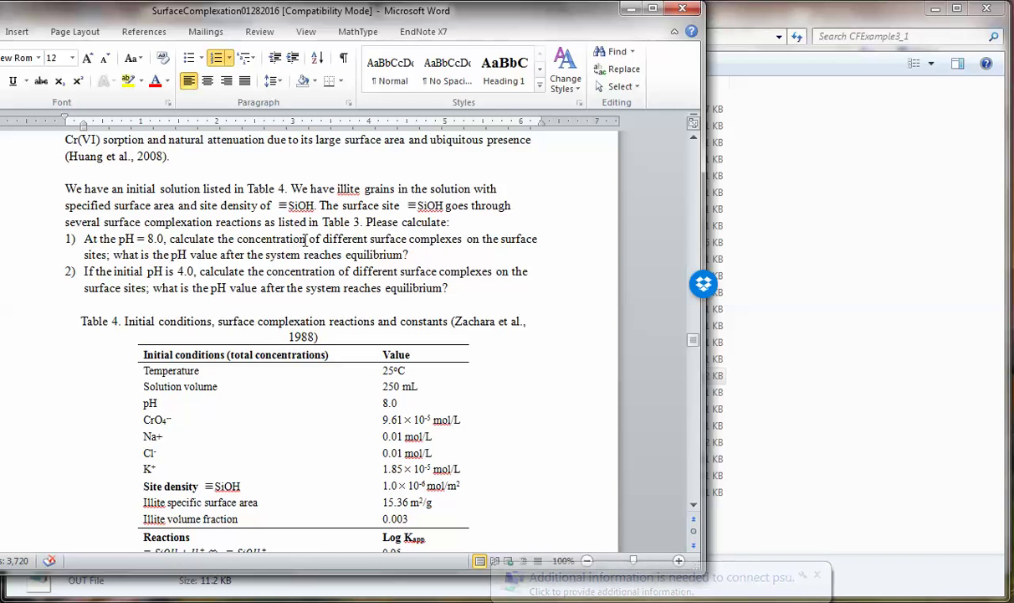
left_click(441, 251)
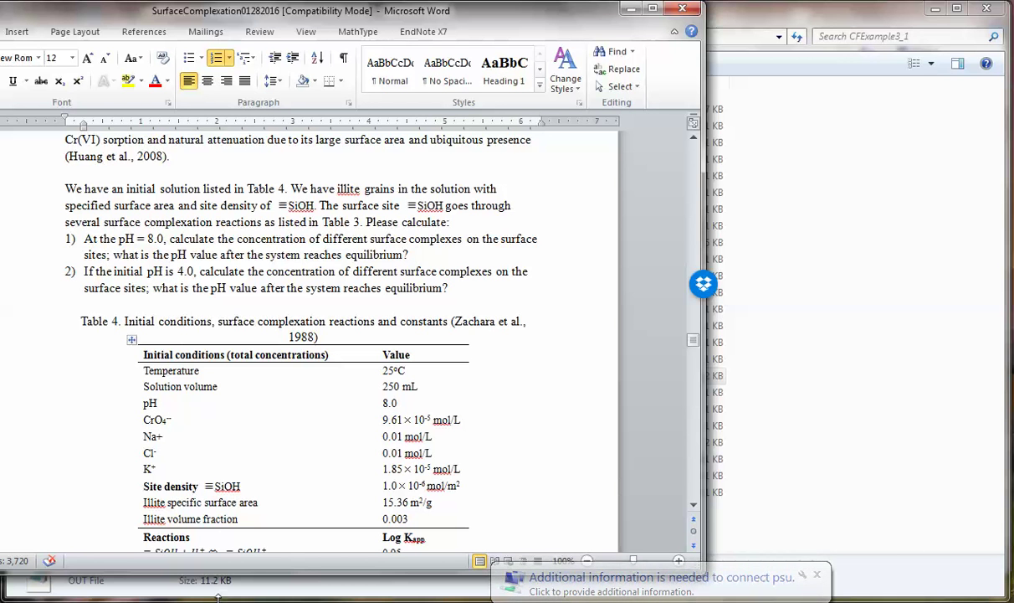
Switch to the CrExample3.1 input file in Word, set the initial condition's pH to 4.0, and save it in plain text format.
mouse_move(276, 599)
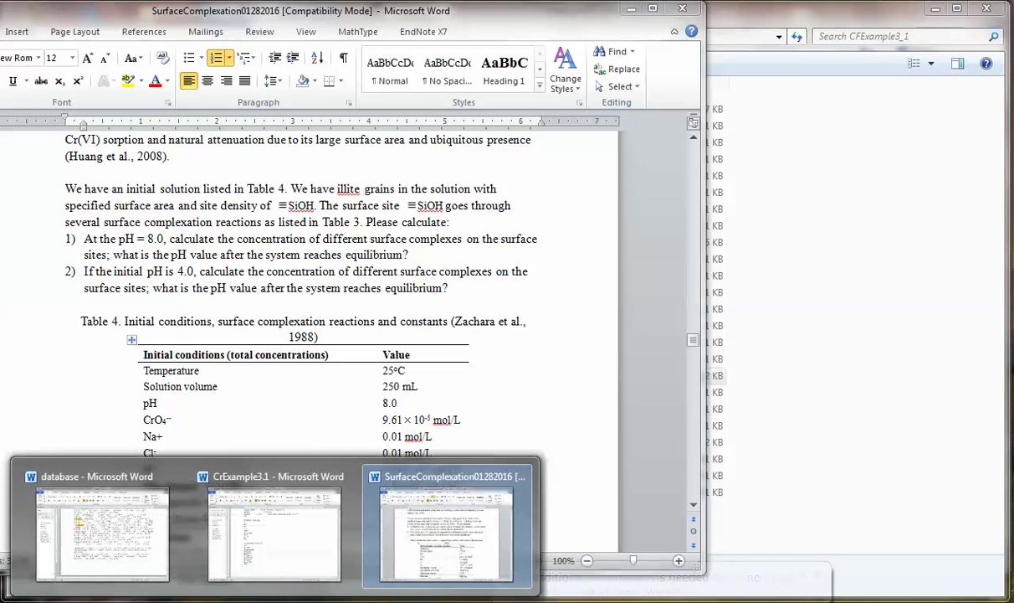
left_click(288, 534)
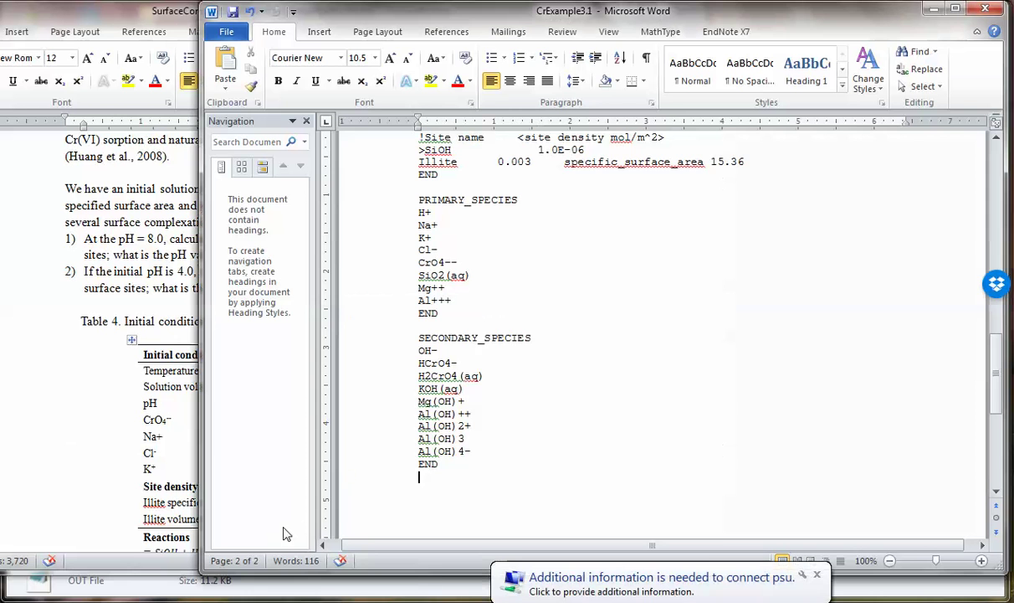
scroll(481, 425, "up", 11)
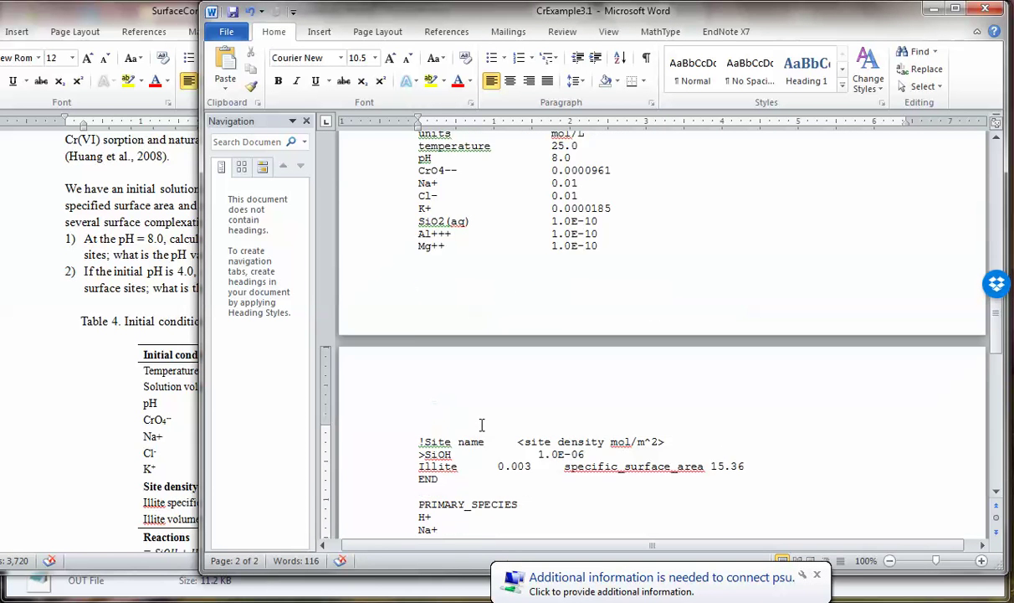
scroll(481, 425, "up", 9)
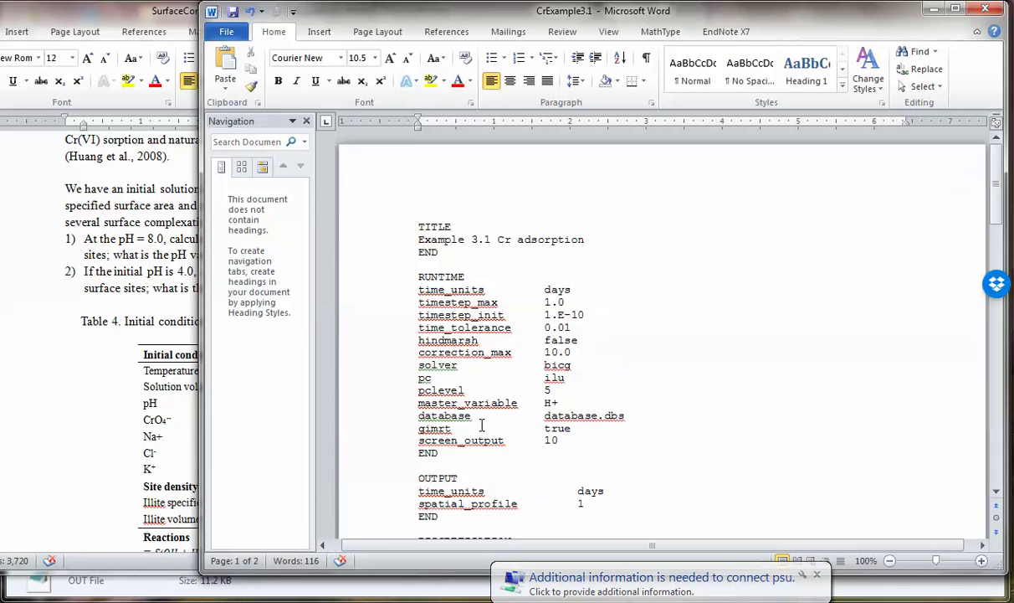
scroll(481, 426, "down", 10)
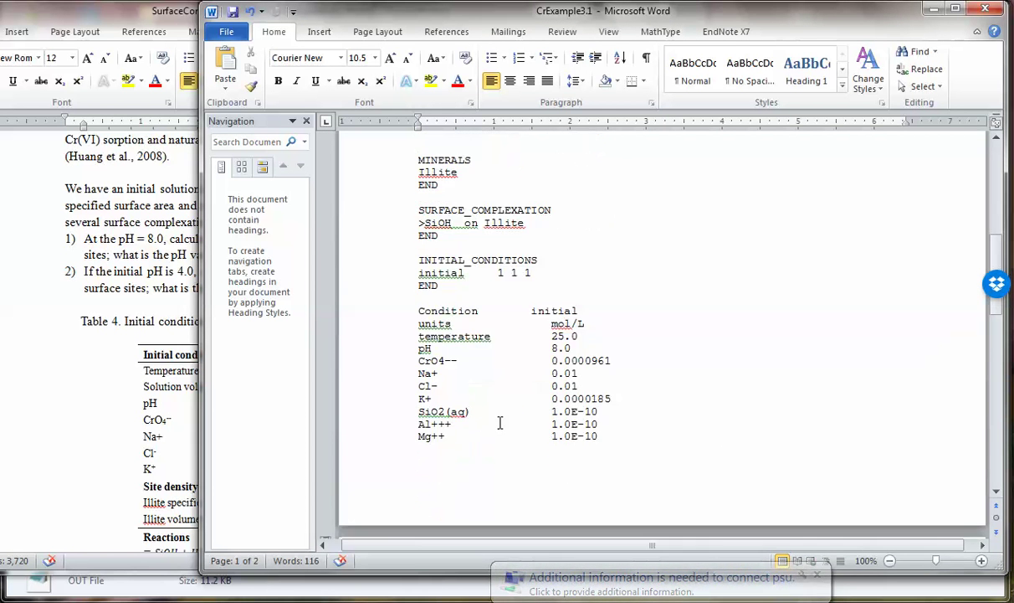
double_click(557, 348)
type("4.0")
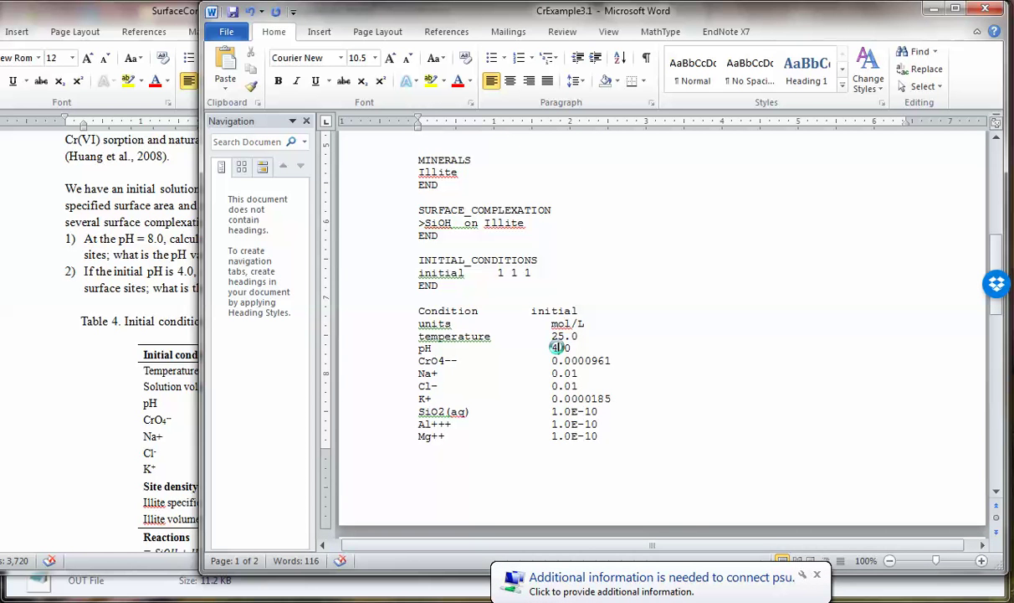
key("ctrl+d")
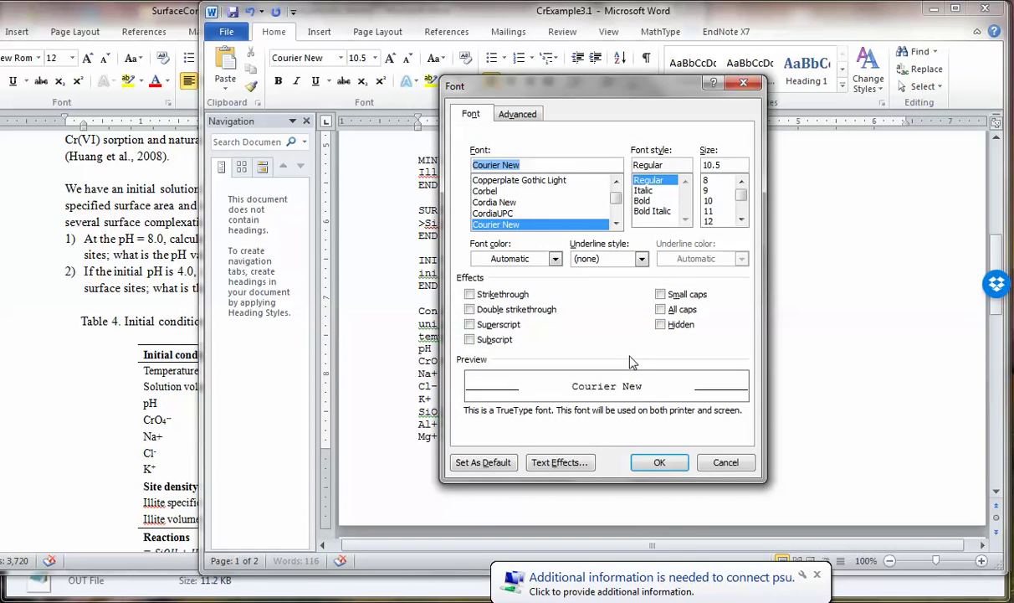
left_click(722, 458)
key("ctrl+s")
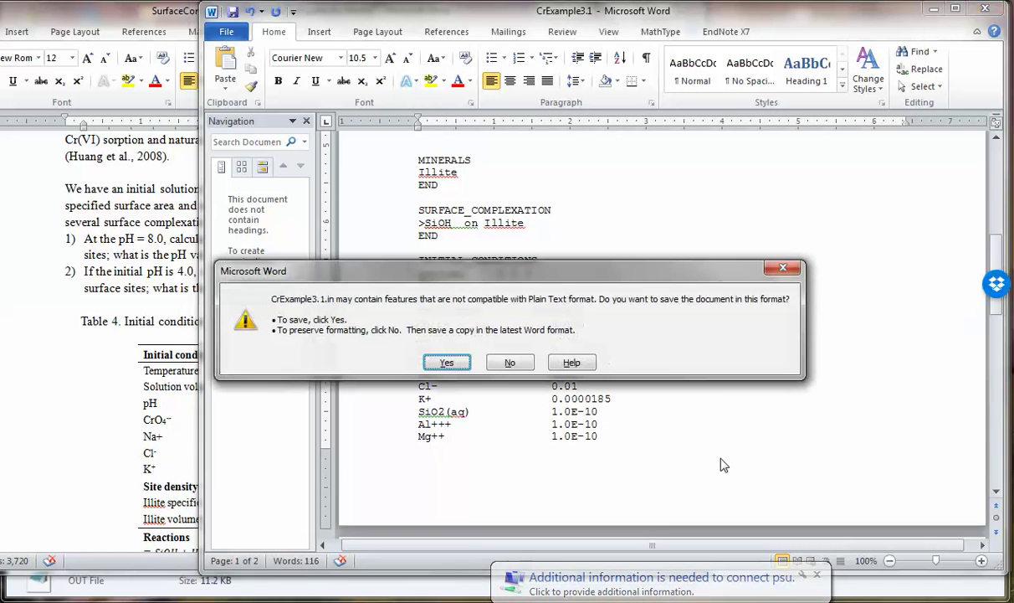
left_click(450, 360)
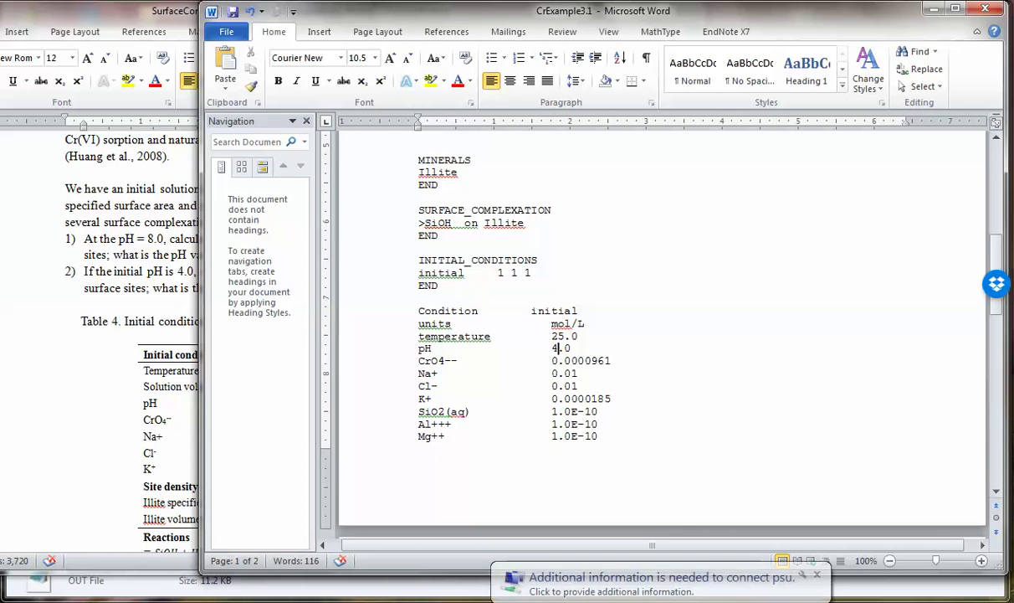
Bring the CrExample3.1 input file back up in Word, save it again as plain text, and minimize it to show the CFExample3_1 folder.
key("alt+Tab")
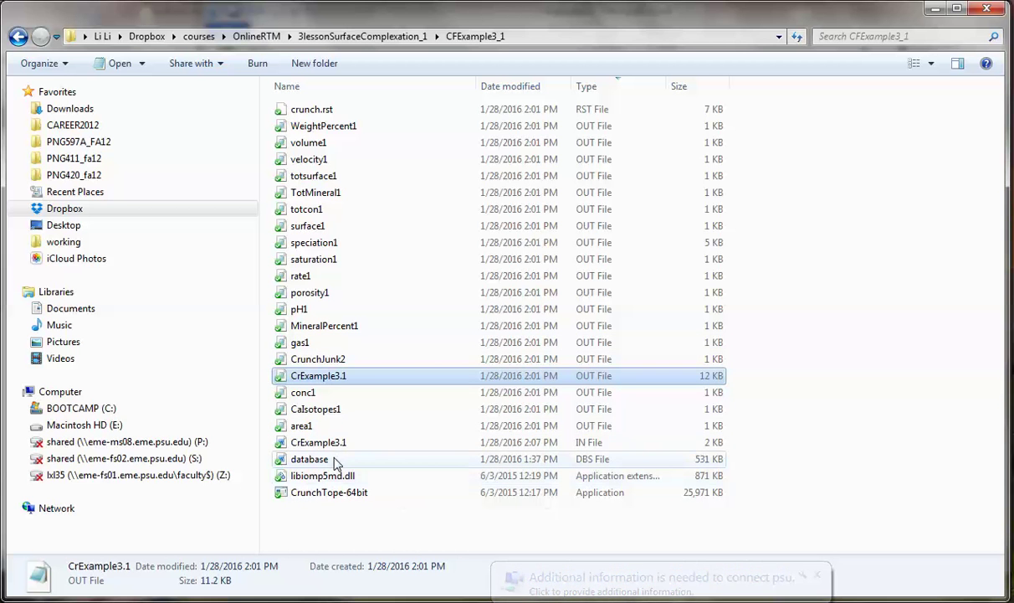
left_click(276, 602)
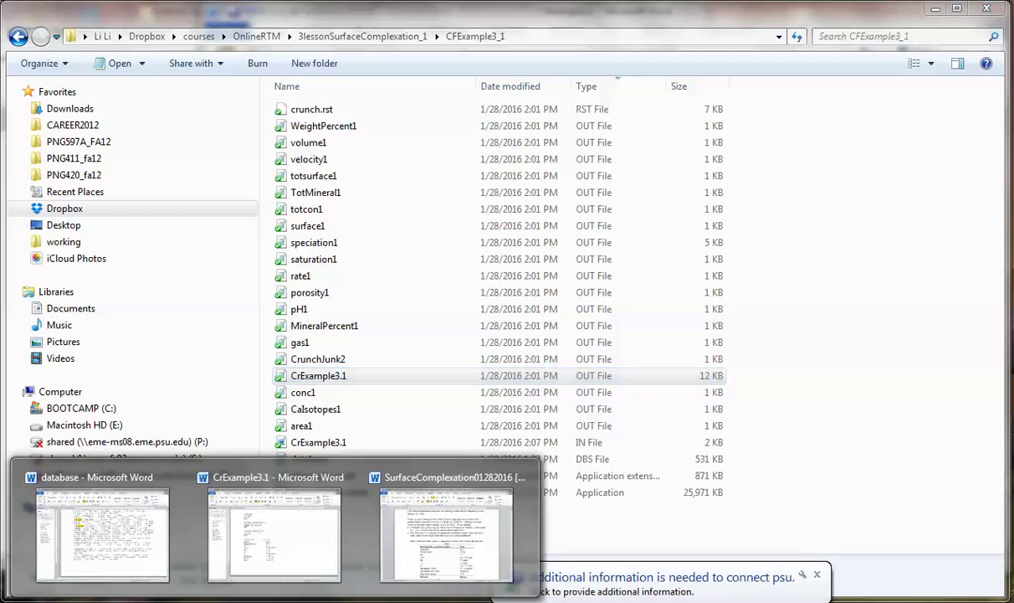
left_click(283, 508)
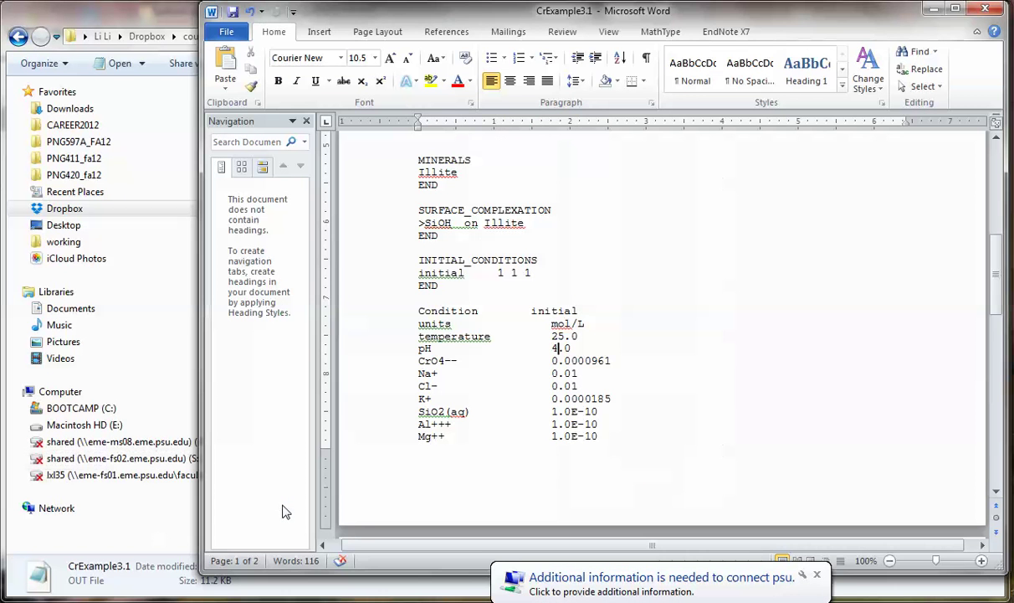
key("ctrl+s")
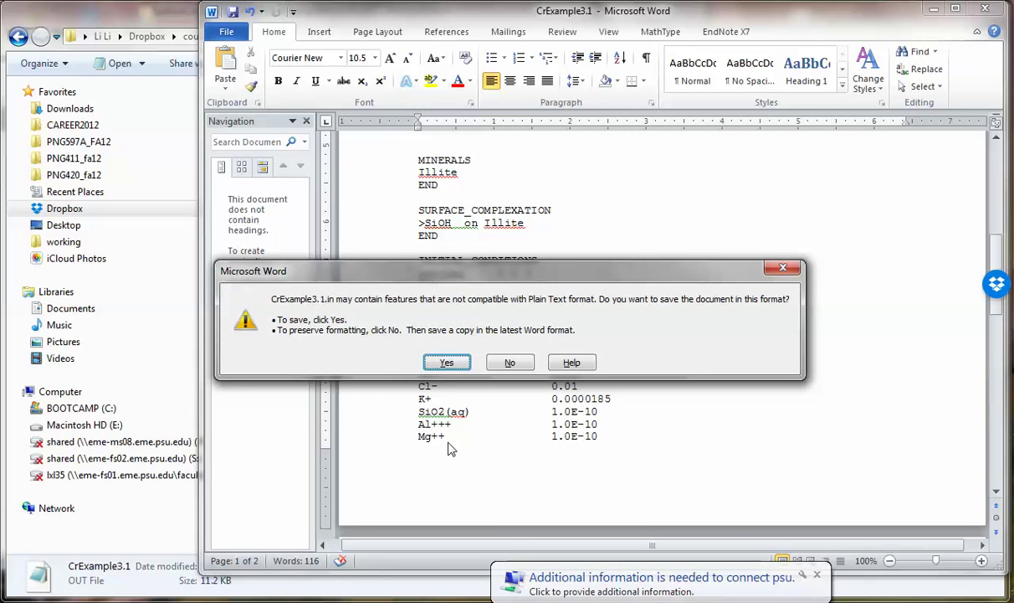
left_click(454, 362)
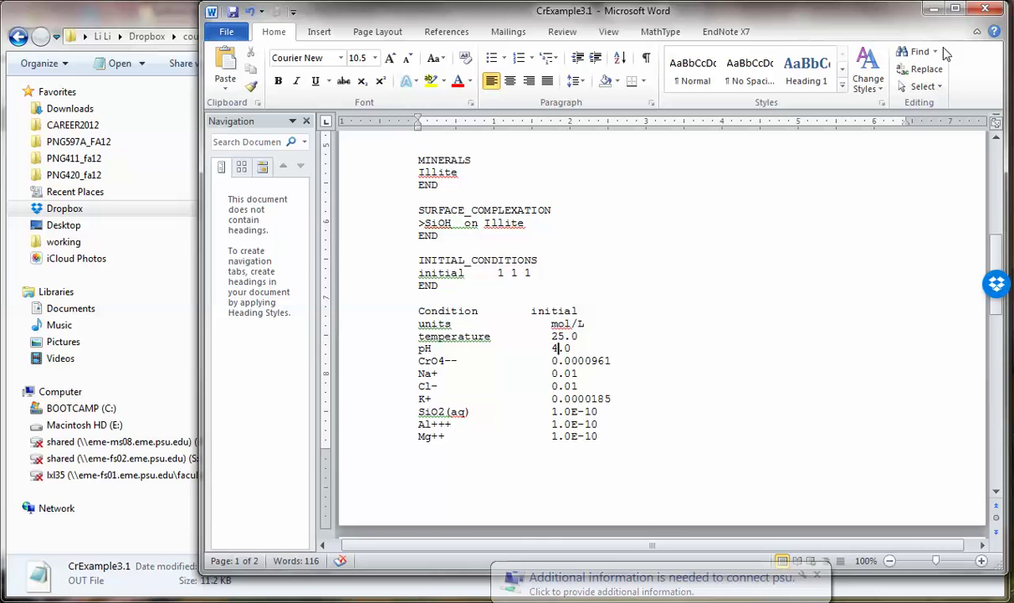
left_click(937, 9)
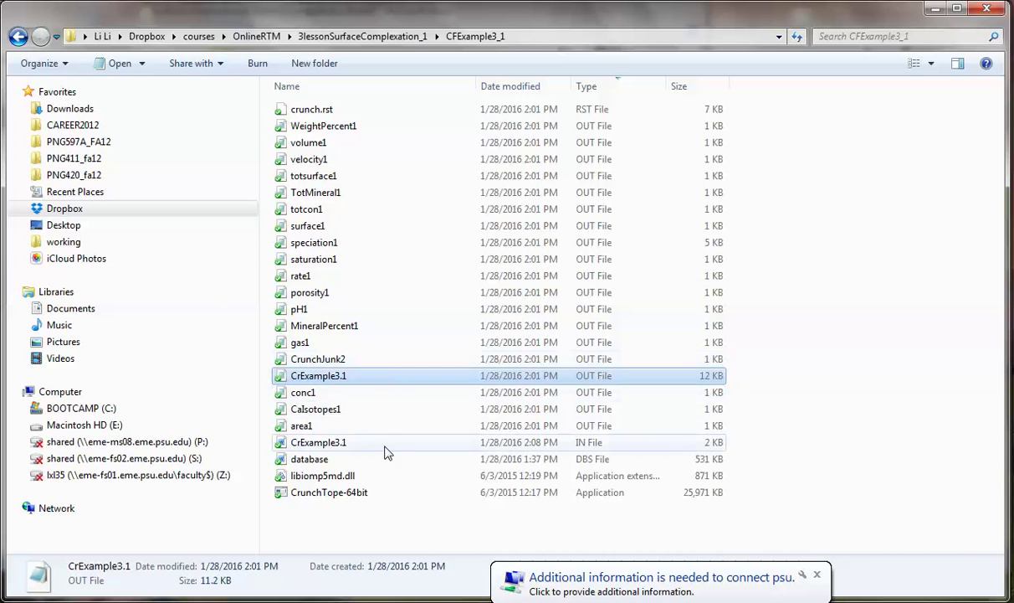
Run CrunchTope-64bit from the CFExample3_1 folder with CrExample3.1.in as the input file.
double_click(359, 496)
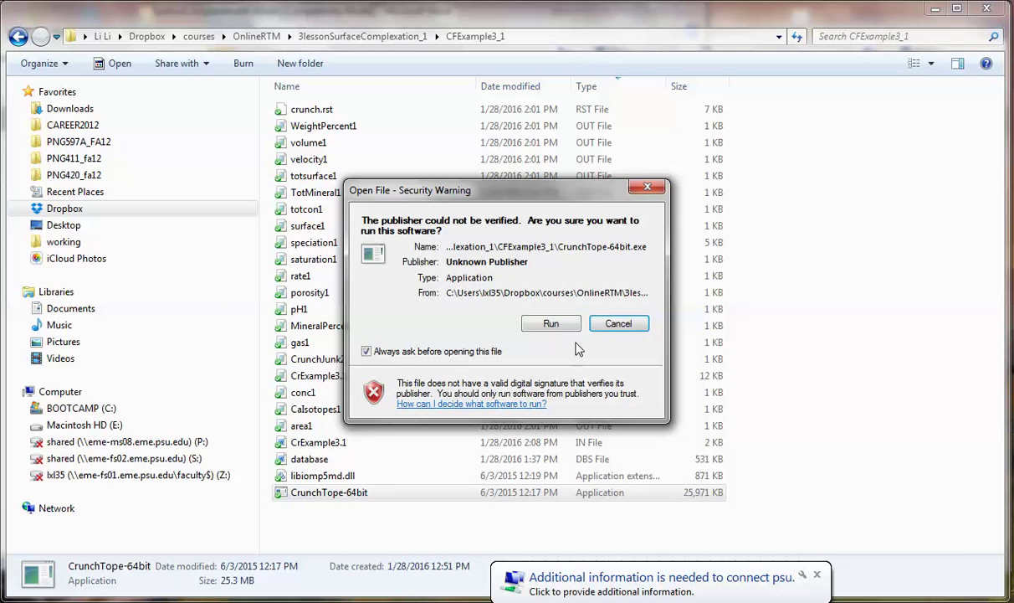
left_click(524, 306)
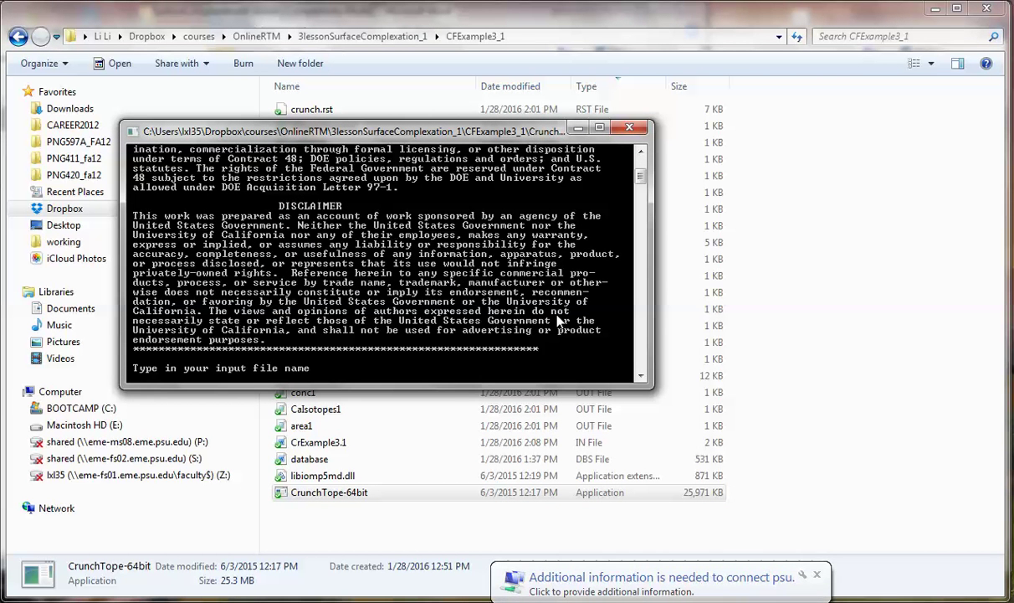
type("CrExam")
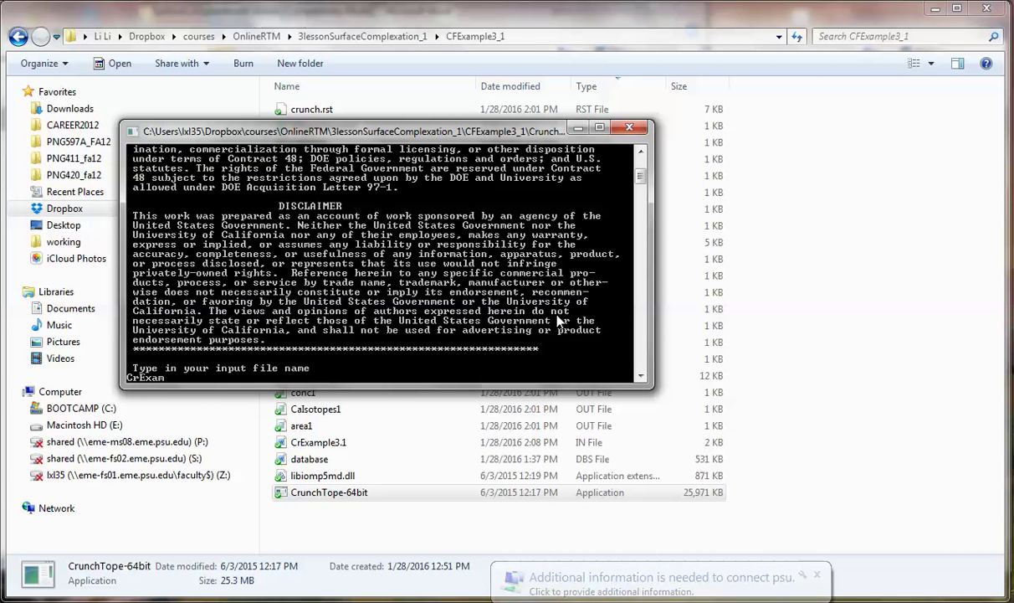
type("ple3")
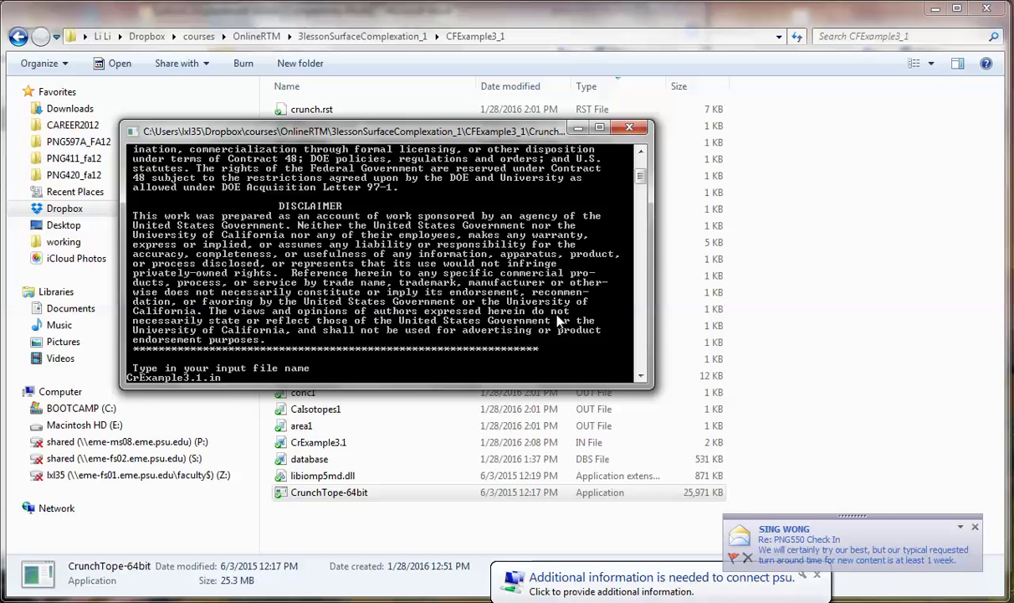
type(".1.in")
key("Return")
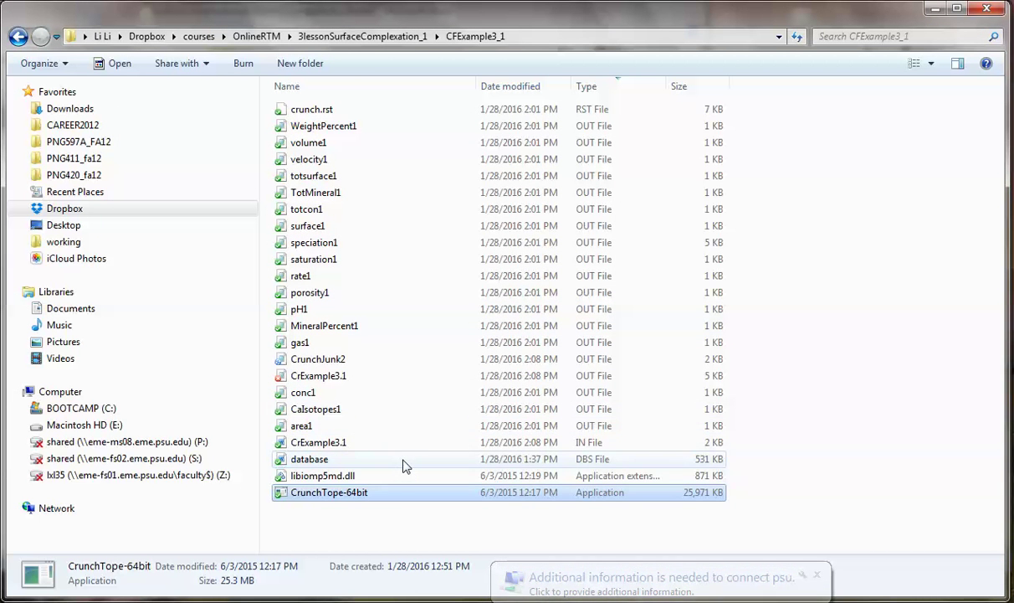
Reopen the CrExample3.1 input file, set the initial condition's units to mol/kg, save it as plain text, and close it.
double_click(365, 446)
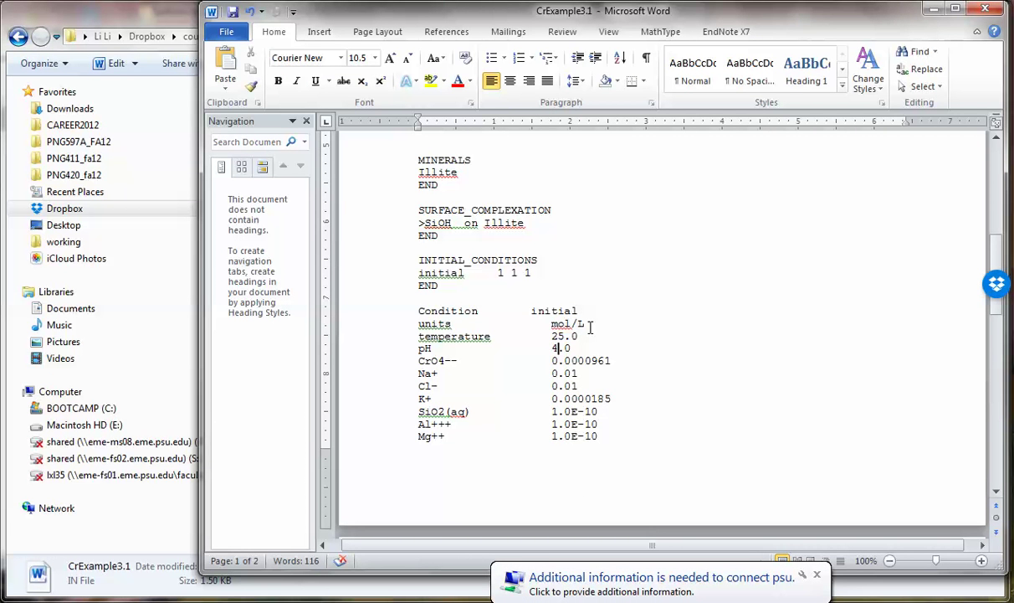
left_click(587, 324)
key("BackSpace")
type("kg")
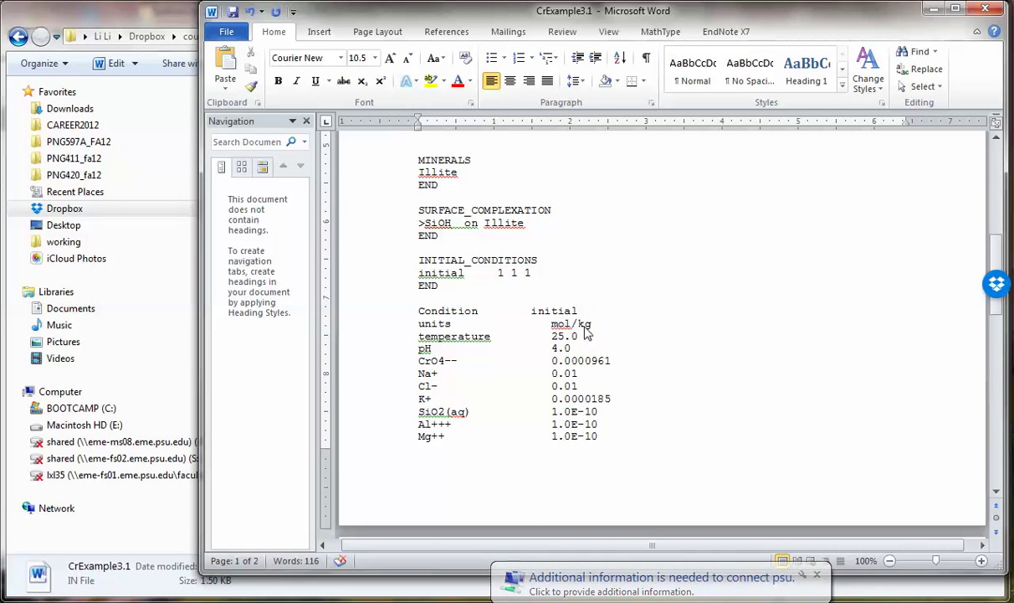
key("ctrl+s")
left_click(448, 362)
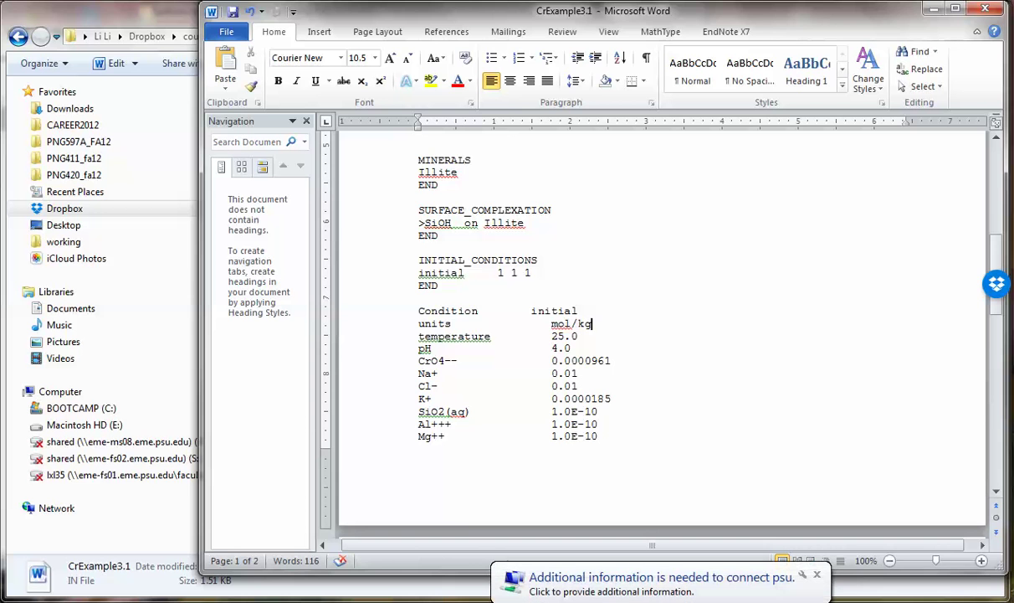
key("alt+F4")
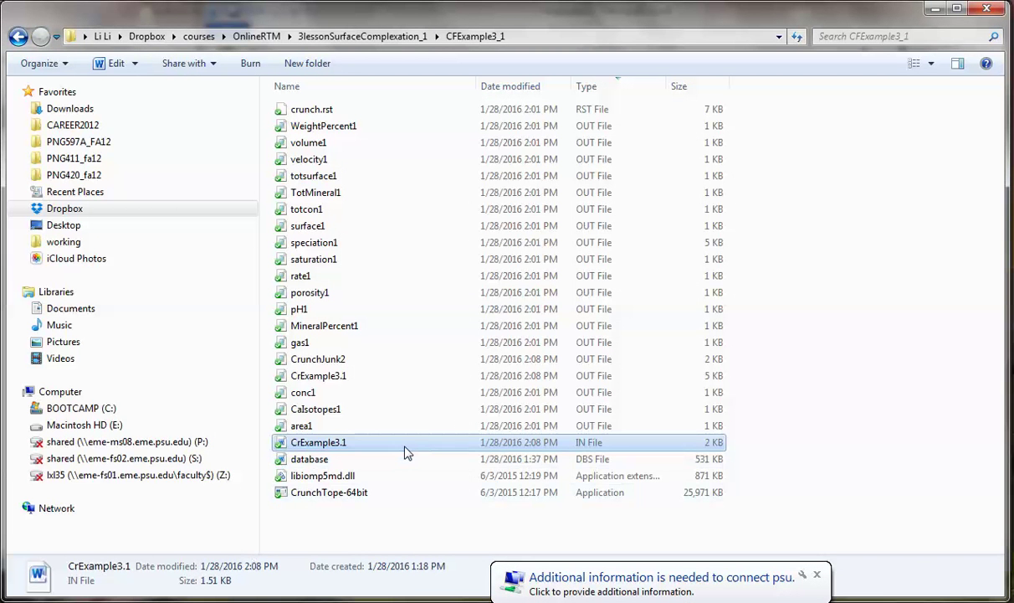
Run CrunchTope-64bit from the CFExample3_1 folder with CrExample3.1.in as the input file.
double_click(335, 496)
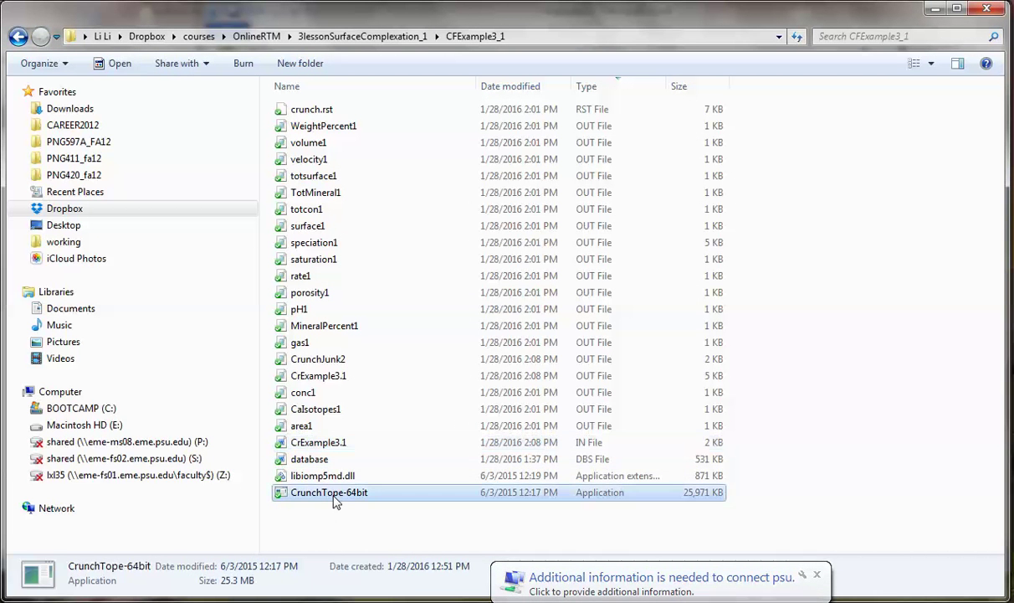
left_click(550, 325)
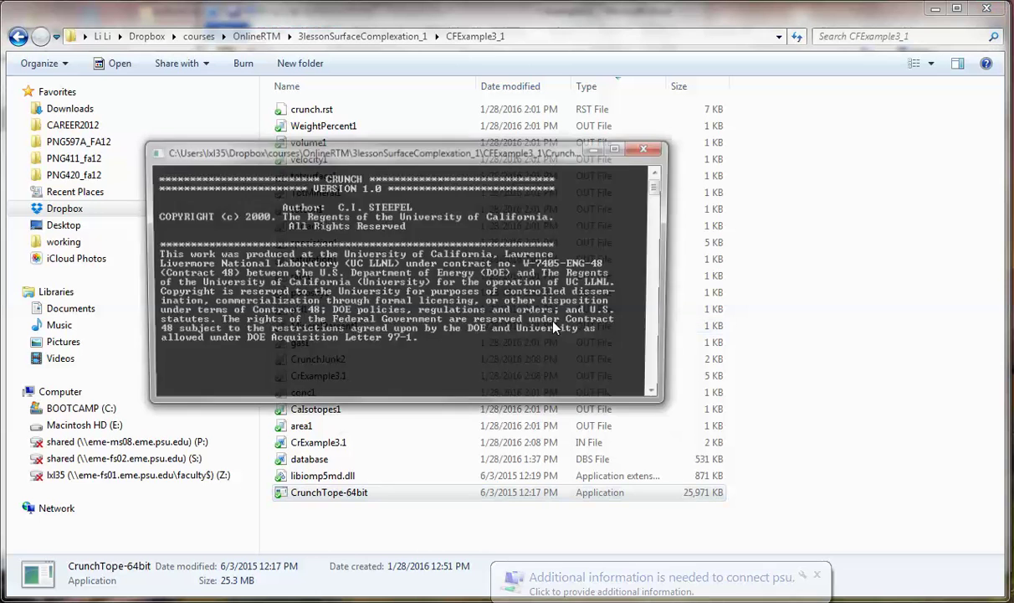
type("CFExample3.1")
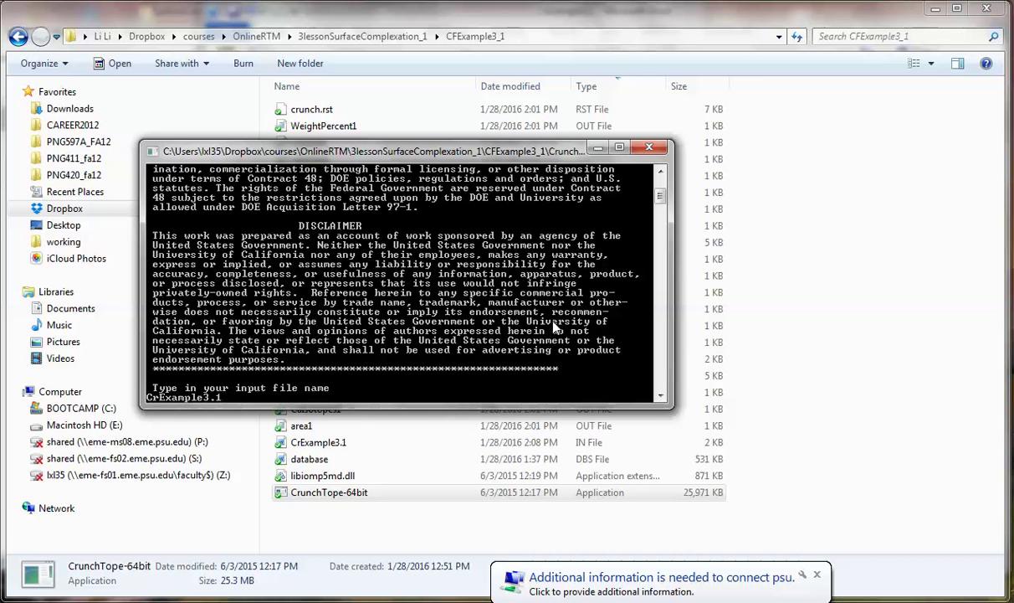
type(".in")
key("Return")
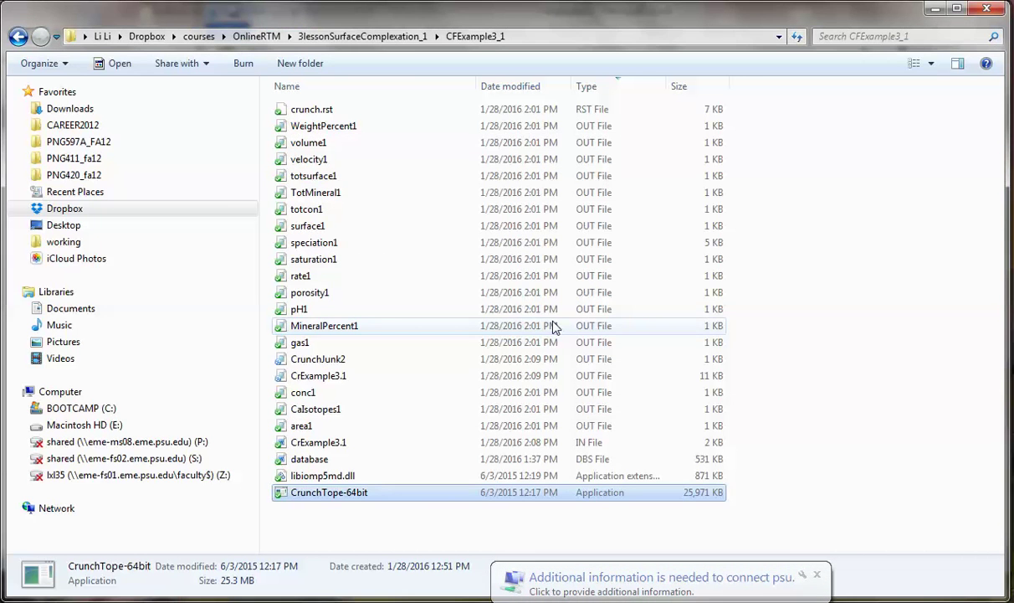
Reload the CFExample3_1 folder and open the CrExample3.1 output file at the concentrations of individual species and surface complexes.
left_click(385, 37)
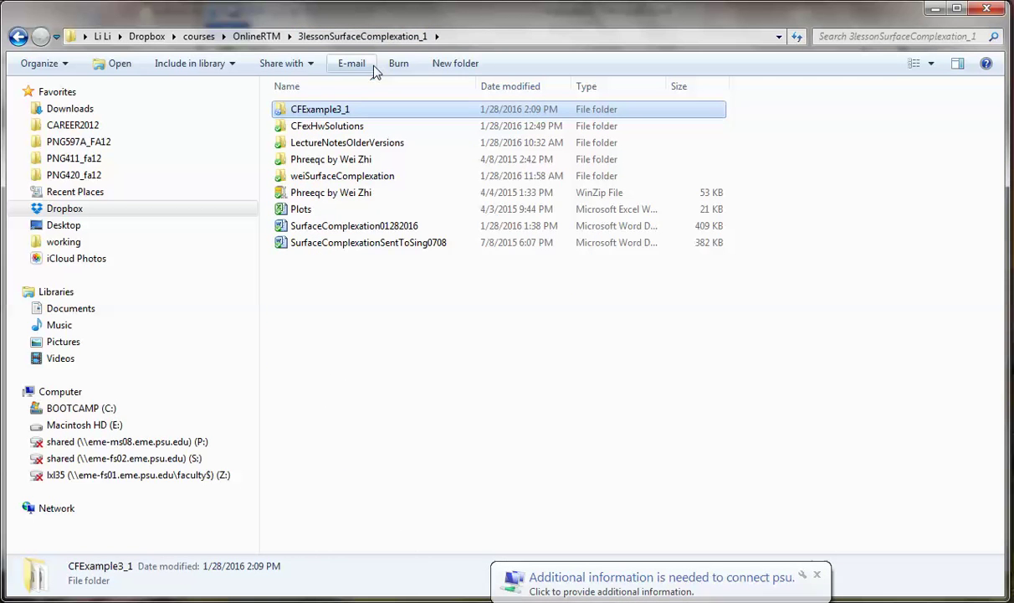
double_click(342, 114)
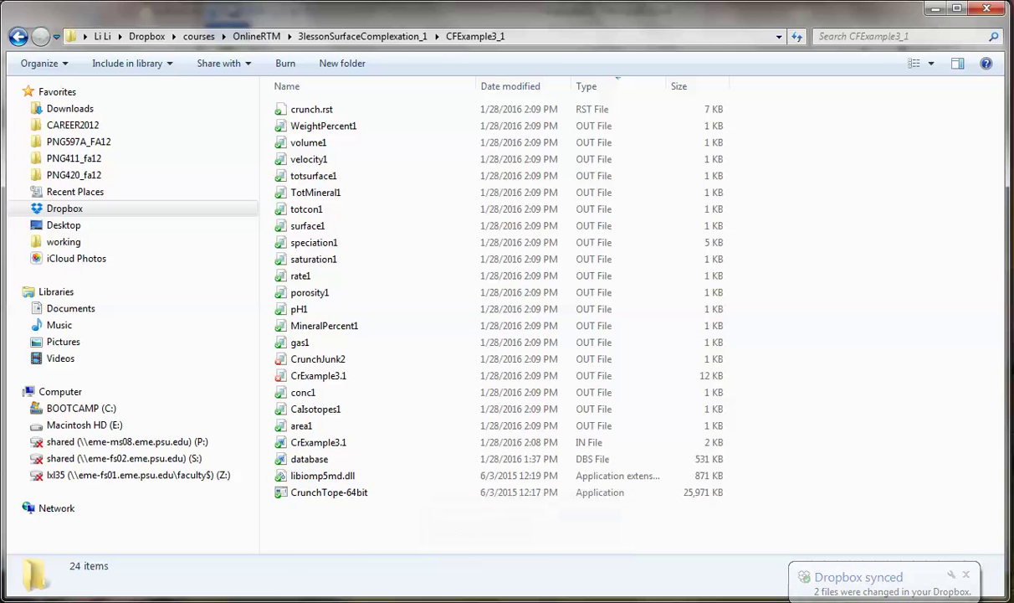
mouse_move(276, 599)
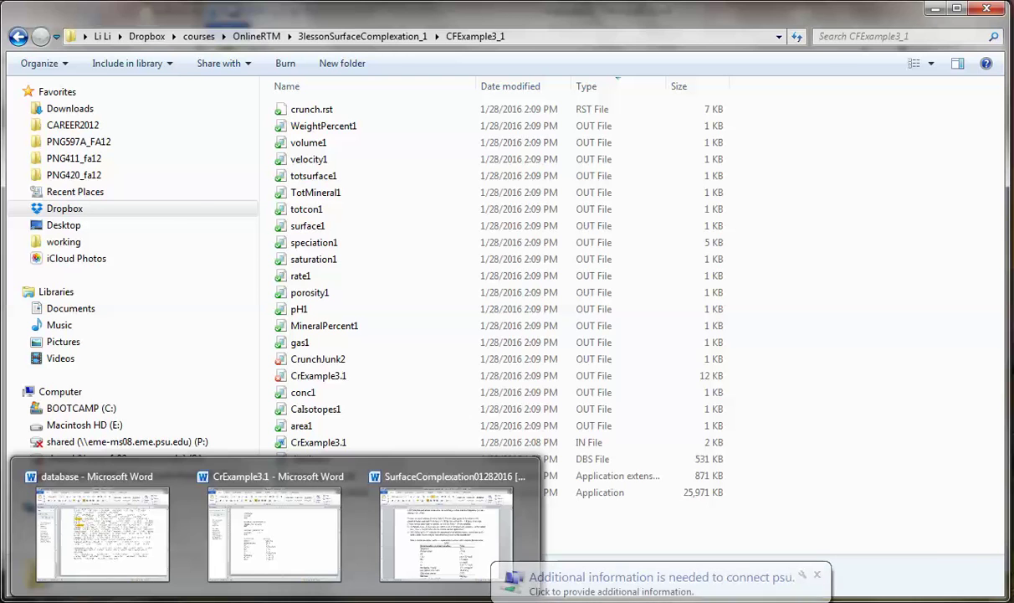
double_click(337, 376)
scroll(338, 376, "down", 11)
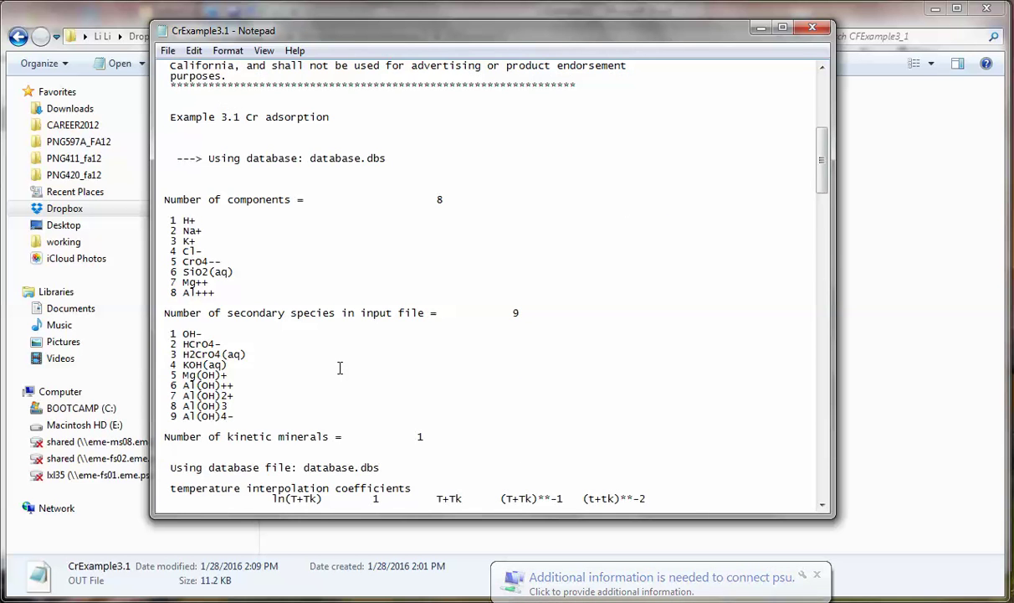
scroll(340, 369, "down", 11)
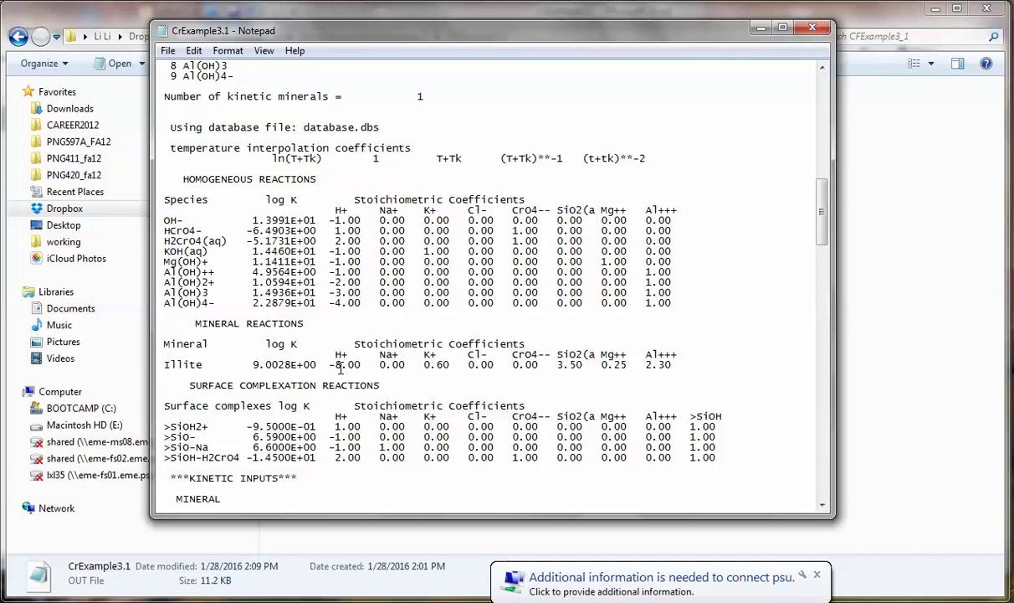
scroll(339, 369, "down", 6)
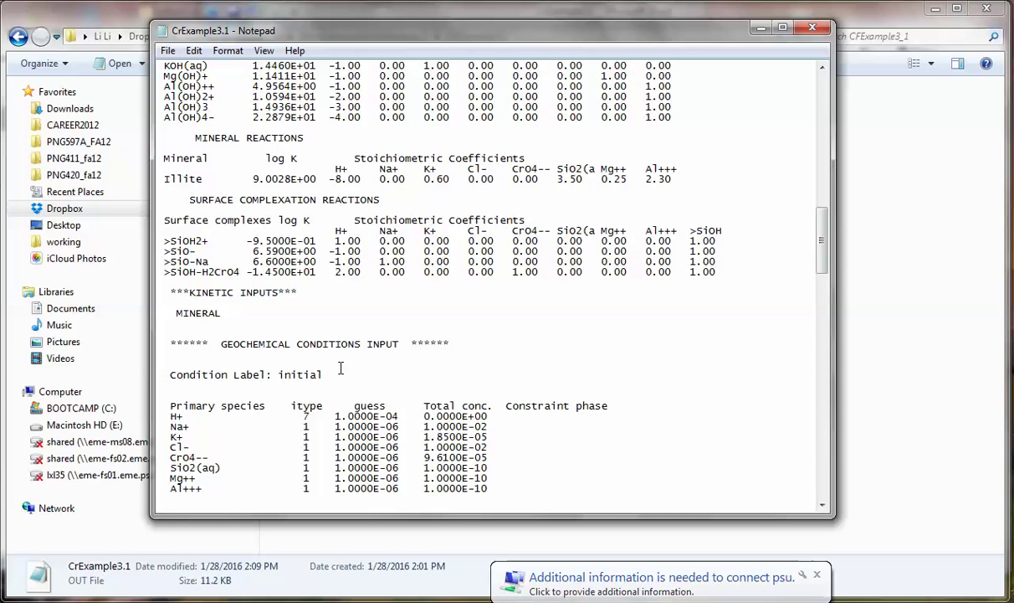
scroll(339, 368, "down", 12)
scroll(340, 368, "down", 16)
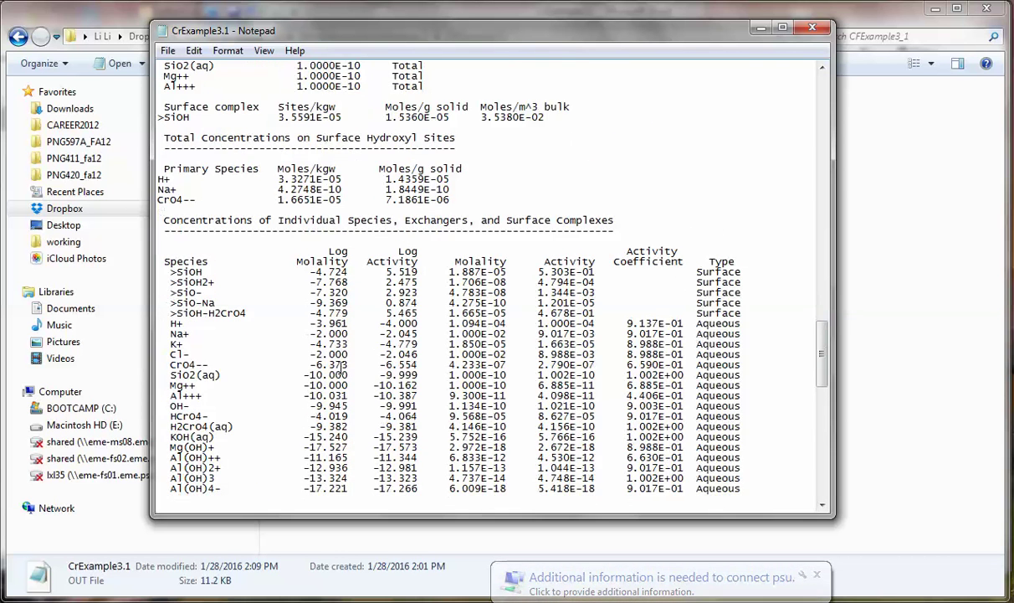
Examine the pH 4.0 speciation results, highlighting the HCrO4-, H2CrO4(aq), CrO4-- and >SiOH-H2CrO4 rows for comparison.
scroll(341, 368, "up", 3)
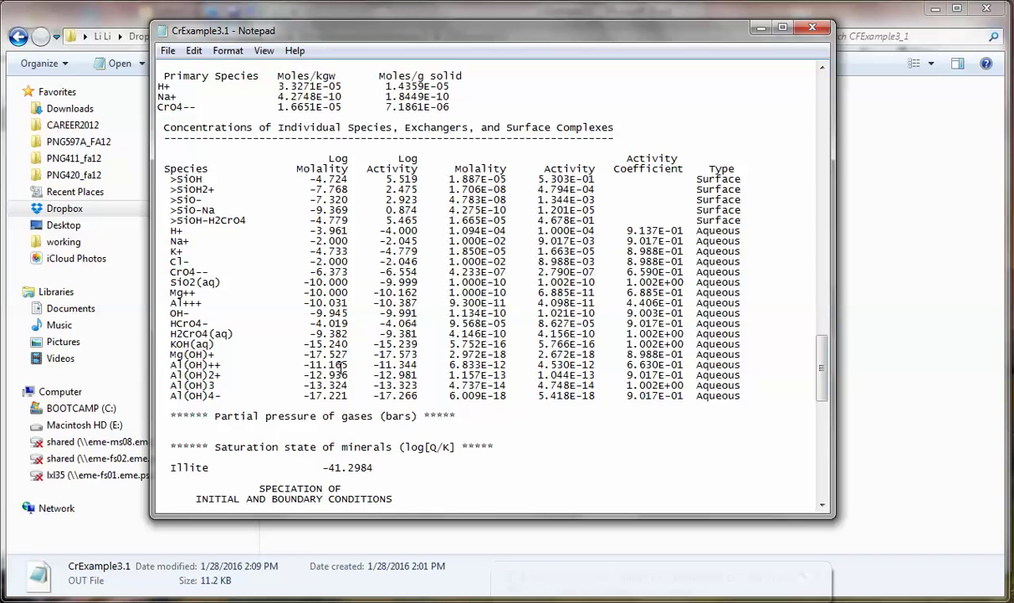
scroll(293, 255, "up", 7)
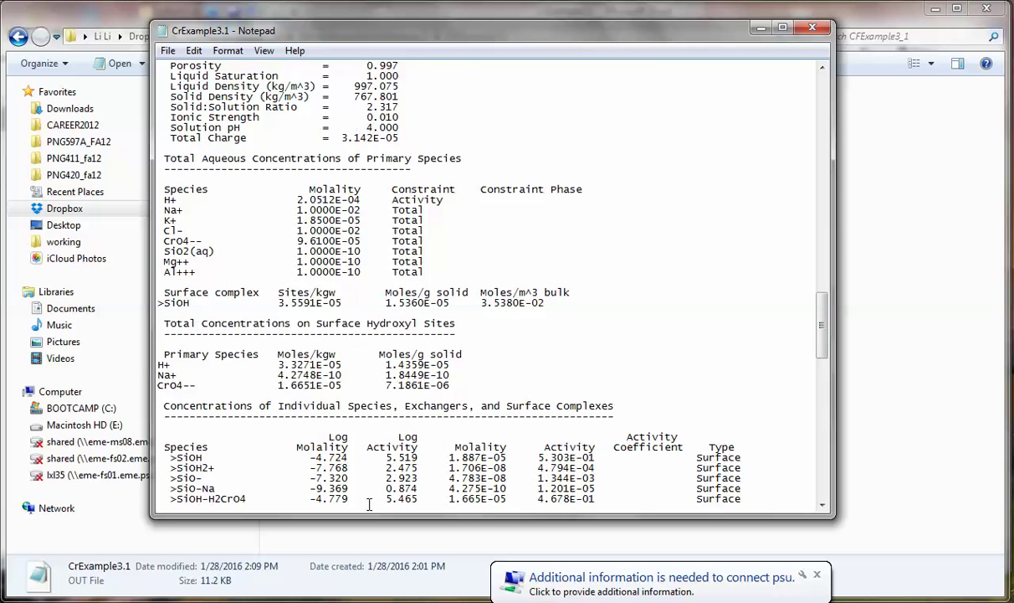
scroll(370, 462, "down", 3)
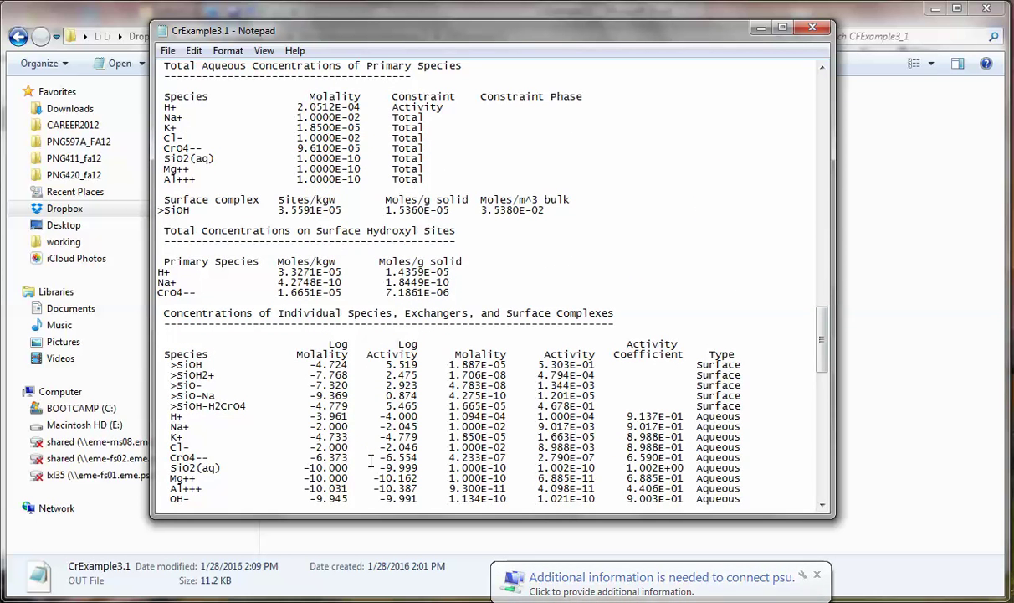
scroll(370, 462, "down", 2)
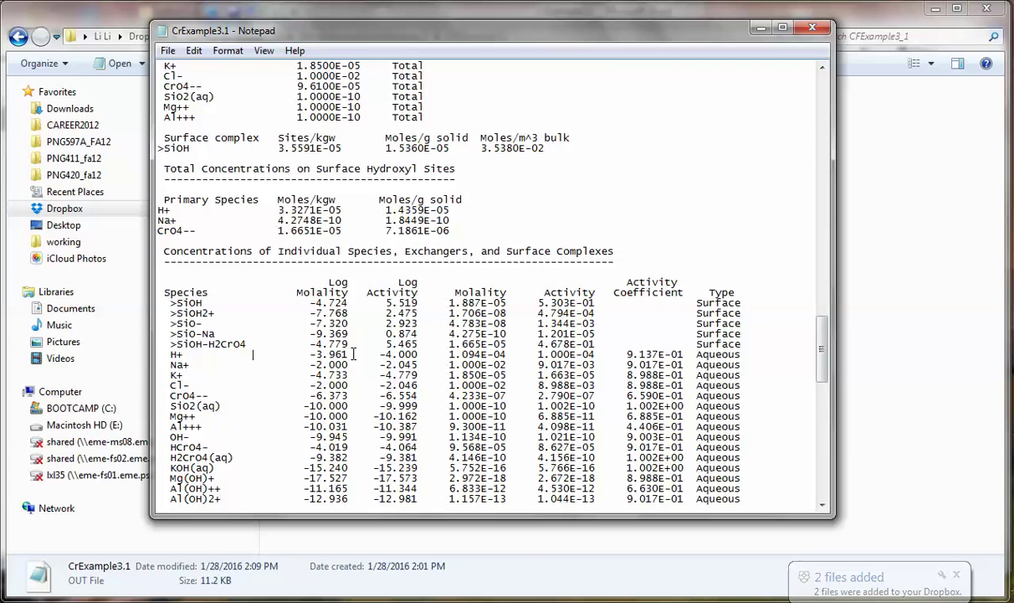
scroll(353, 354, "down", 1)
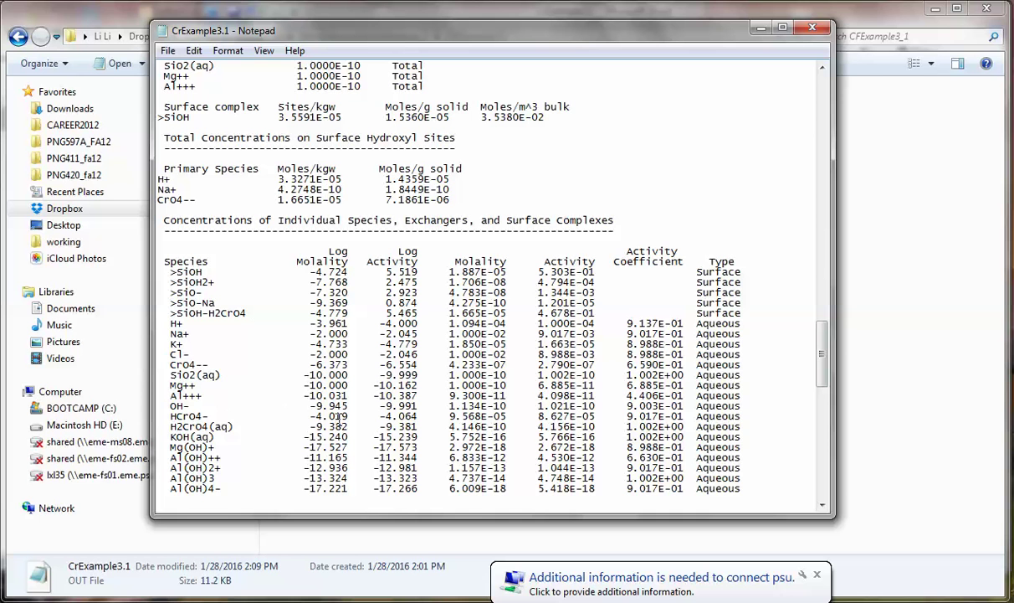
left_click_drag(158, 416, 511, 430)
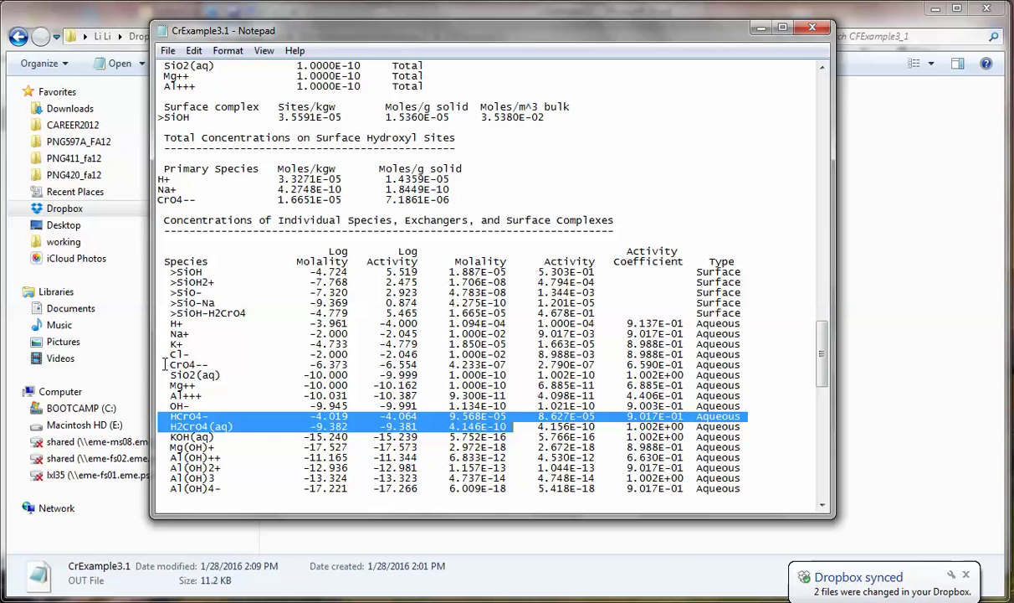
left_click_drag(165, 365, 361, 369)
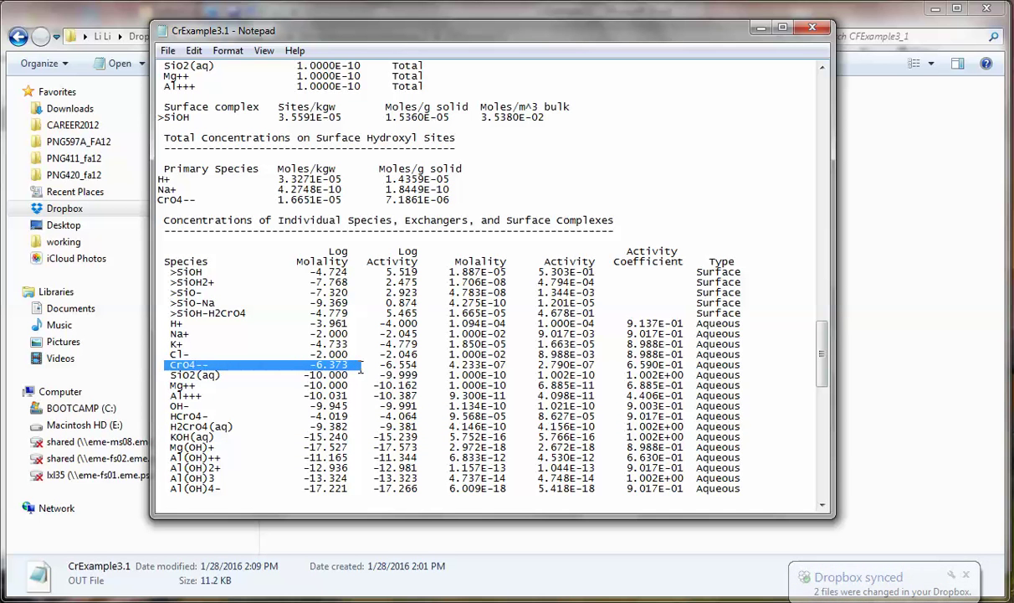
left_click(166, 416)
left_click_drag(168, 416, 358, 416)
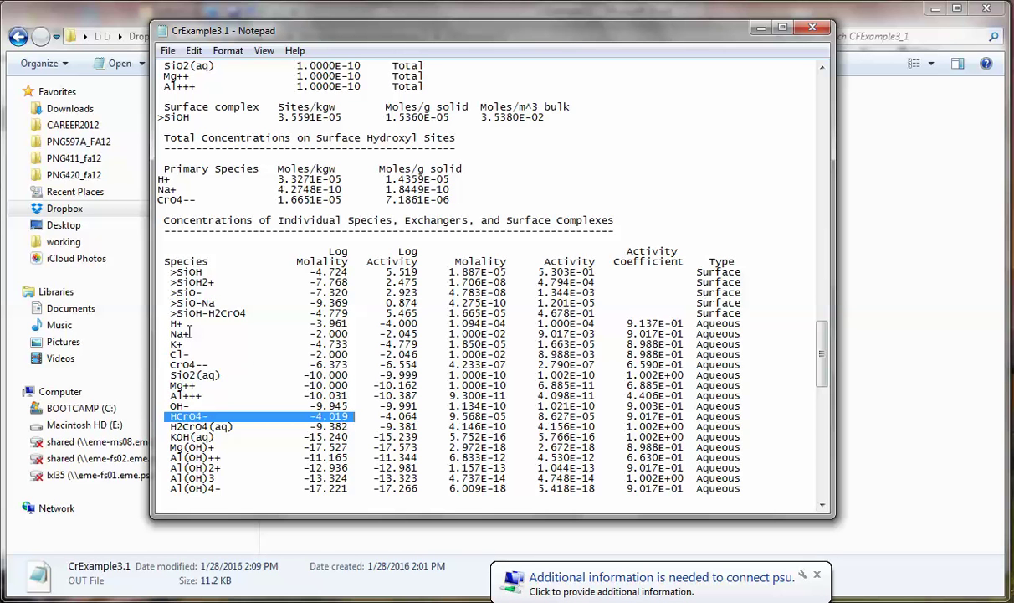
left_click_drag(170, 312, 354, 313)
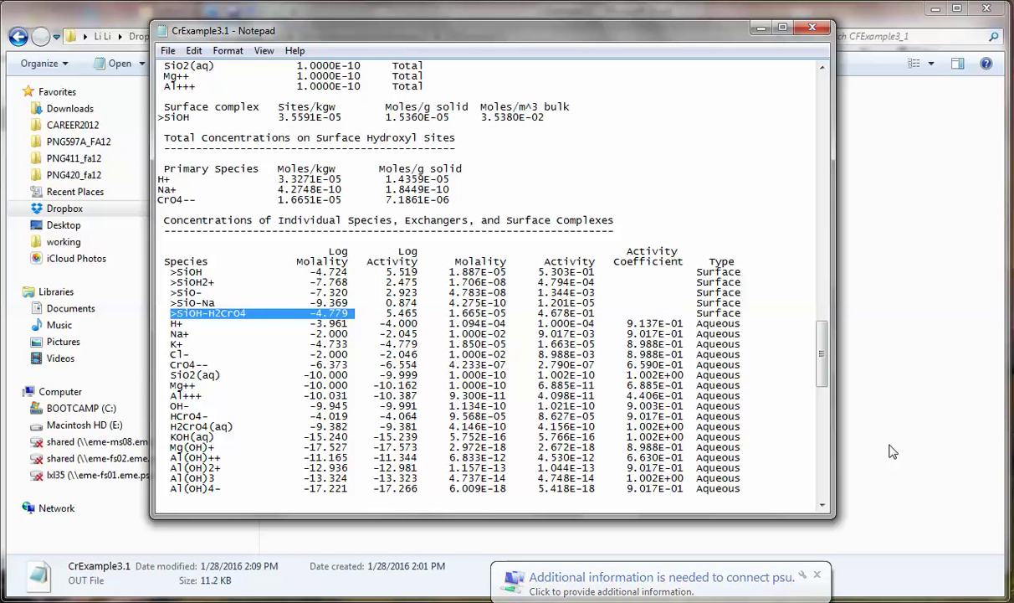
Close the CrExample3.1 output file in Notepad.
key("alt+F4")
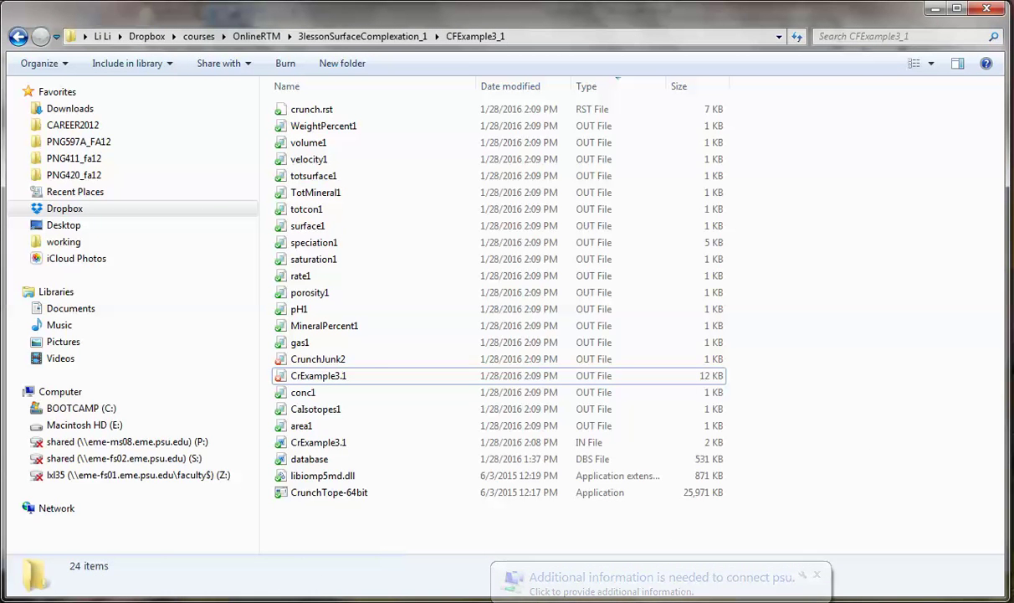
mouse_move(280, 595)
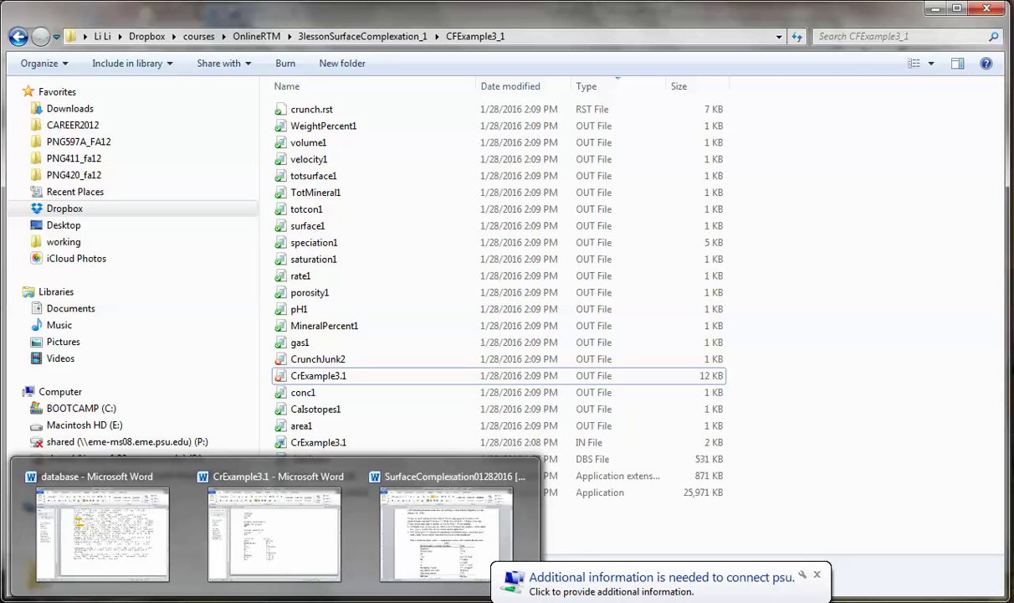
mouse_move(315, 596)
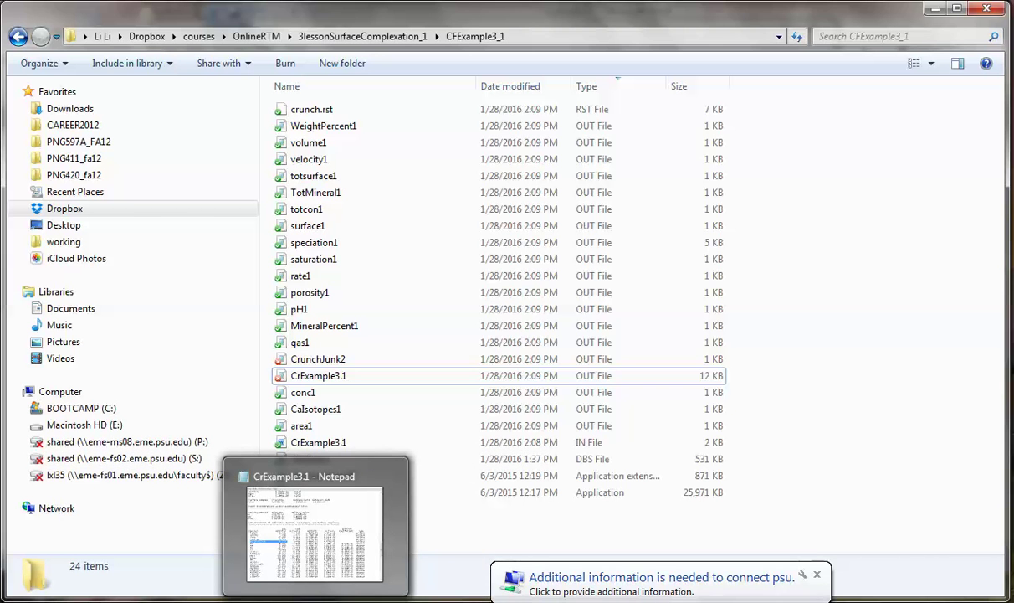
right_click(316, 596)
left_click(302, 582)
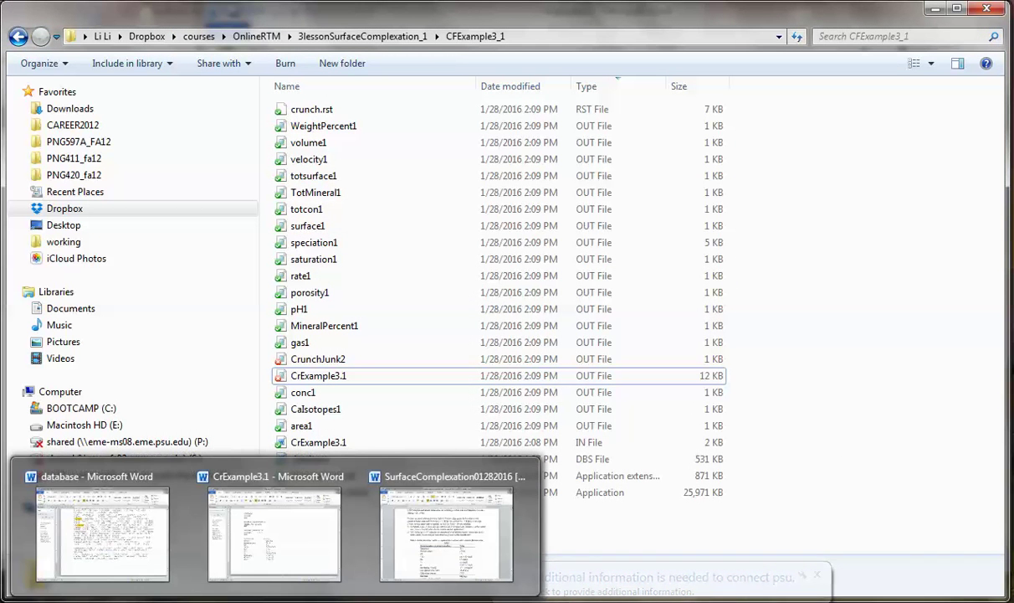
Switch to the CrExample3.1 input file in Word, set the initial condition's pH to 3.0, and save it as plain text.
left_click(261, 524)
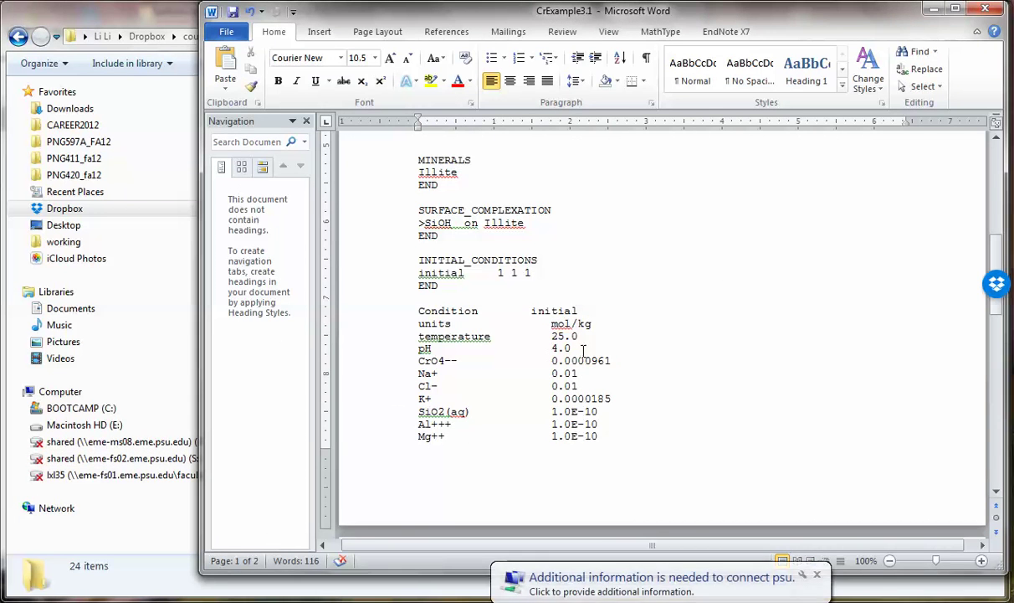
double_click(559, 348)
type("3.0")
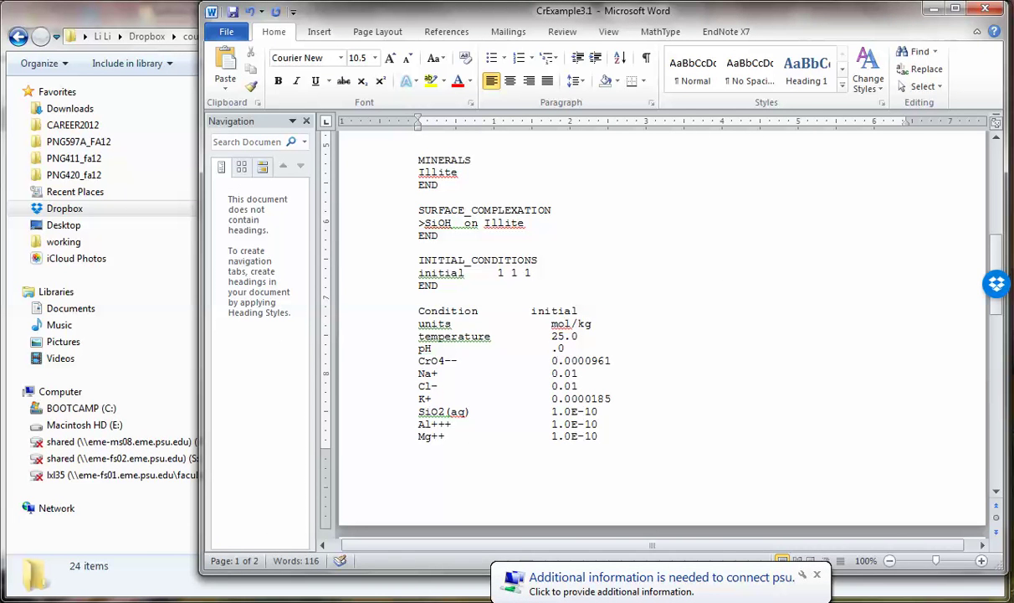
key("ctrl+s")
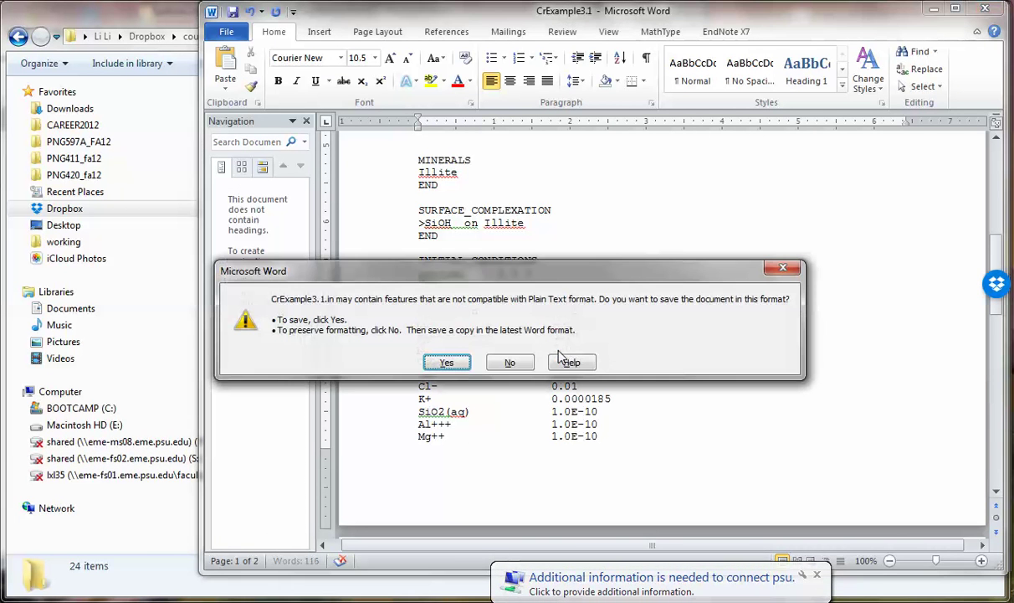
left_click(459, 361)
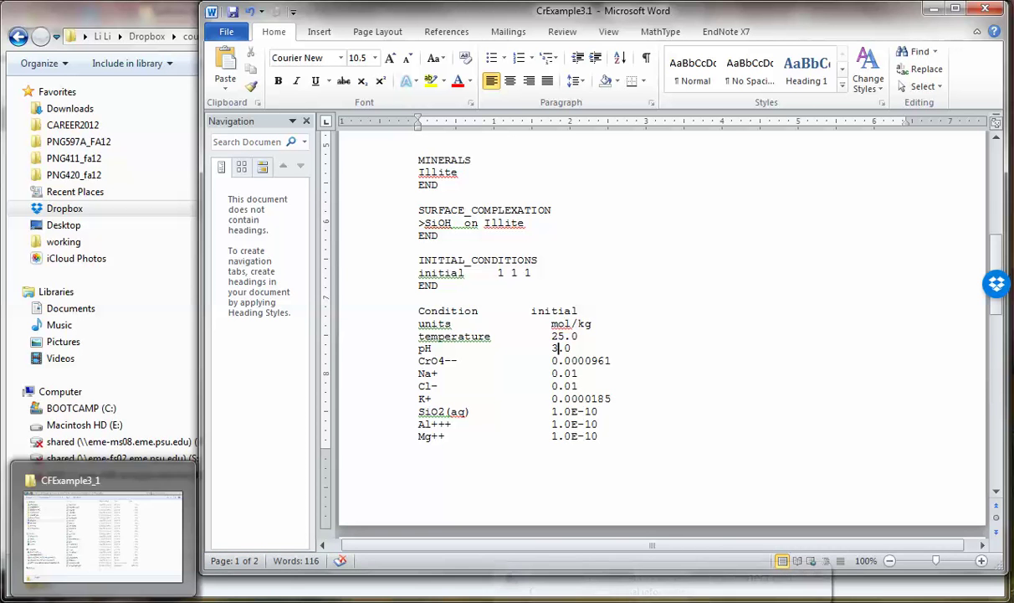
Return to the CFExample3_1 folder and rerun CrunchTope-64bit on the updated input file CrExample3.1.in.
left_click(134, 592)
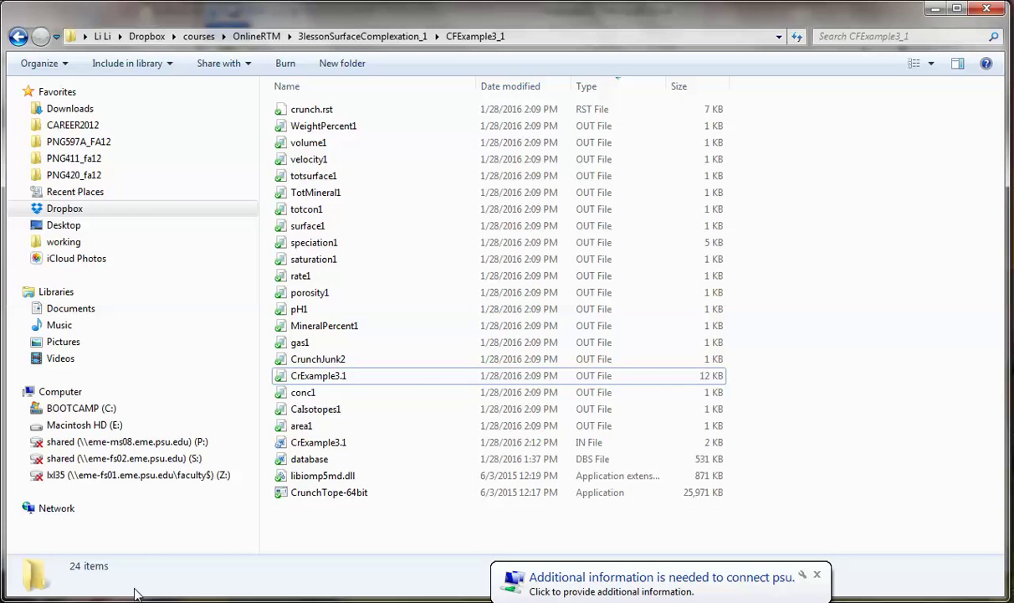
double_click(352, 492)
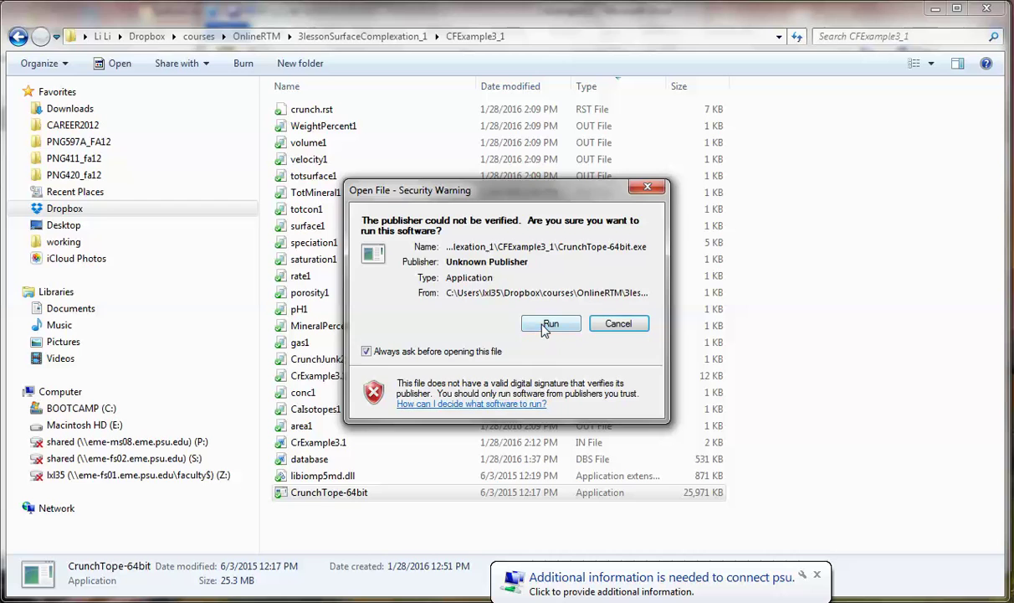
left_click(547, 324)
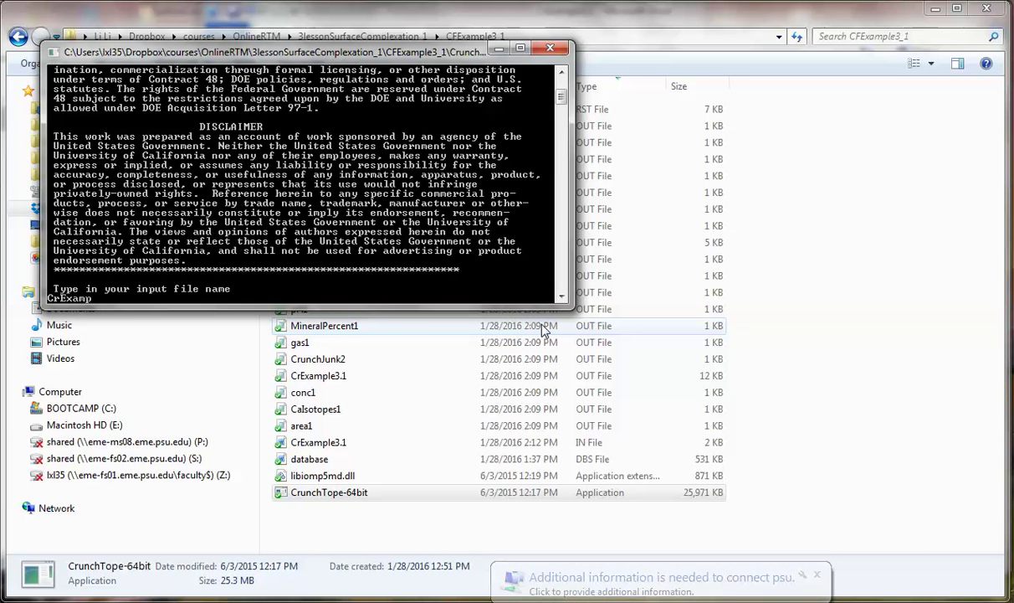
type("CrExample3.1.in")
key("Return")
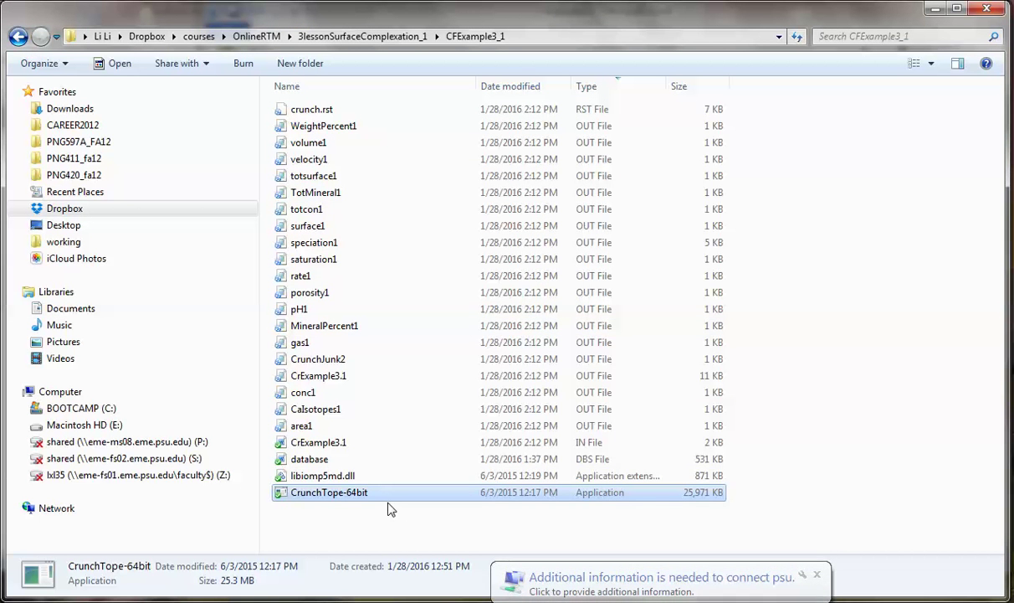
Refresh the CFExample3_1 folder by leaving and reopening it, and open the CrExample3.1 output file in Notepad.
left_click(353, 38)
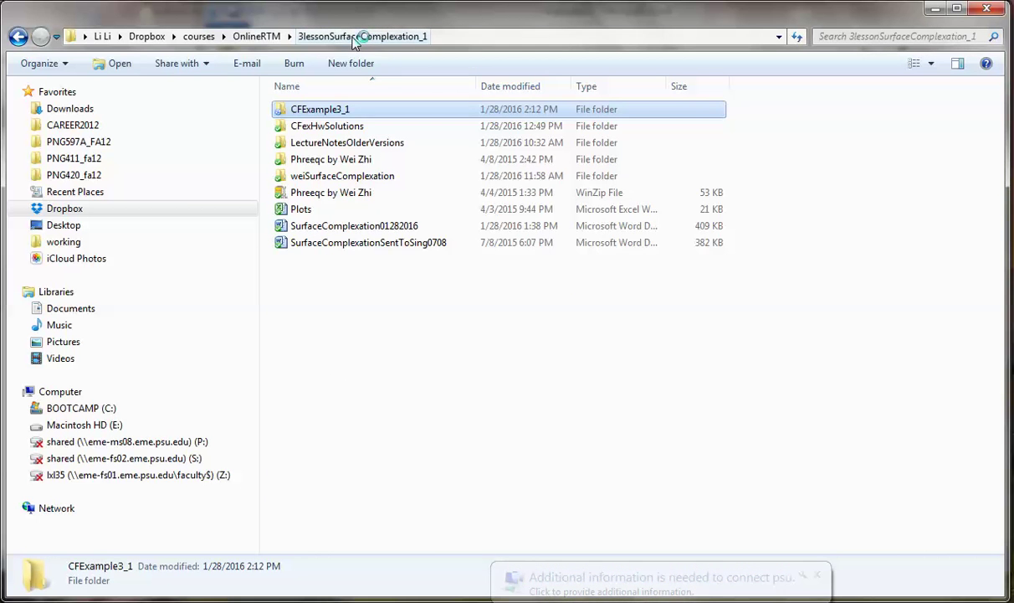
double_click(339, 115)
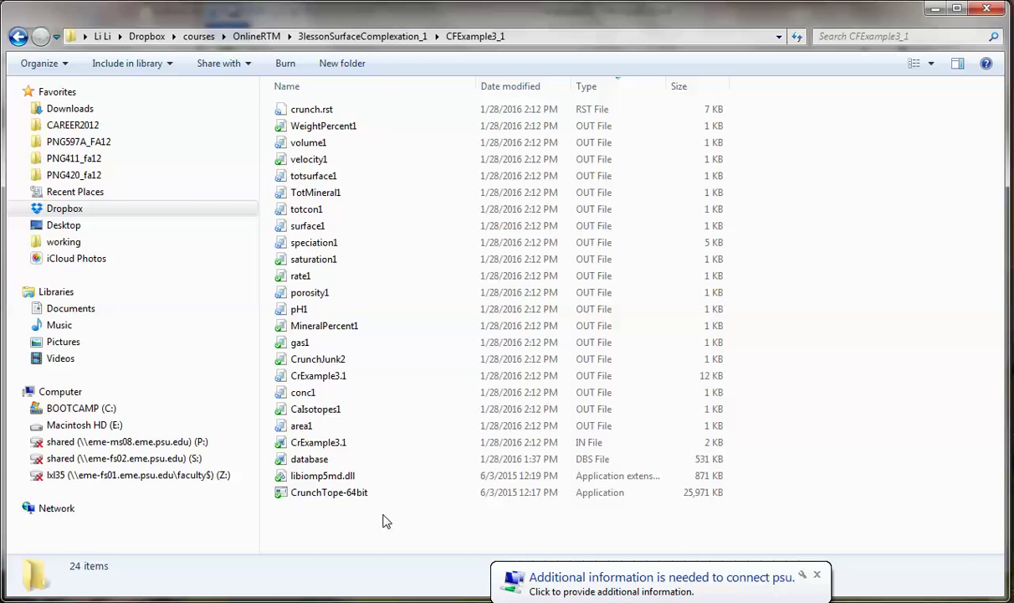
double_click(334, 377)
Examine the pH 3.0 speciation results, highlight the >SiOH-H2CrO4 species with its log molality, and close the output file.
scroll(330, 377, "down", 20)
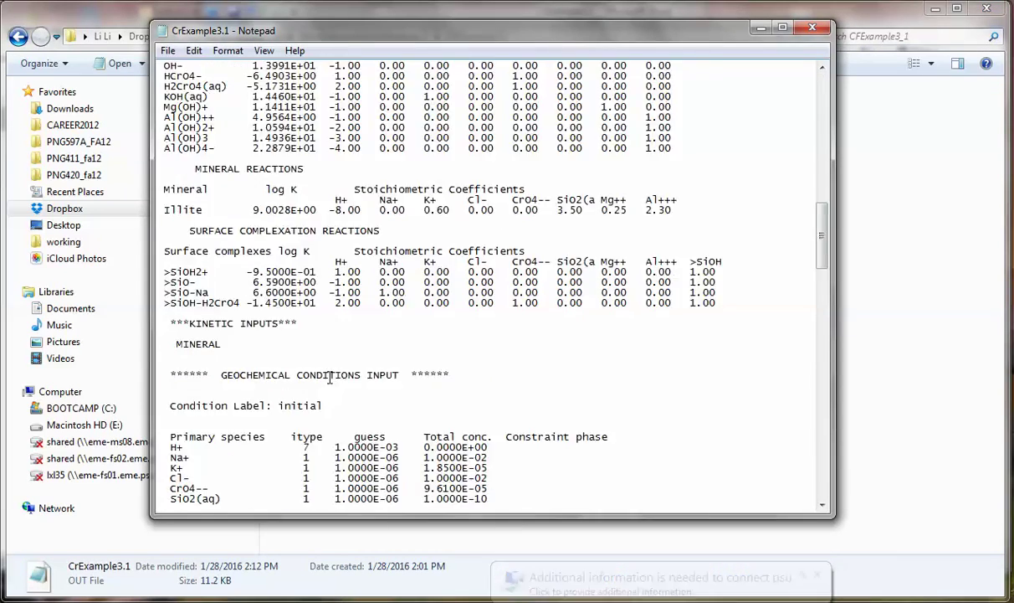
scroll(330, 378, "down", 20)
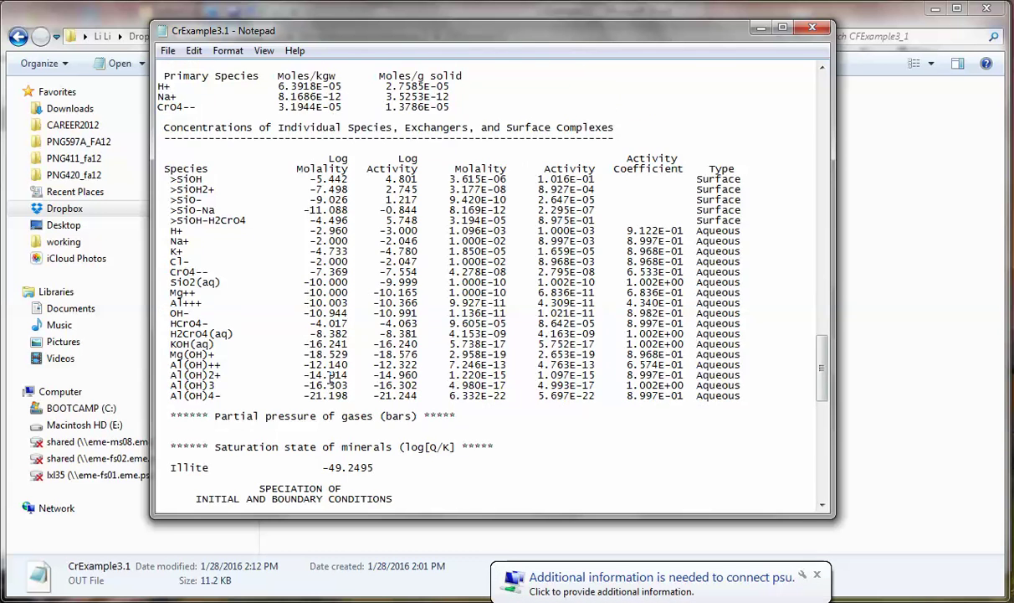
scroll(331, 379, "down", 11)
scroll(330, 378, "down", 5)
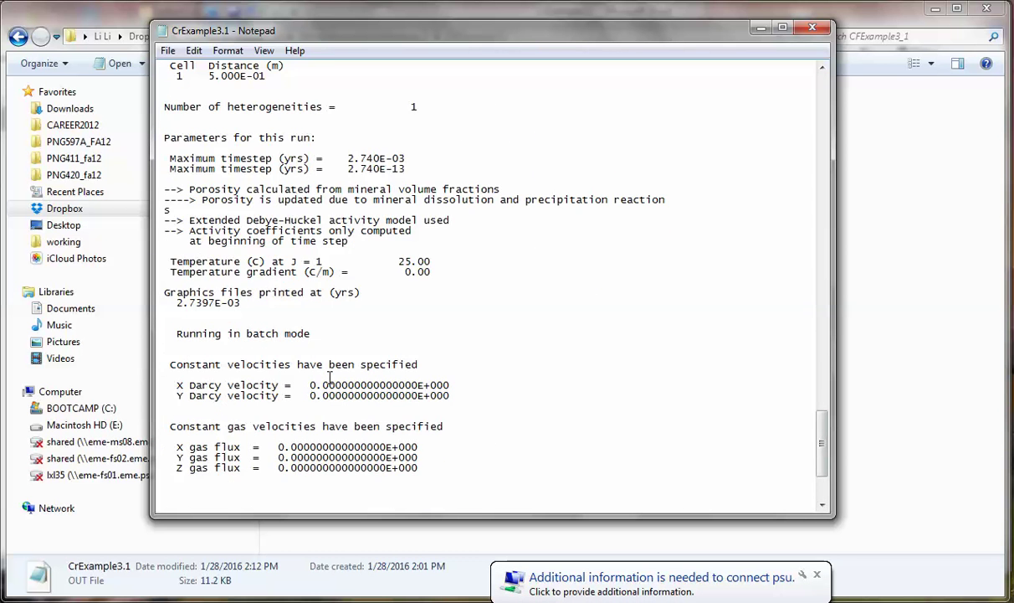
scroll(330, 379, "down", 4)
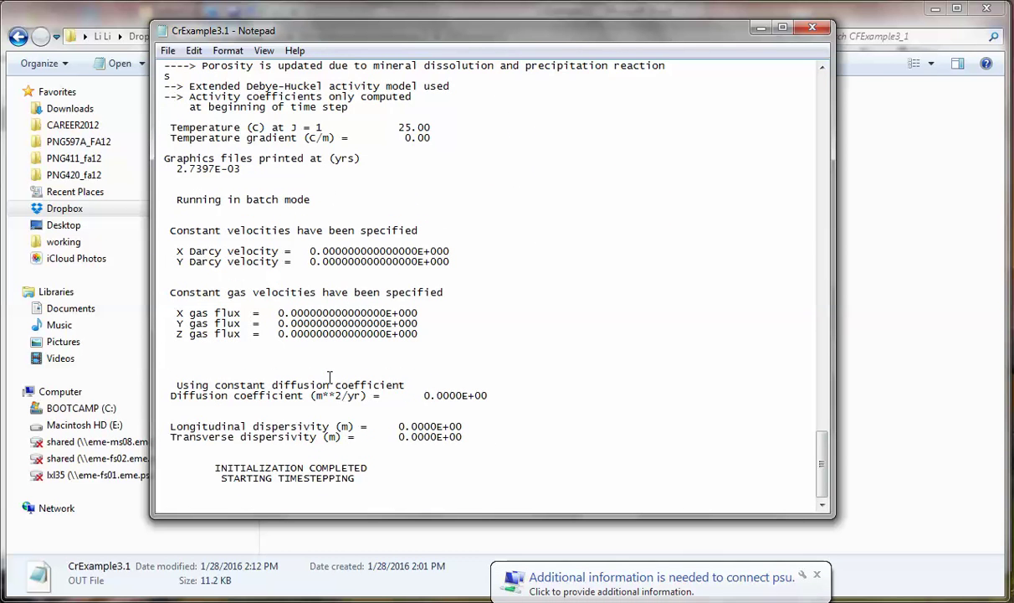
scroll(330, 378, "up", 2)
scroll(330, 378, "down", 2)
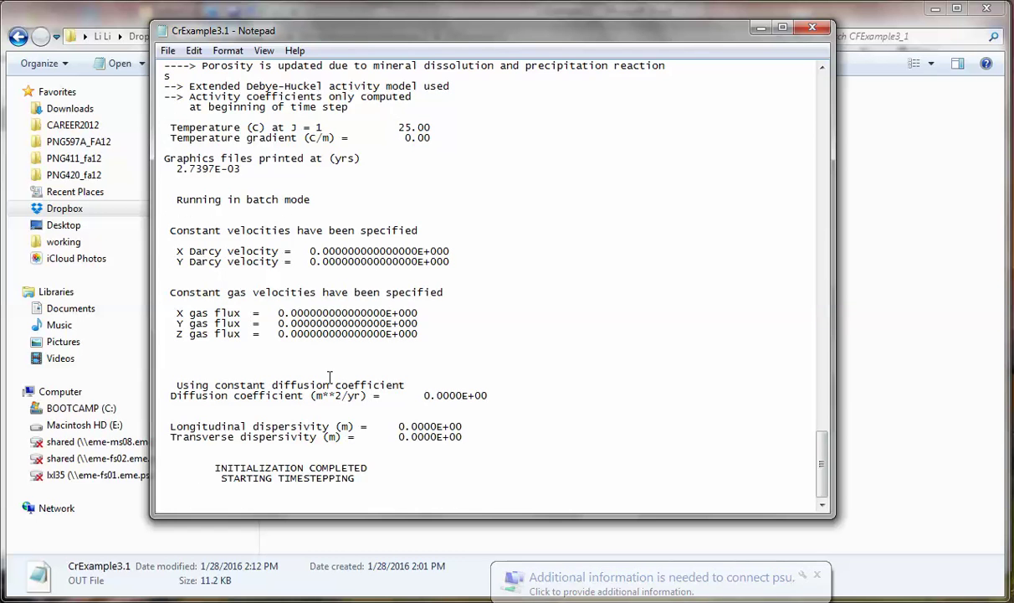
scroll(330, 378, "up", 19)
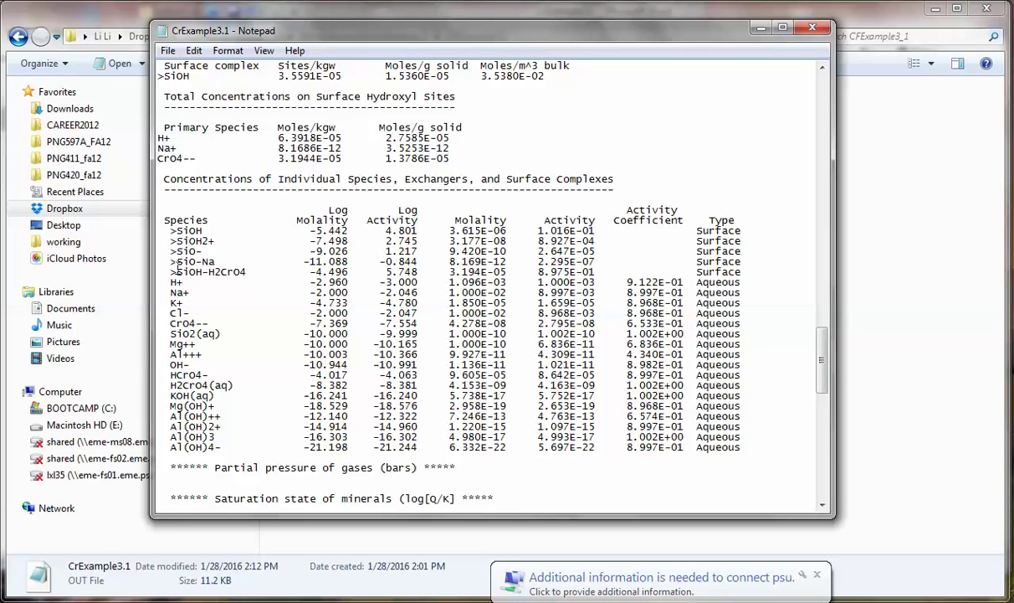
left_click_drag(170, 271, 356, 272)
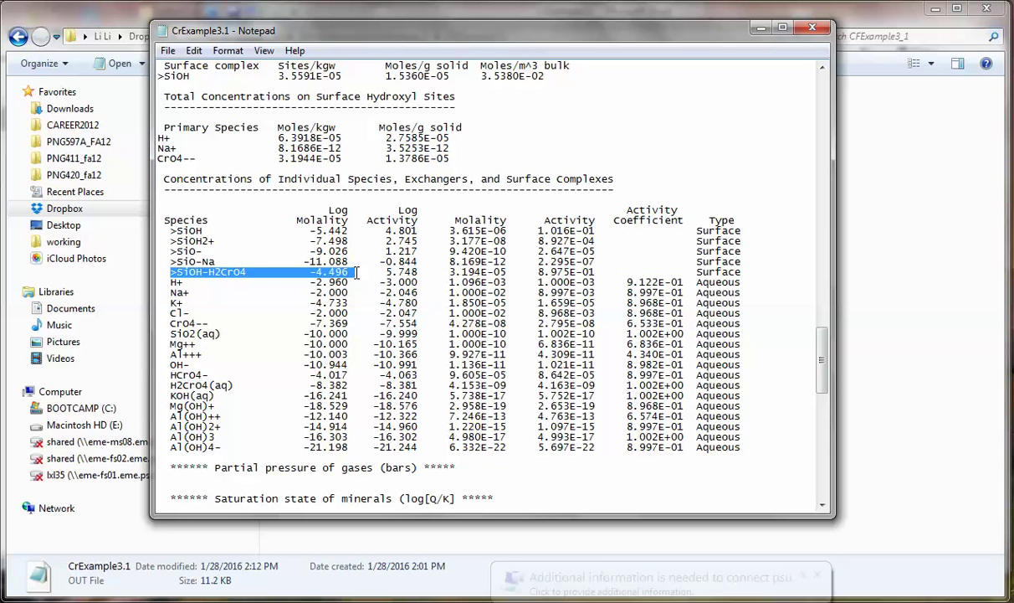
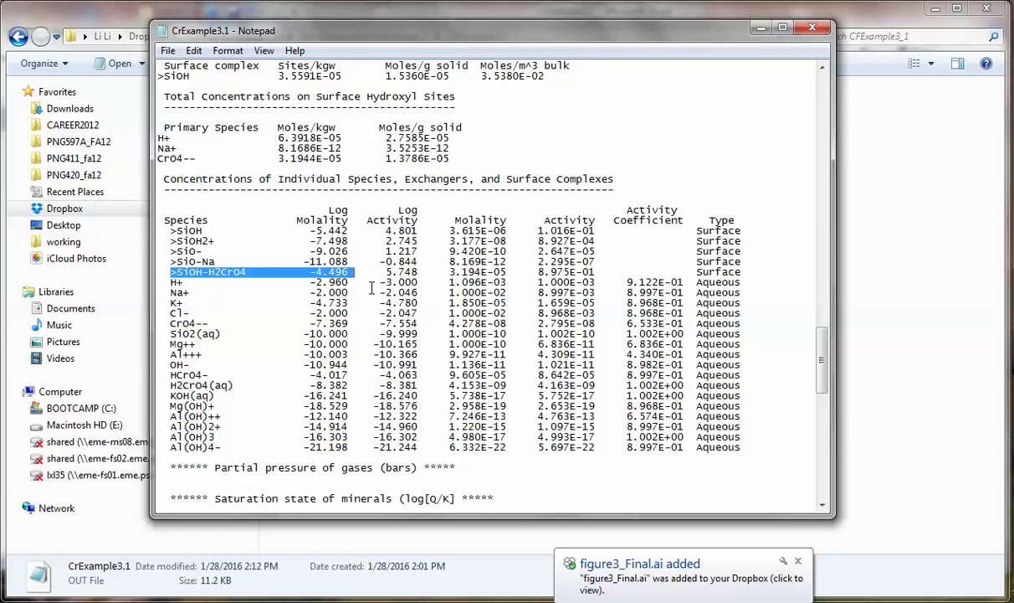
left_click(814, 29)
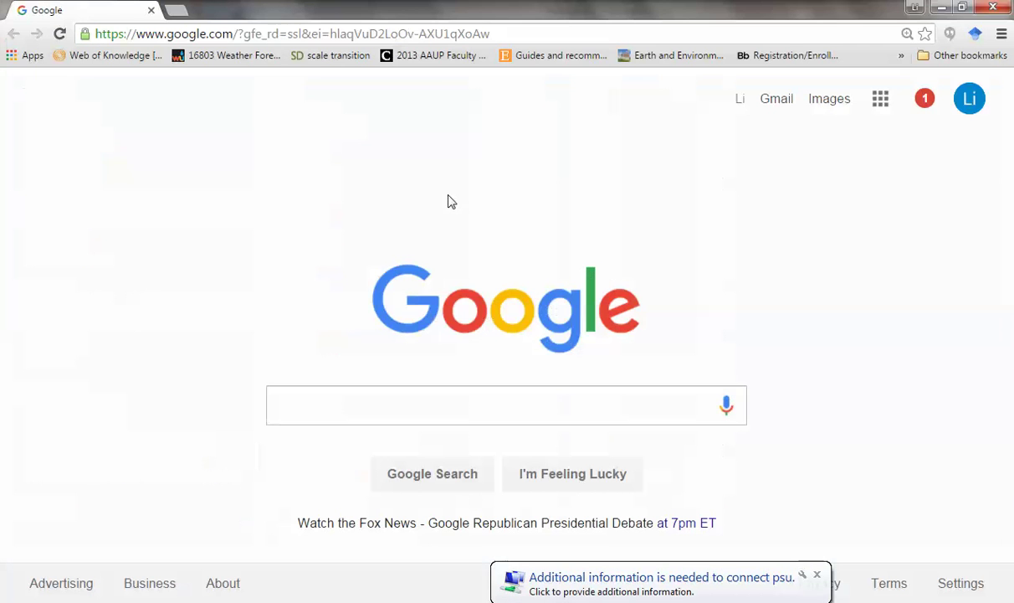
Open cms.psu.edu in Chrome and log on to ANGEL with the Penn State account type.
left_click(562, 35)
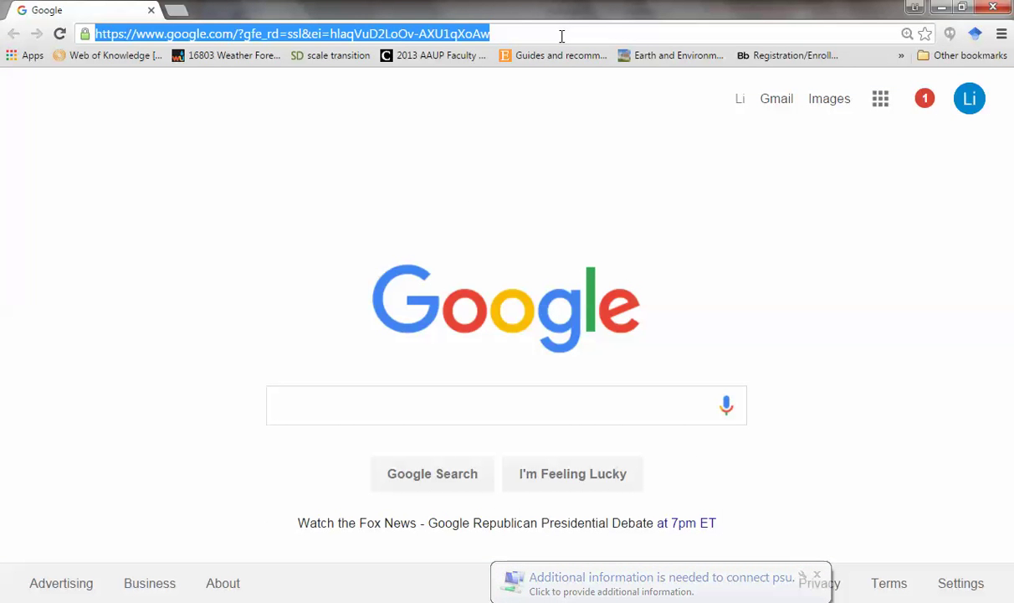
type("cms.psu.edu")
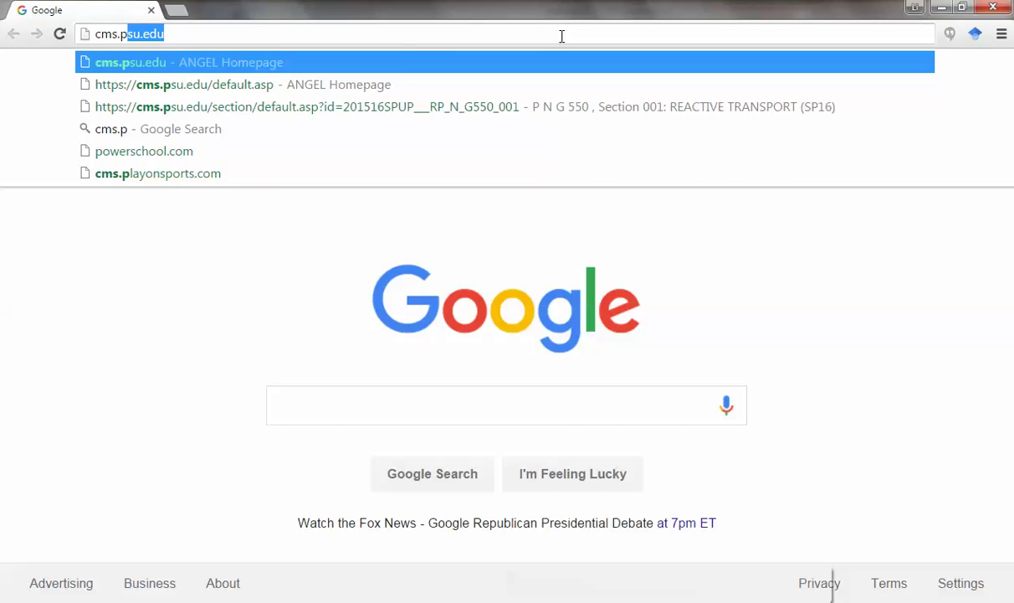
key("Return")
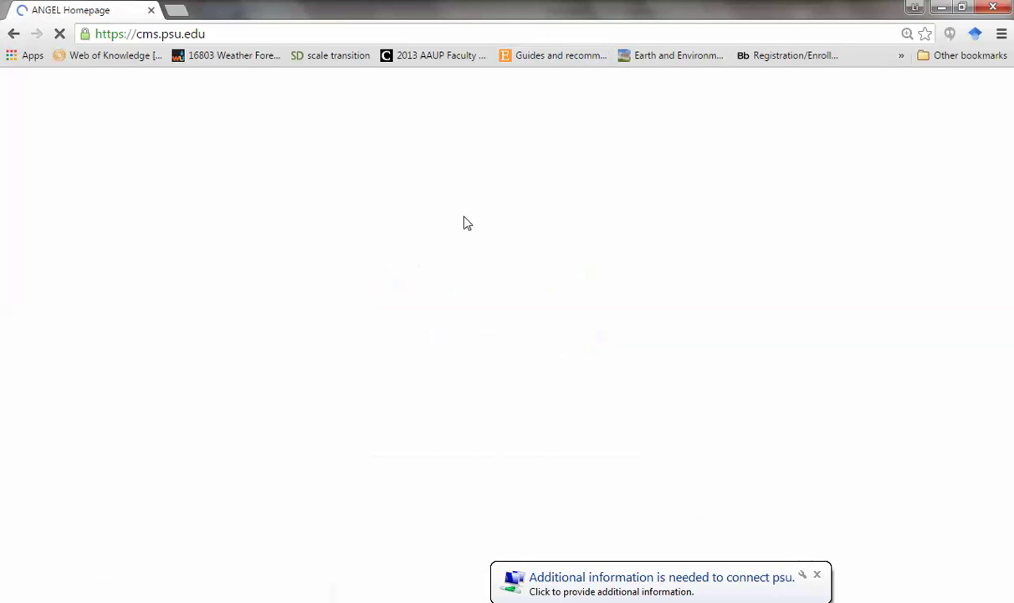
scroll(176, 397, "down", 4)
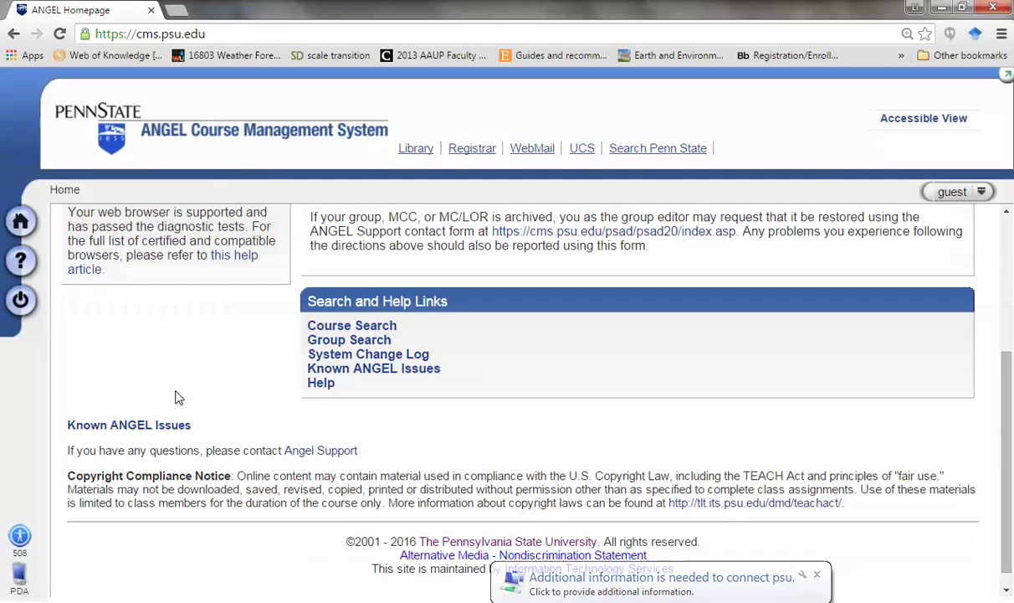
scroll(176, 397, "up", 5)
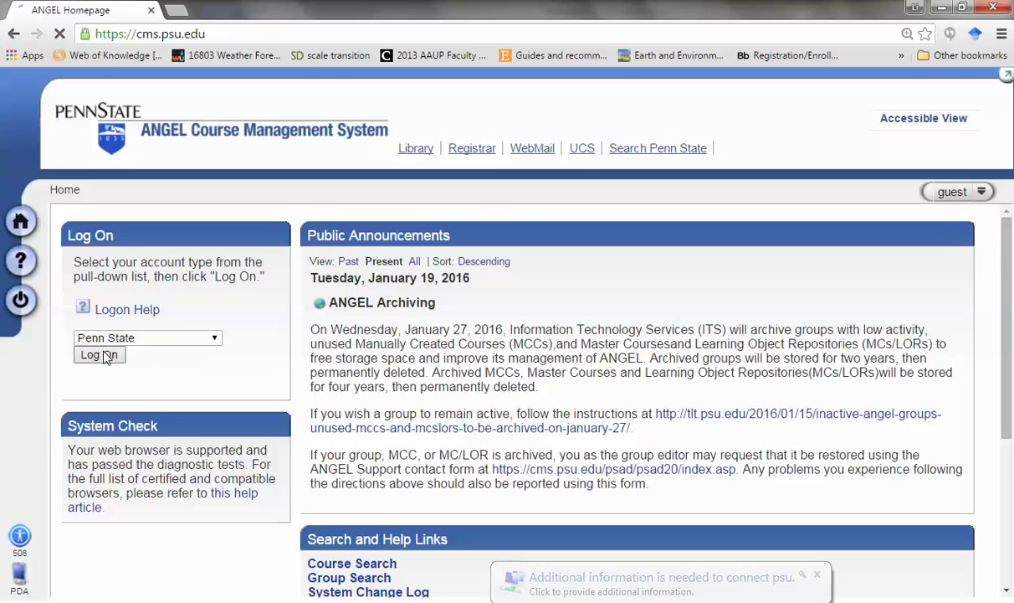
left_click(105, 355)
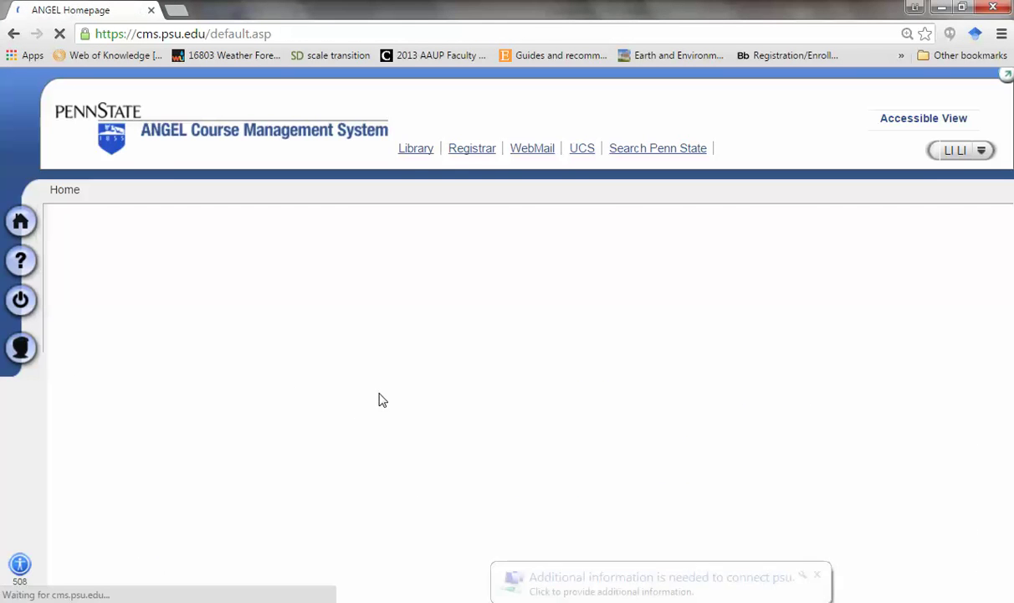
Open the P N G 550 REACTIVE TRANSPORT course and its lesson folder "CrunchFlowRelated - executable, manual, etc".
scroll(379, 401, "down", 8)
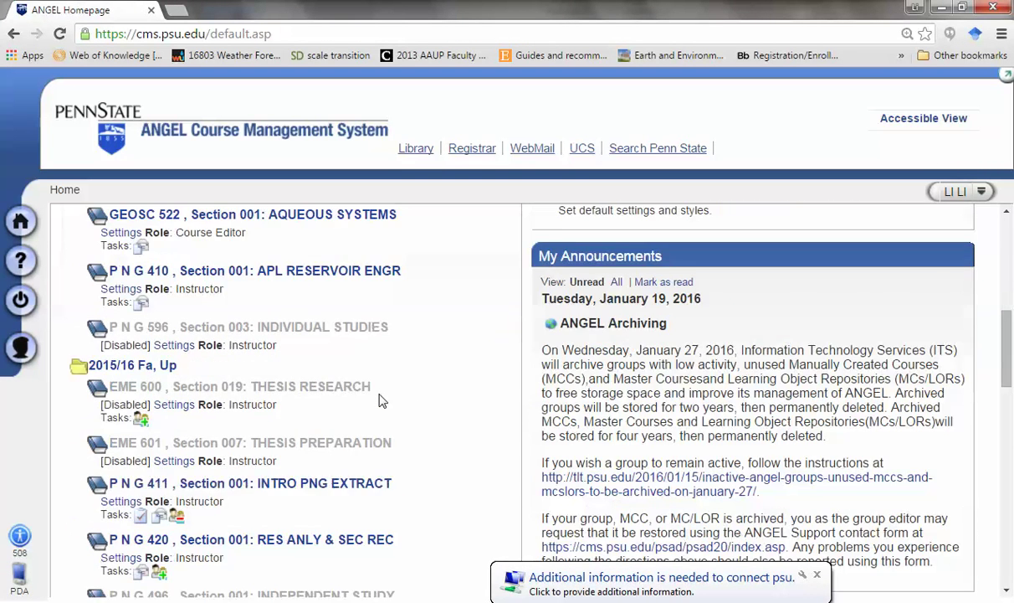
scroll(381, 404, "down", 3)
left_click(384, 373)
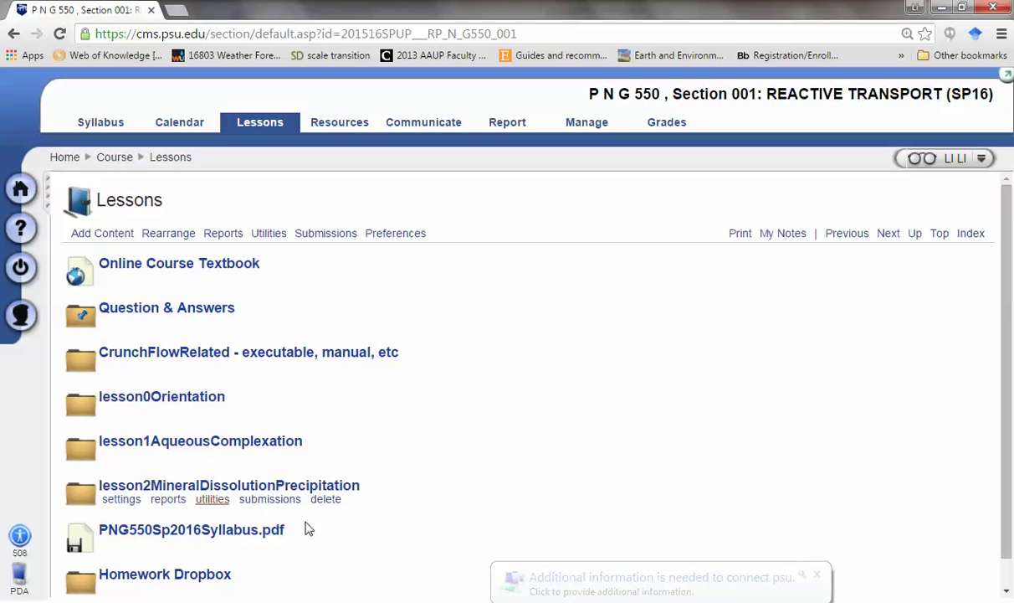
scroll(323, 533, "down", 1)
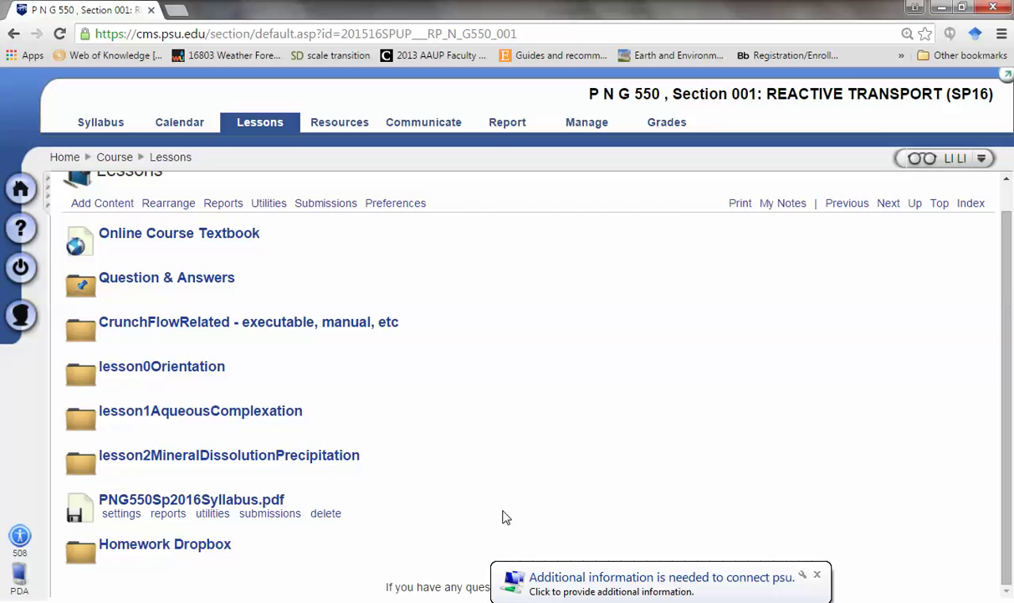
scroll(502, 517, "up", 1)
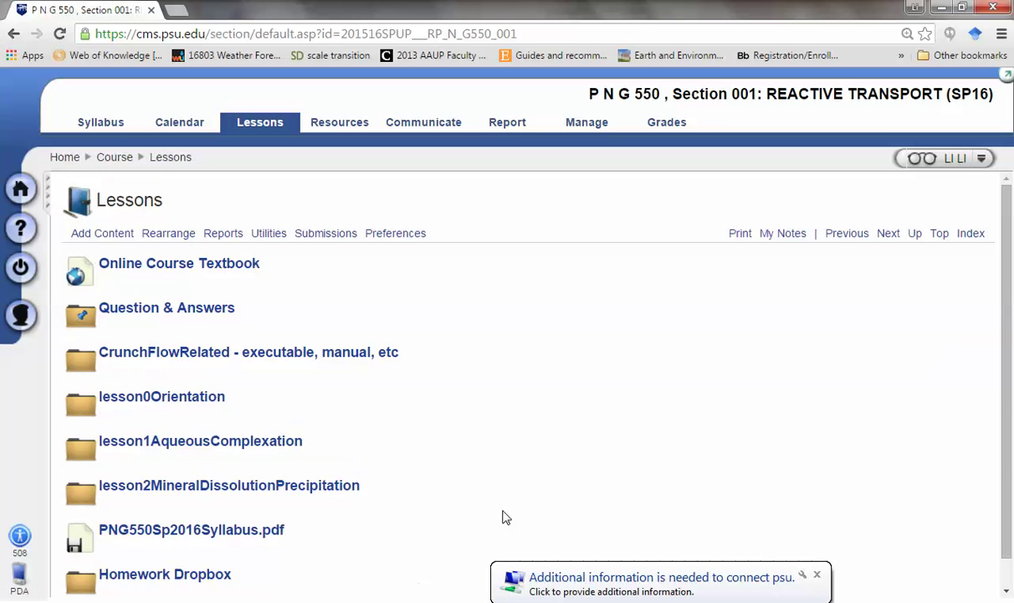
left_click(188, 355)
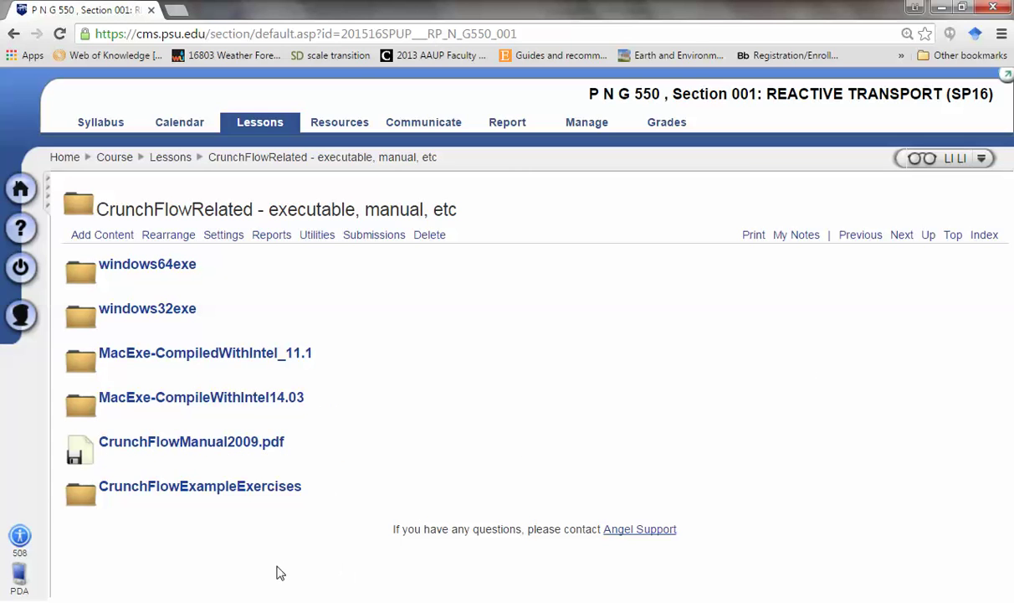
Switch to the SurfaceComplexation01282016 document in Word and review homework Question 1 and the initial conditions in Table 5.
mouse_move(237, 526)
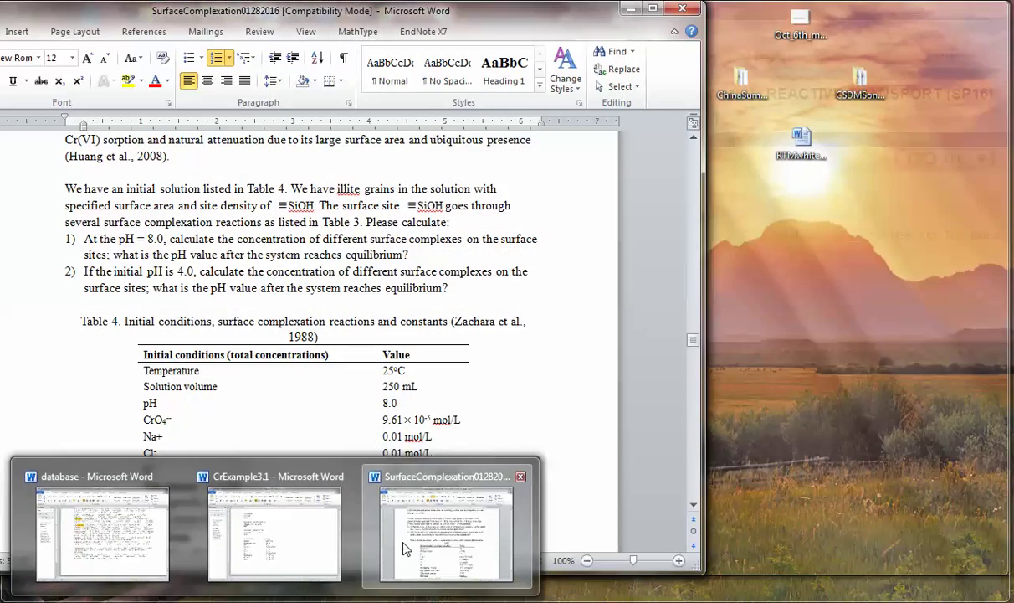
left_click(446, 536)
scroll(400, 476, "down", 5)
scroll(400, 475, "down", 5)
scroll(402, 469, "down", 8)
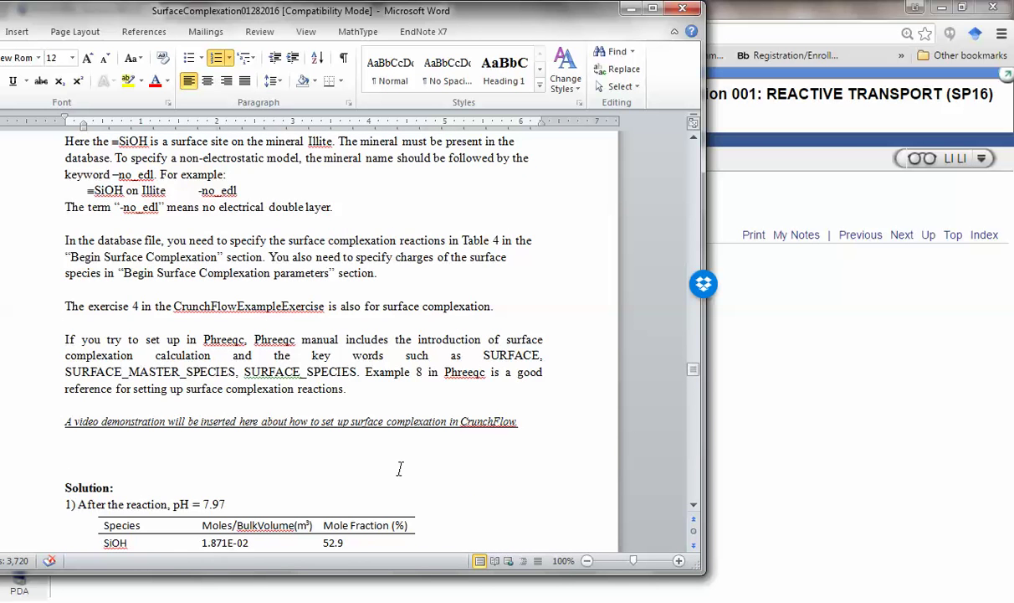
scroll(400, 469, "down", 12)
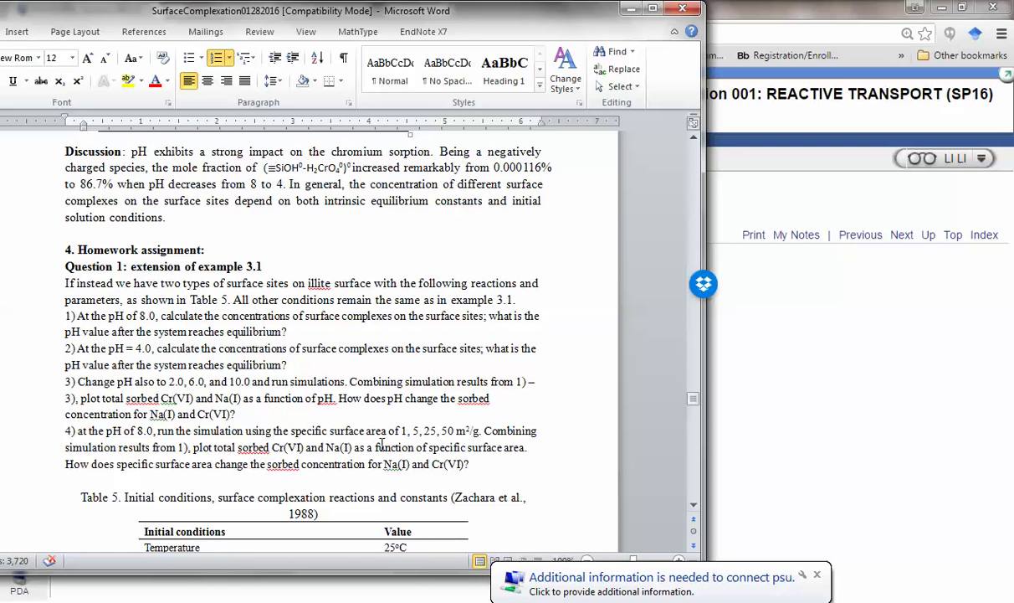
scroll(382, 446, "down", 4)
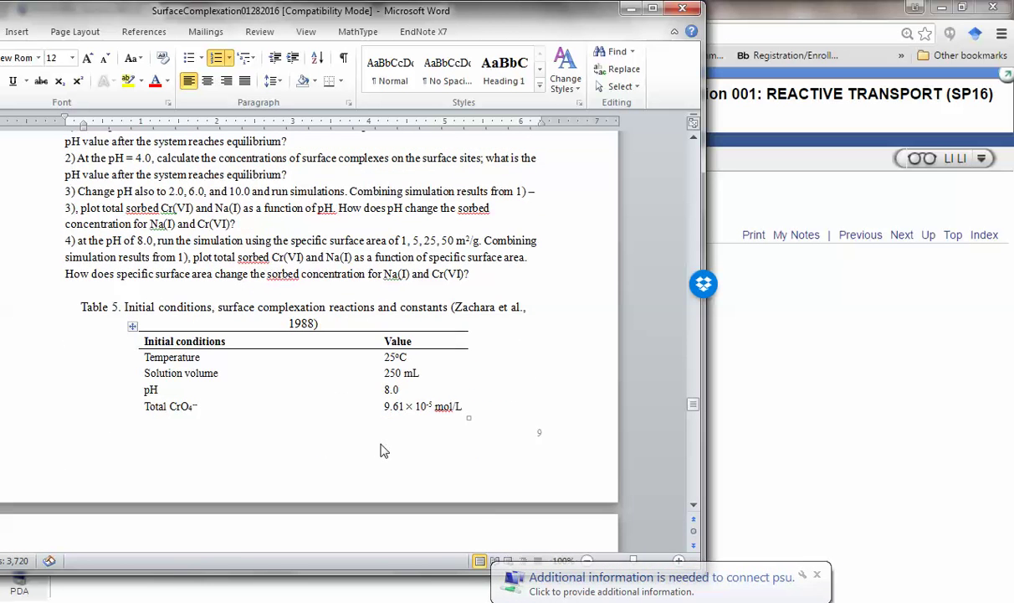
scroll(380, 449, "down", 3)
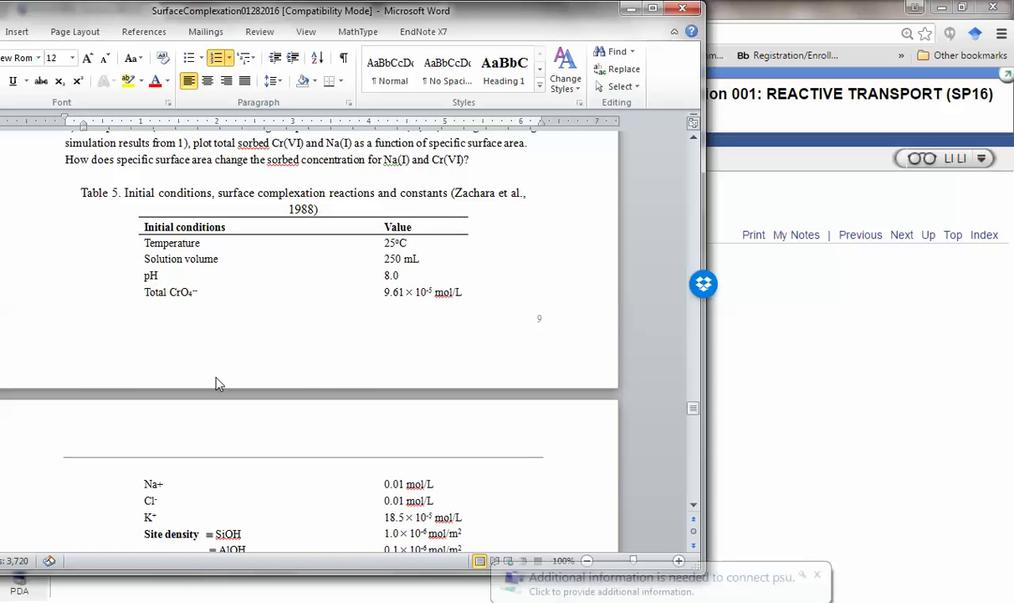
scroll(217, 379, "down", 3)
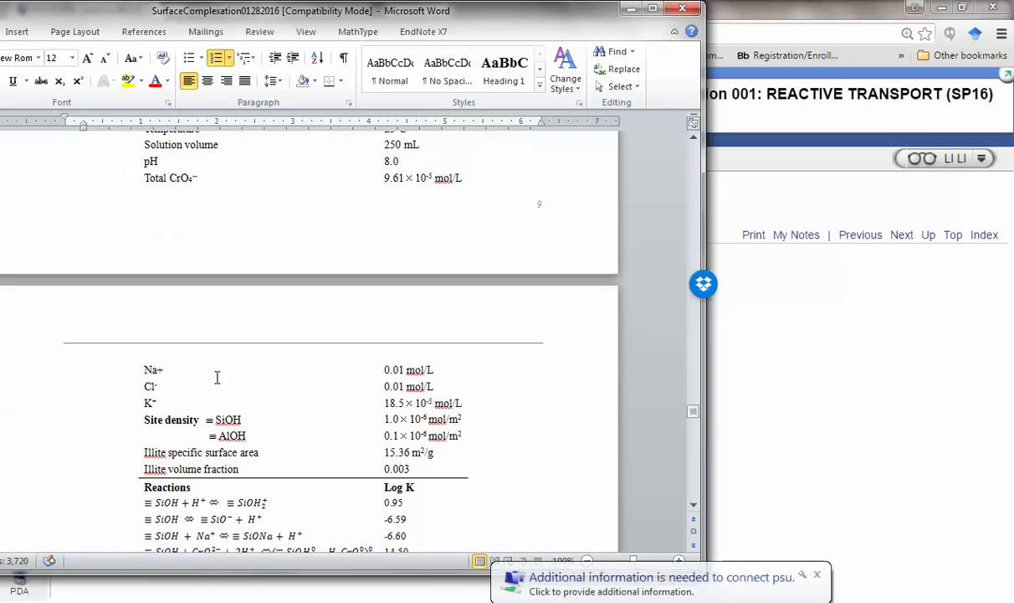
Remove the indent before the ≡AlOH site density label in Table 5.
left_click(211, 435)
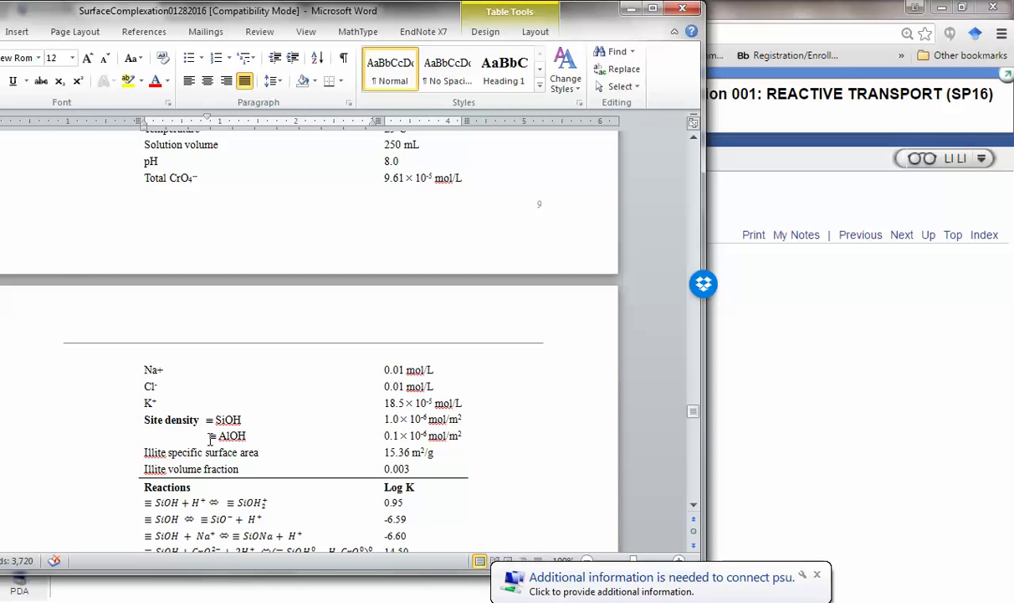
key("BackSpace")
key("Tab")
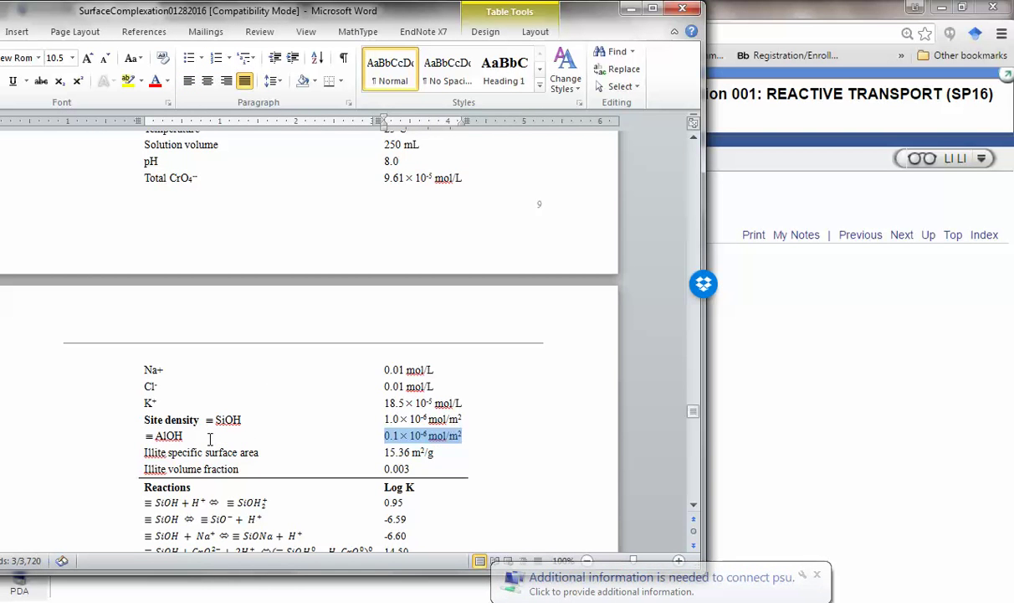
left_click_drag(150, 436, 135, 442)
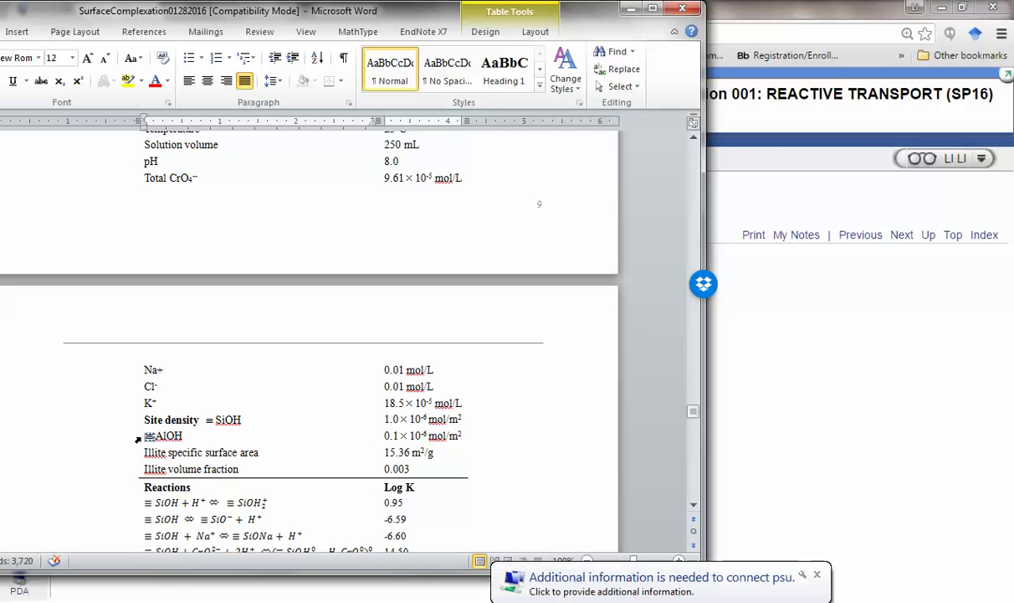
type("≡")
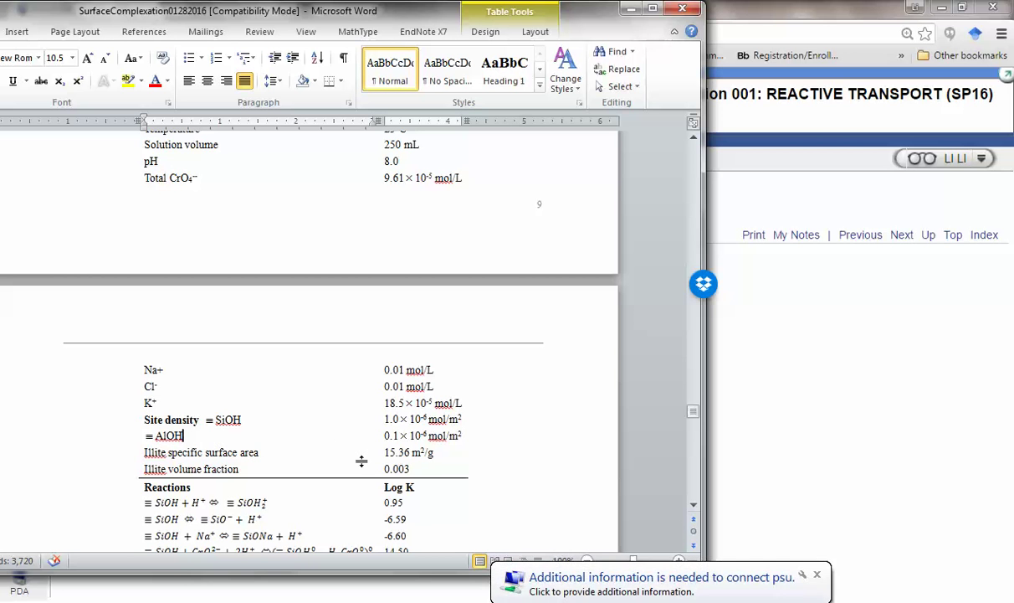
Examine the Reactions section of Table 5, highlighting the ≡AlOH reactions with their Log K values.
scroll(363, 461, "down", 3)
scroll(362, 461, "down", 2)
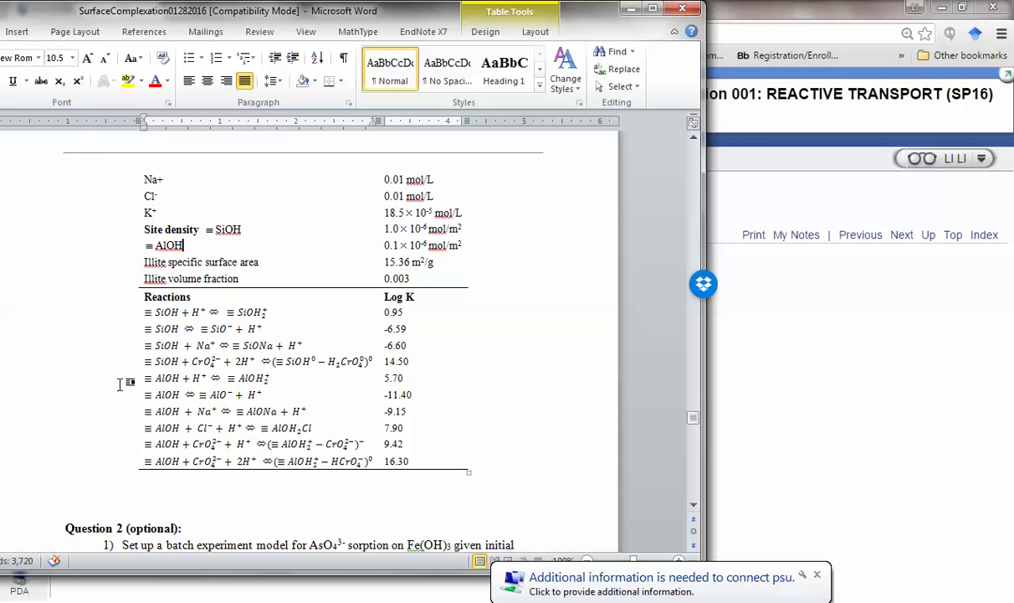
left_click_drag(42, 376, 45, 467)
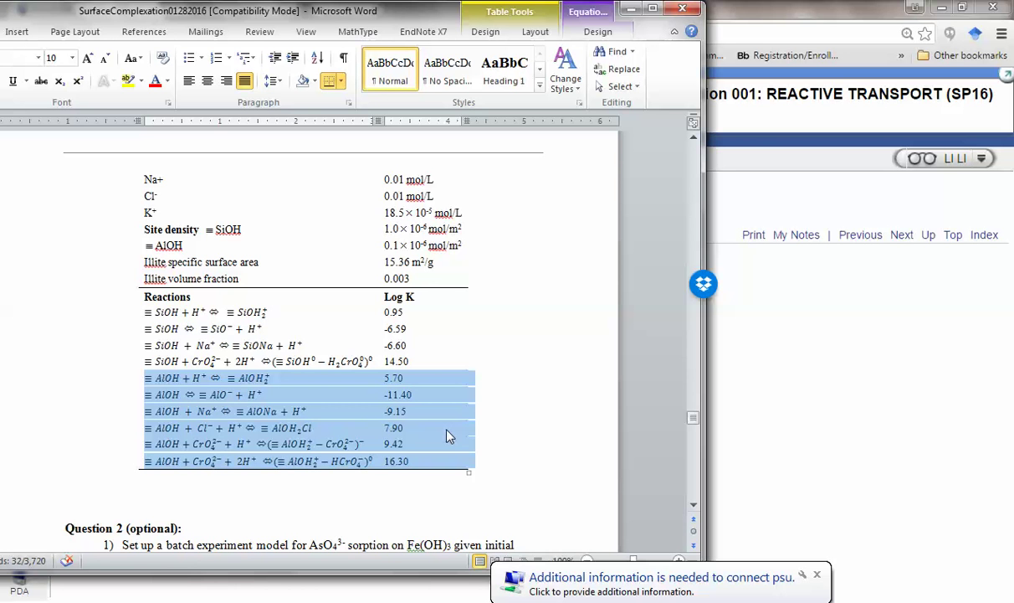
left_click(506, 438)
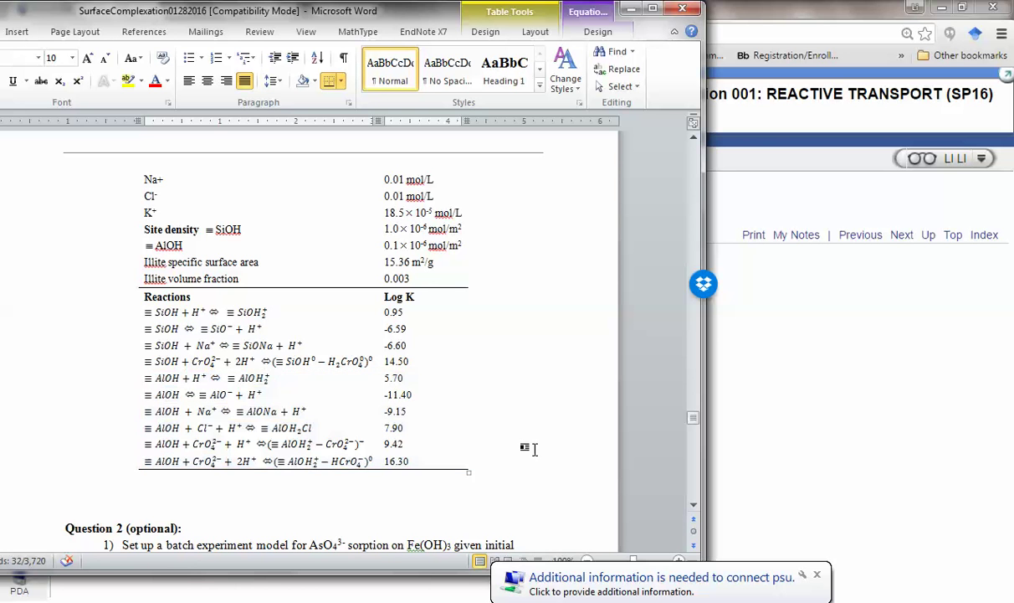